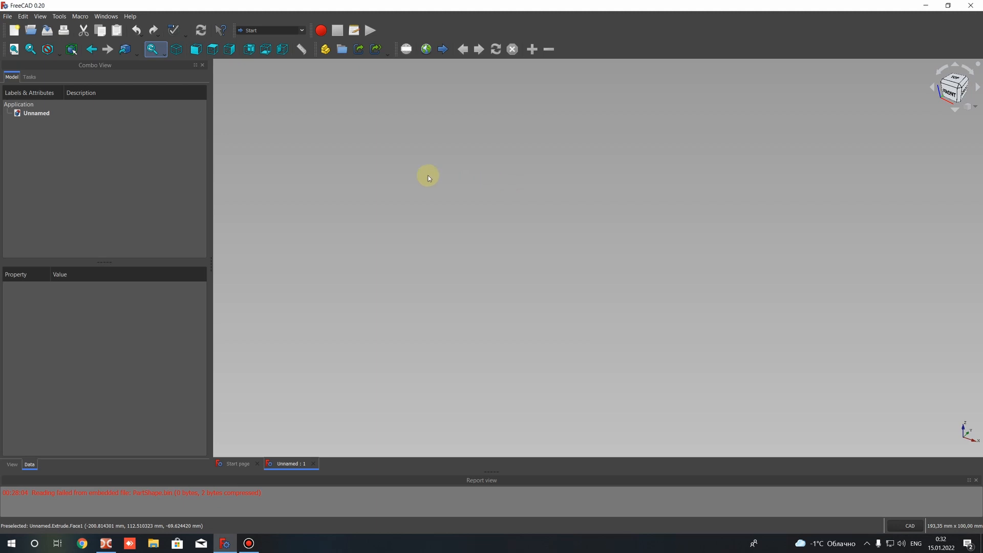
Switch to the Sketcher workbench and create a new sketch on the XY plane with zero offset
left_click(271, 31)
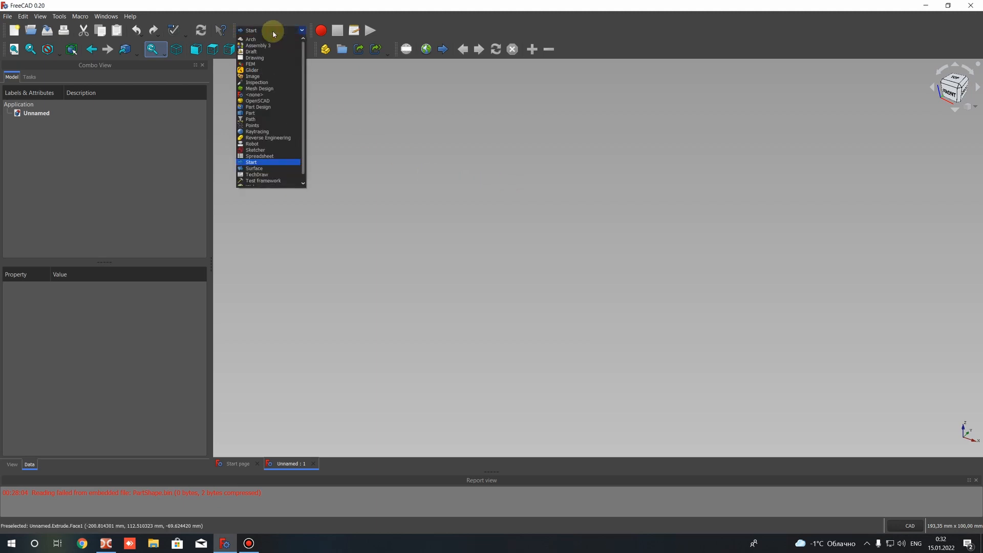
left_click(251, 113)
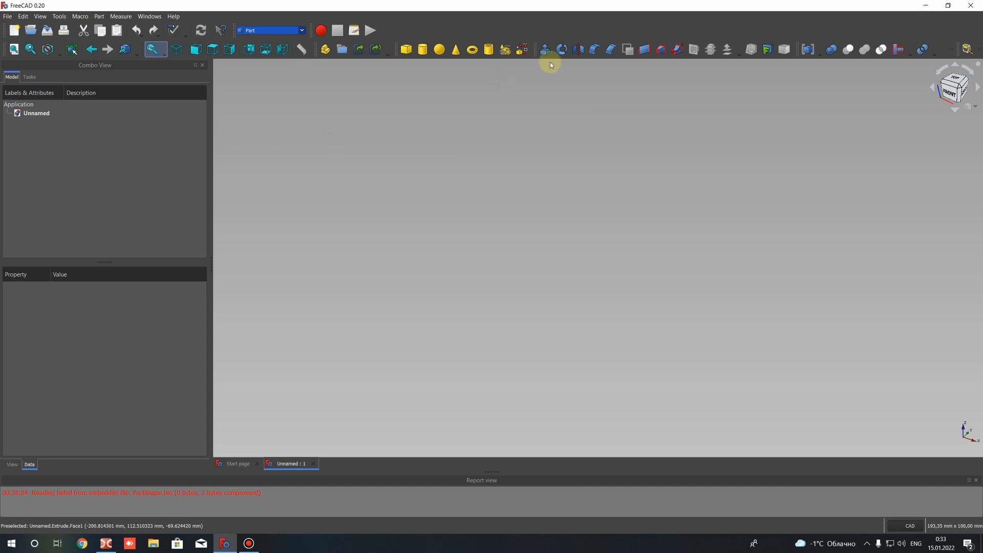
left_click(271, 30)
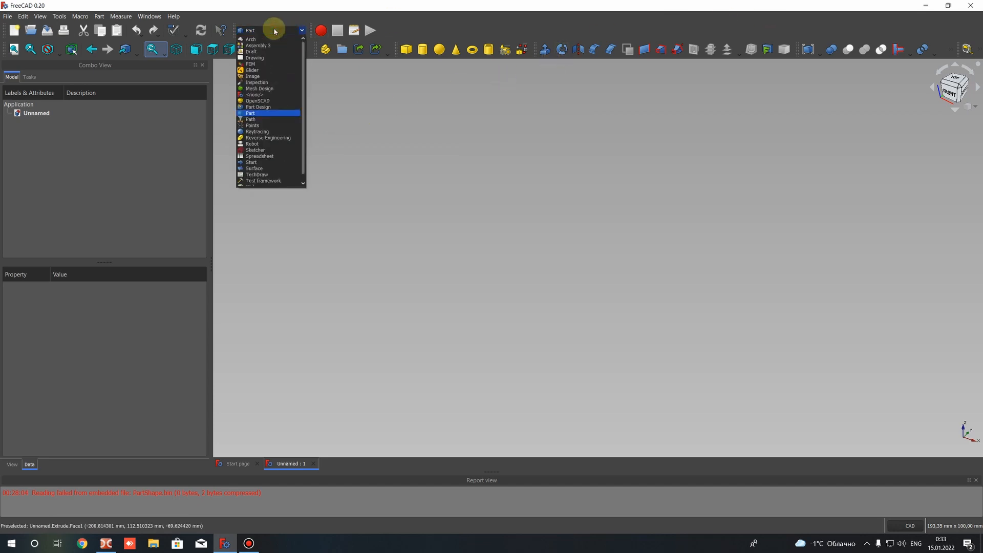
left_click(254, 150)
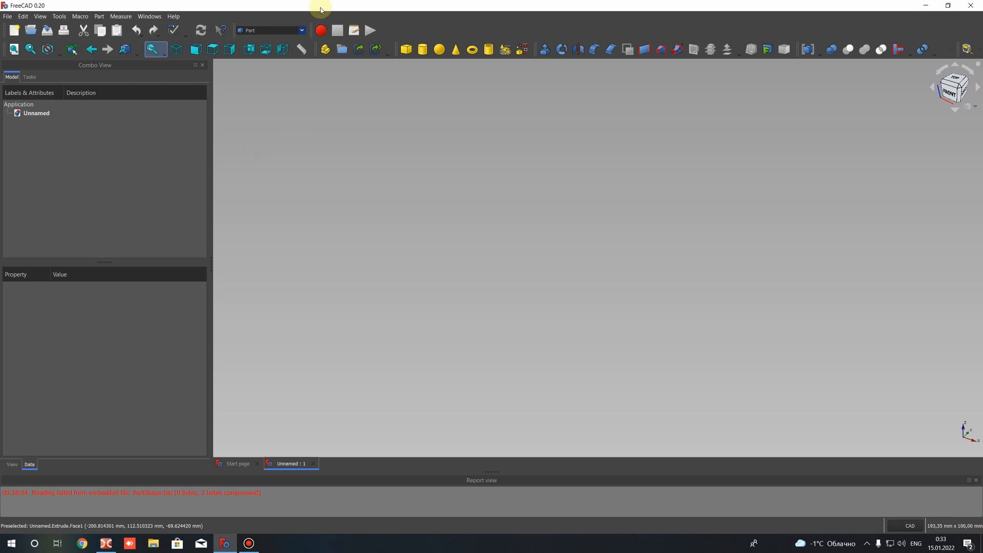
left_click(276, 31)
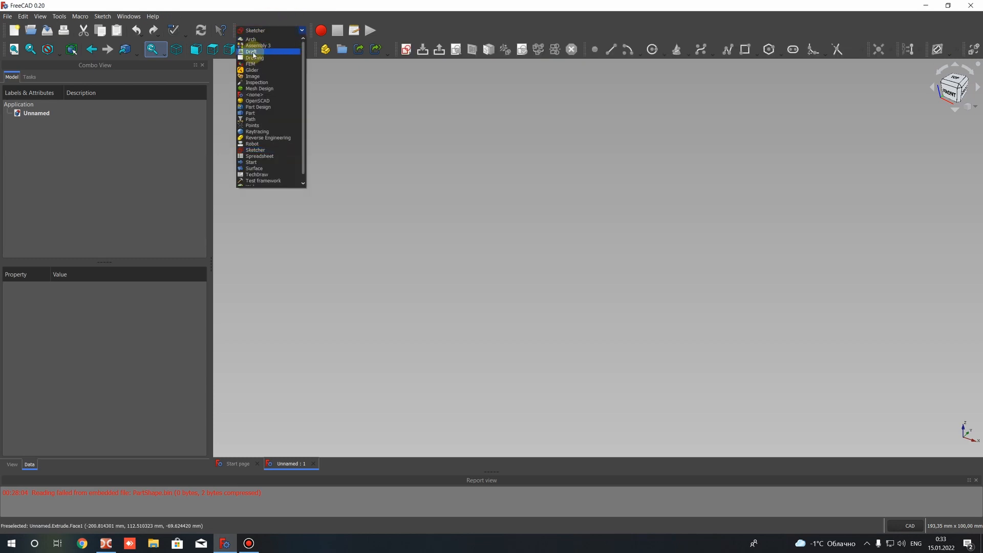
left_click(253, 150)
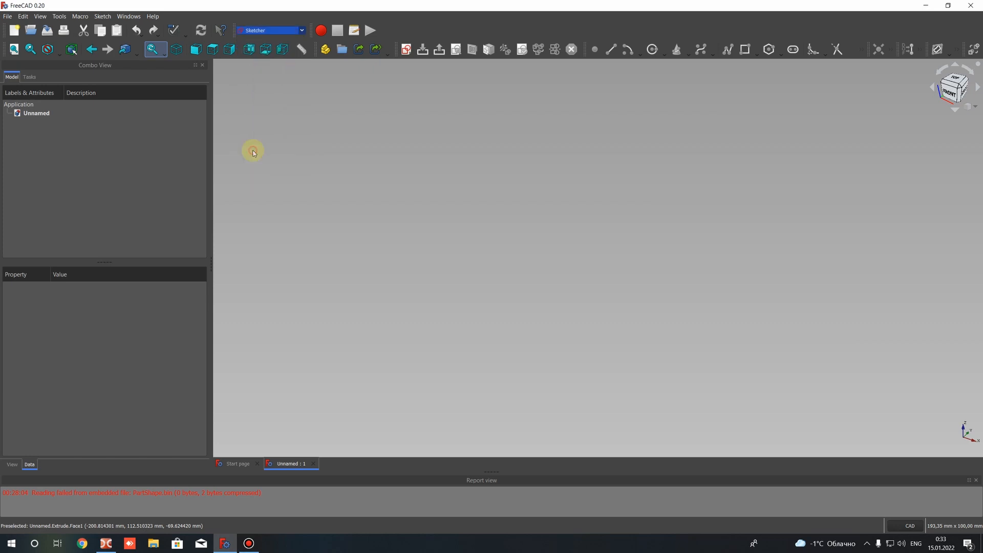
left_click(404, 50)
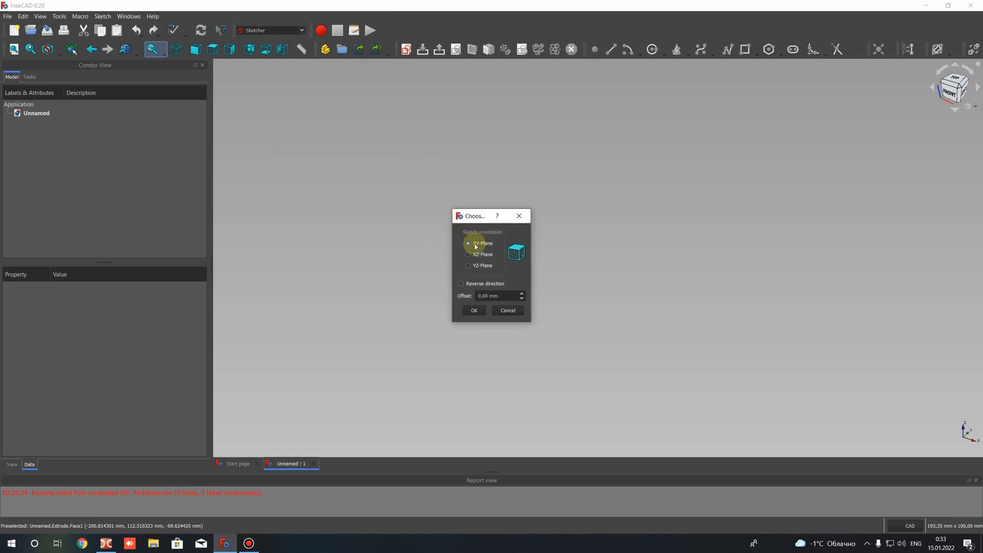
left_click(471, 311)
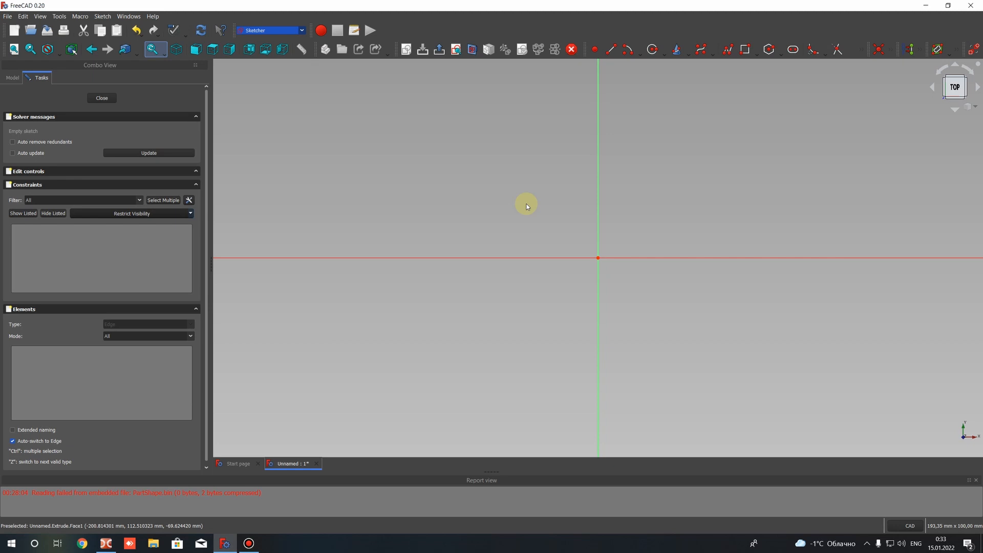
Draw a circle centred on the origin with a radius of about 44 mm
scroll(543, 200, "down", 4)
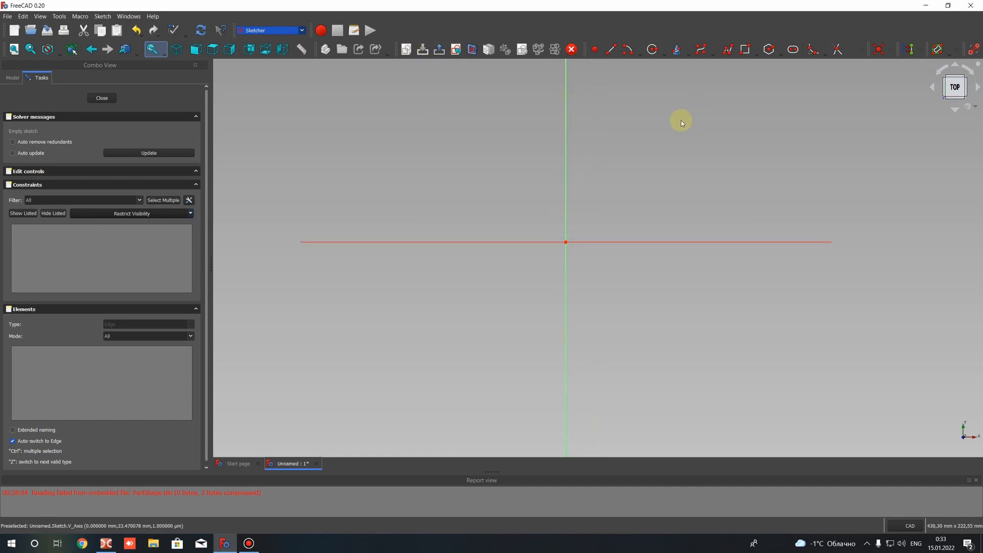
scroll(671, 124, "down", 2)
scroll(616, 149, "up", 2)
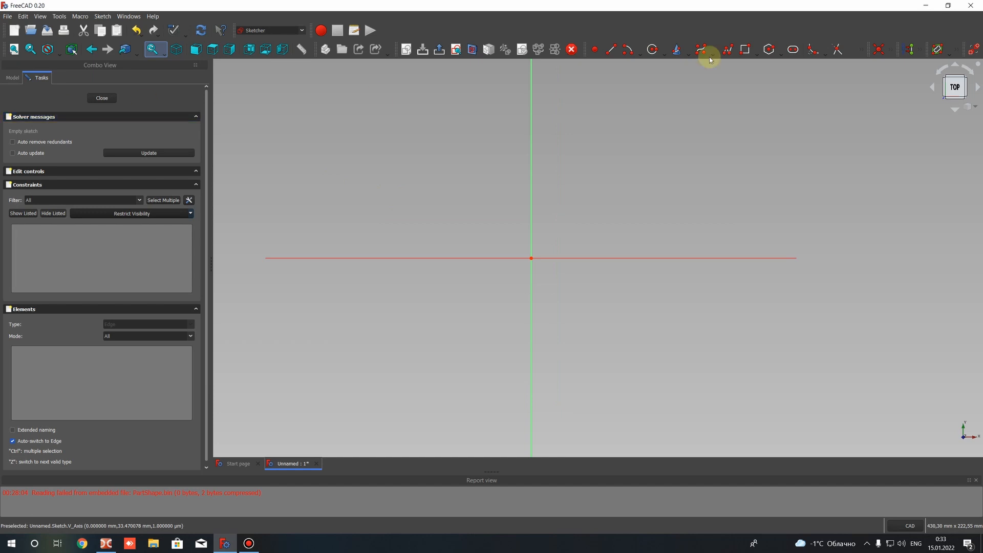
left_click(654, 53)
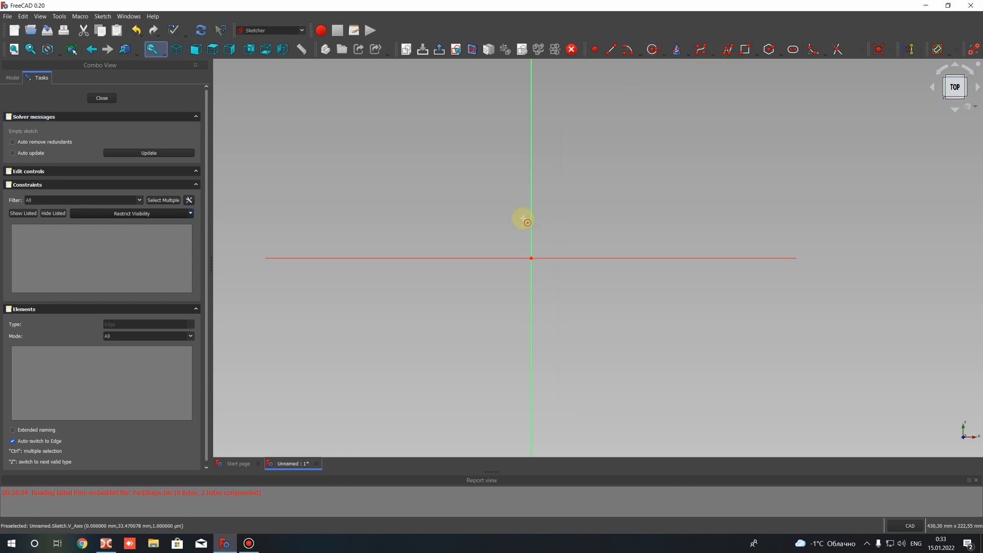
left_click(531, 258)
left_click(530, 179)
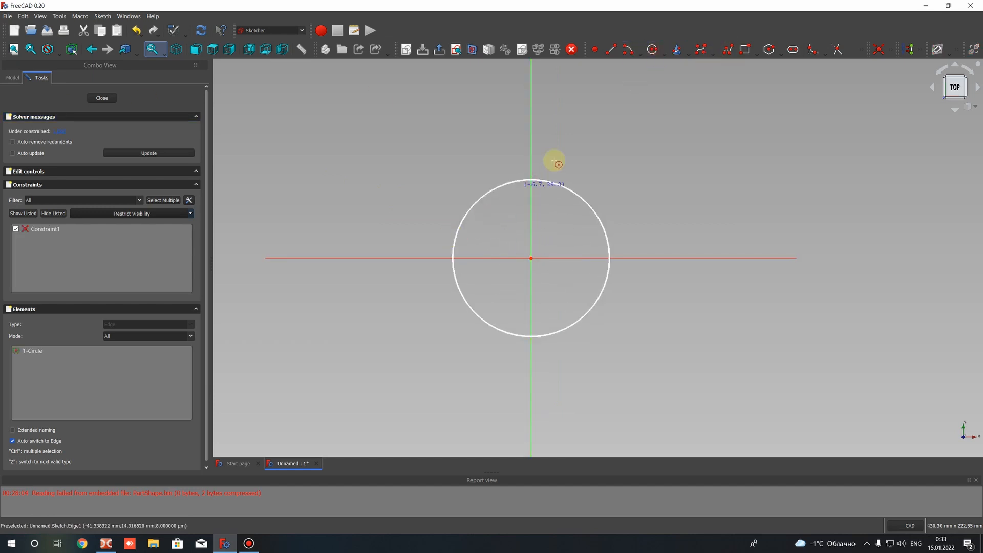
Bring the hidden sketch geometry and constraint tools into view, and constrain the circle's radius to 25 mm
left_click(573, 195)
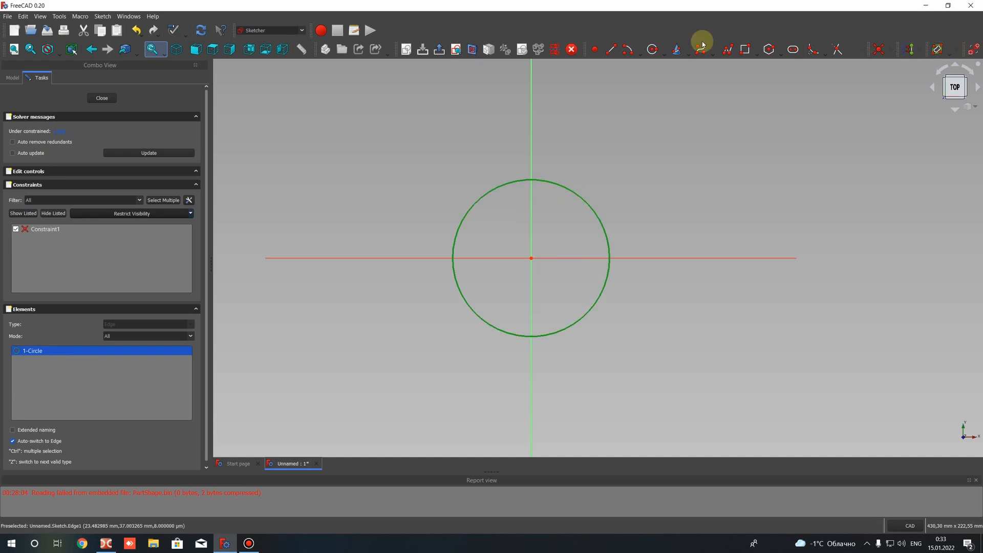
mouse_move(583, 50)
left_mouse_down()
mouse_move(576, 39)
mouse_move(461, 22)
mouse_move(392, 29)
left_mouse_up()
mouse_move(870, 49)
left_mouse_down()
mouse_move(577, 44)
mouse_move(588, 48)
left_mouse_up()
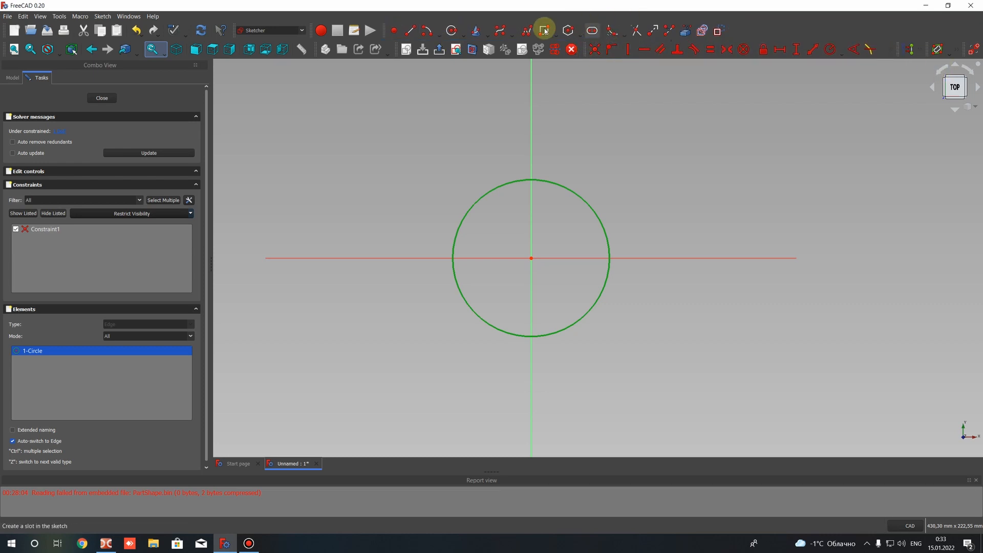
left_click(828, 50)
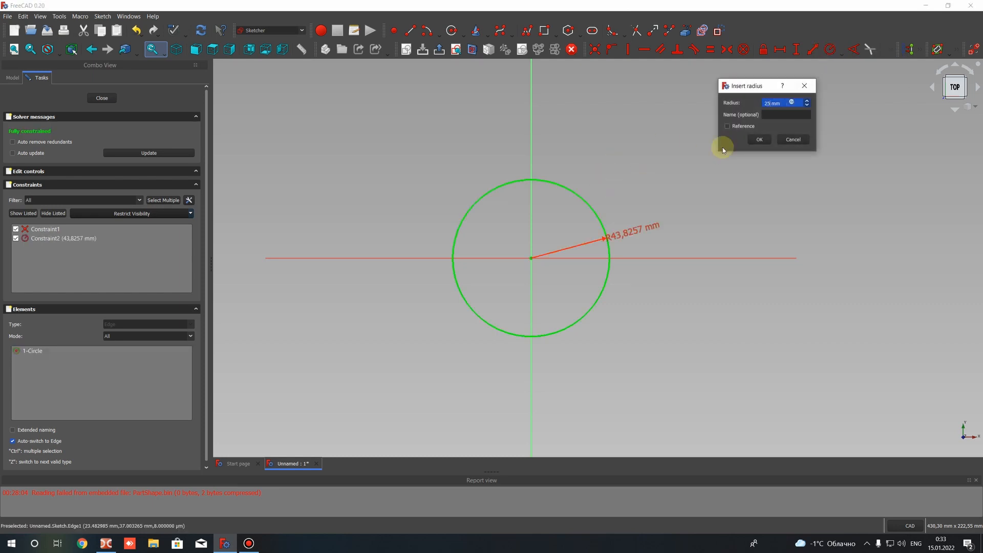
type("25")
key("Return")
scroll(564, 270, "up", 3)
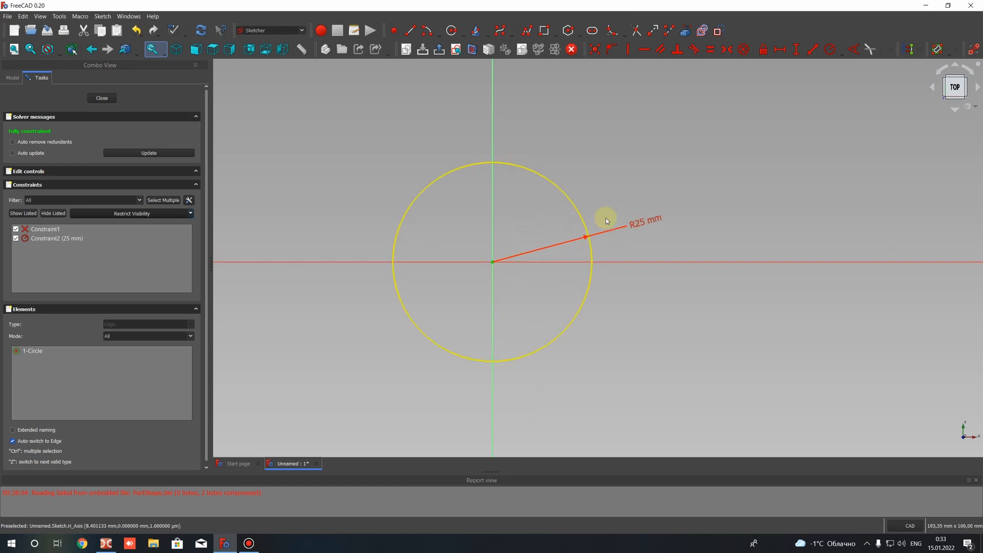
Draw a second, larger circle centred on the origin with a radius of about 111 mm
scroll(474, 202, "down", 5)
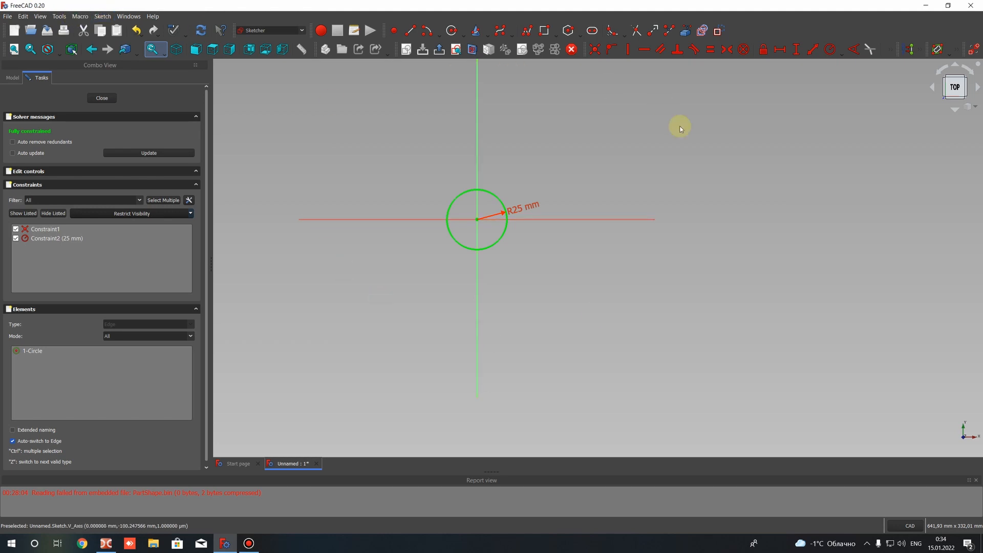
left_click(452, 30)
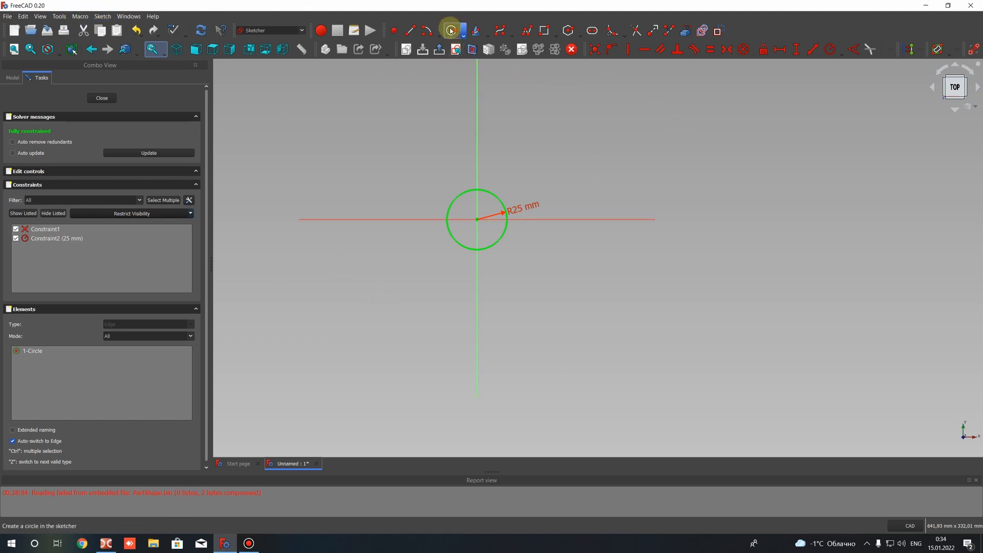
left_click(477, 220)
left_click(381, 129)
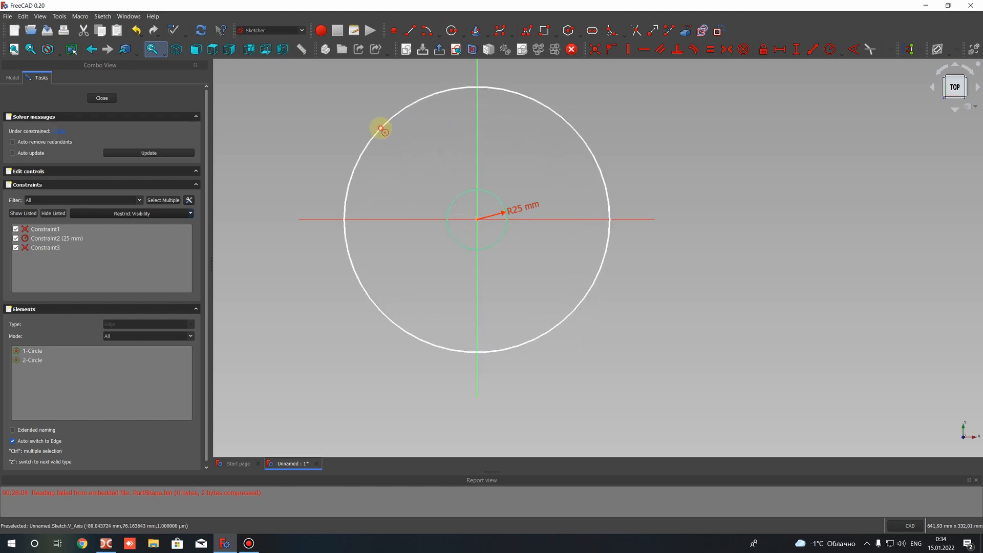
Constrain the outer circle's radius to 100 mm
left_click(415, 105)
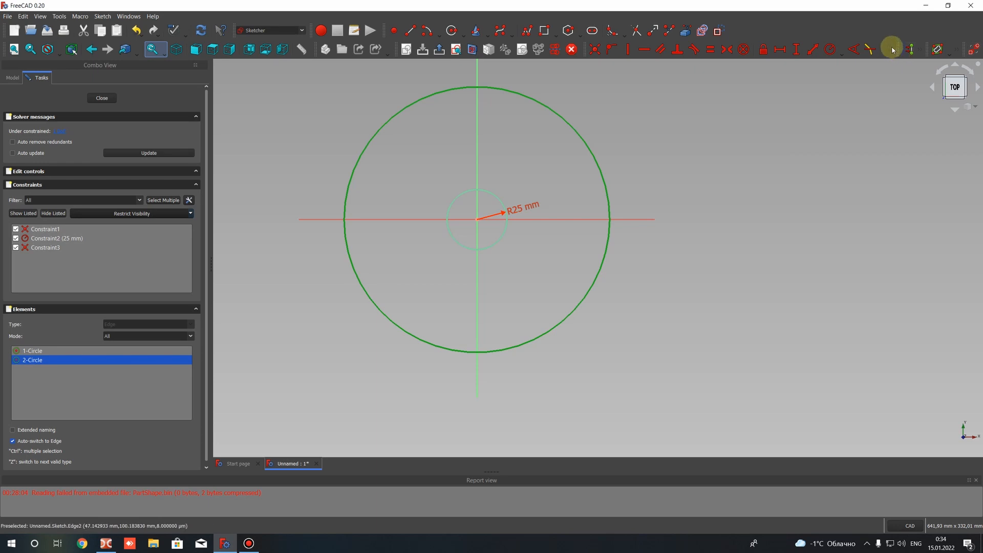
left_click(830, 49)
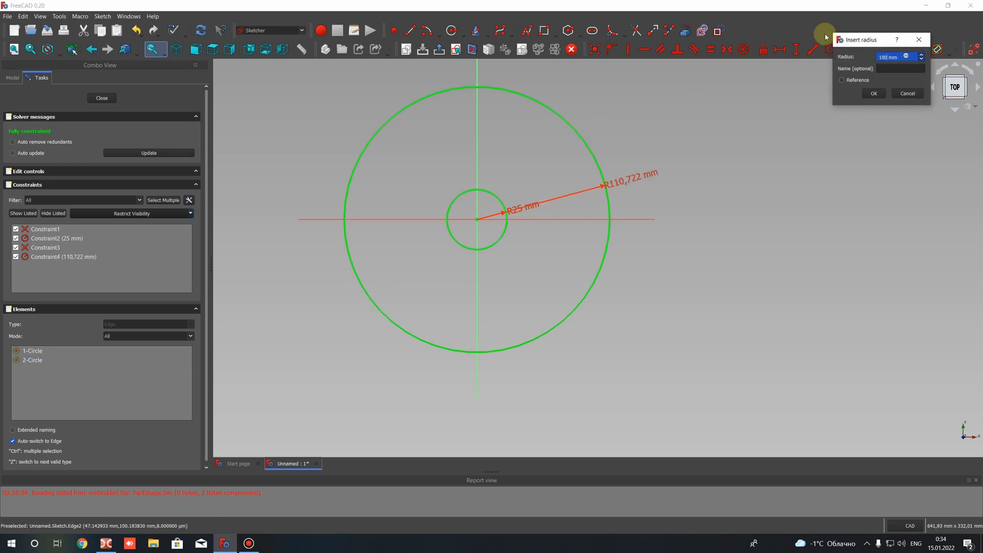
left_click(873, 93)
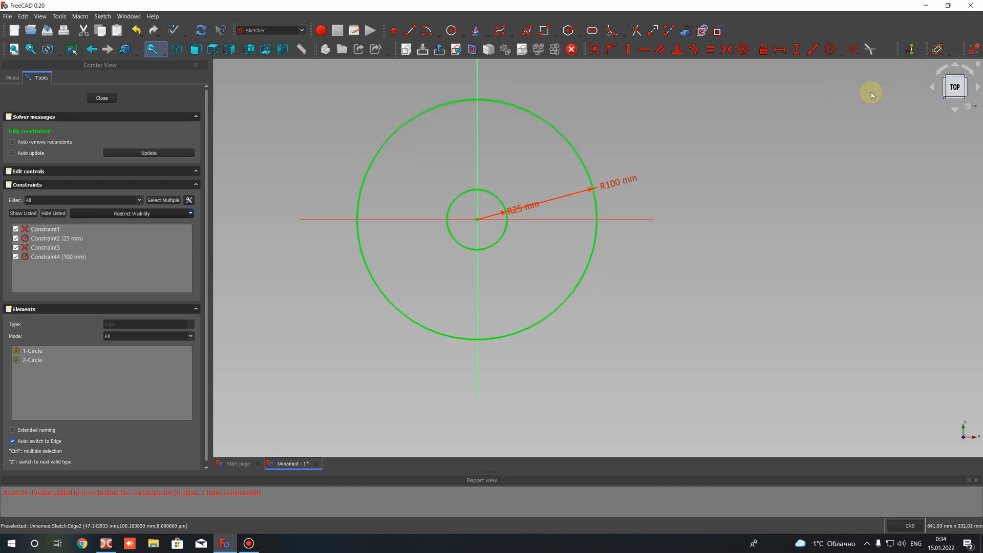
Move the outer circle's radius label further up along the circle and close the sketch
scroll(467, 158, "up", 2)
scroll(468, 159, "down", 2)
middle_click_drag(515, 187, 559, 189)
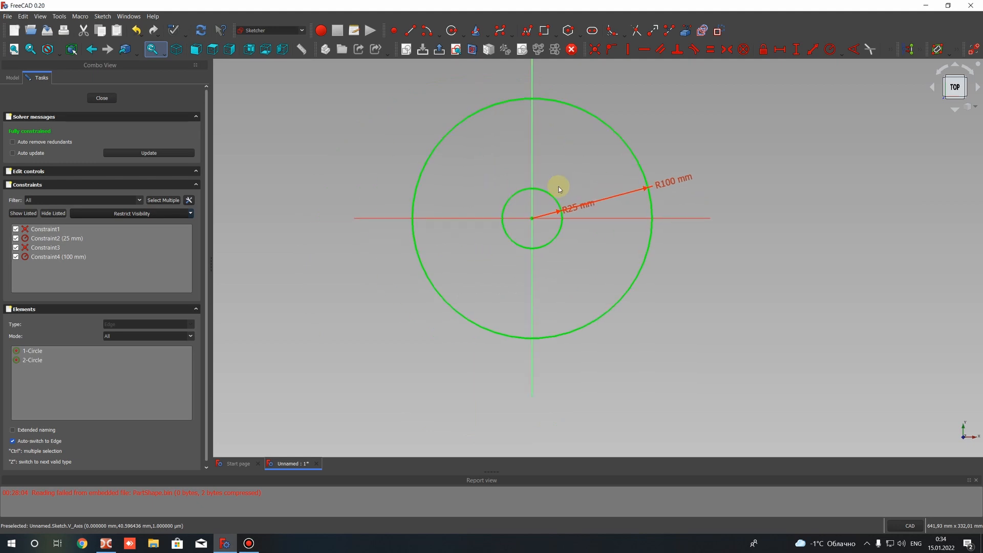
scroll(559, 188, "up", 2)
left_click_drag(720, 180, 672, 122)
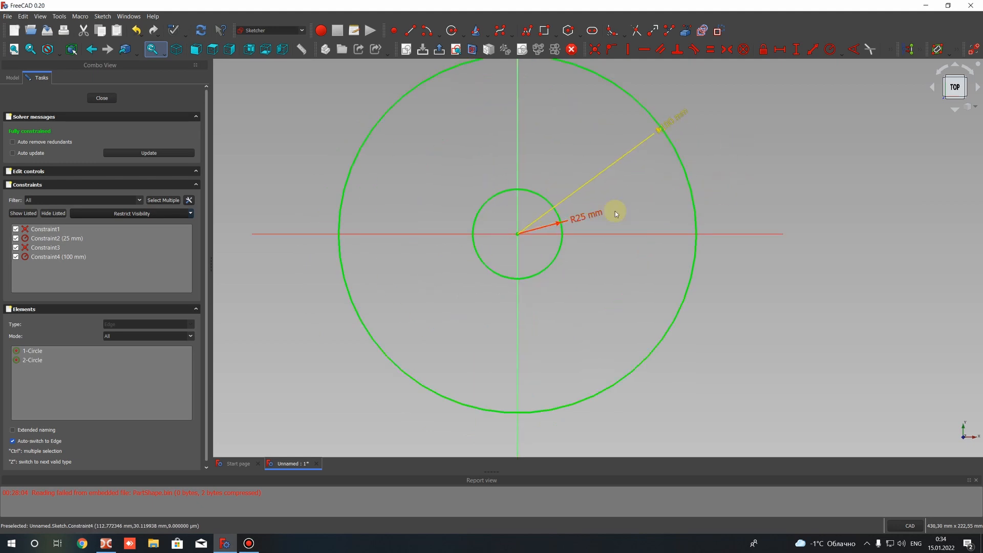
left_click(102, 98)
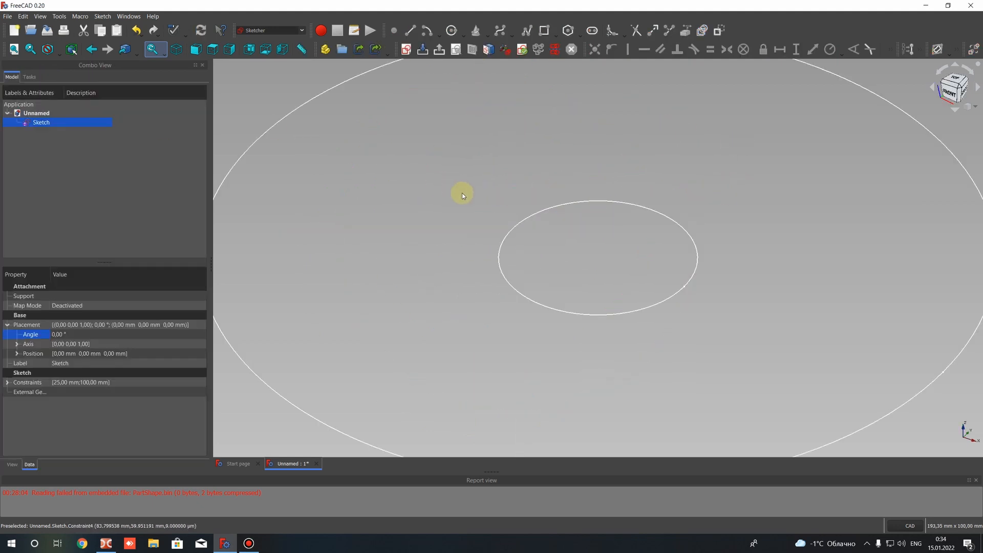
Create a second sketch attached to the circle sketch using the ObjectXZ method
scroll(498, 205, "down", 3)
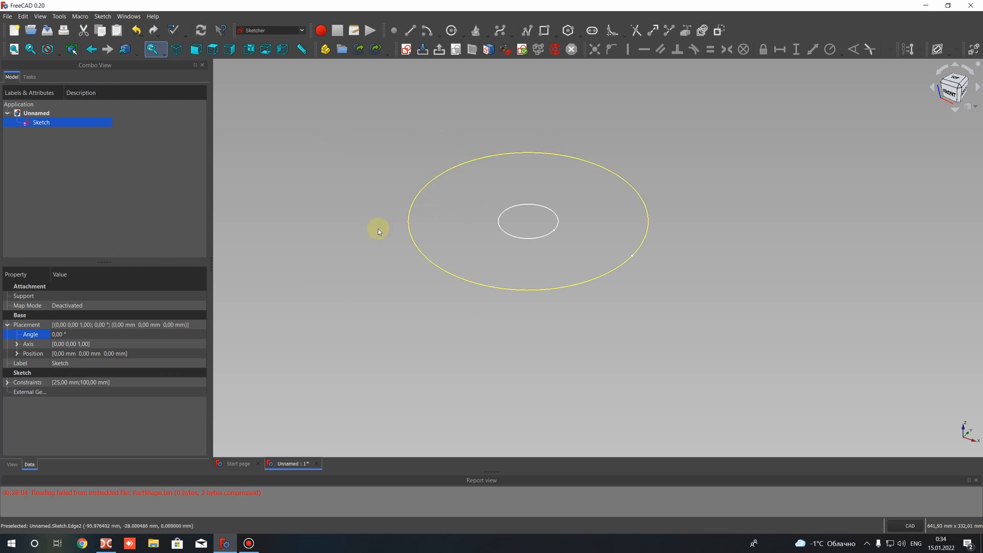
mouse_move(378, 226)
middle_mouse_down()
mouse_move(470, 278)
mouse_move(652, 162)
mouse_move(460, 206)
mouse_move(407, 80)
middle_mouse_up()
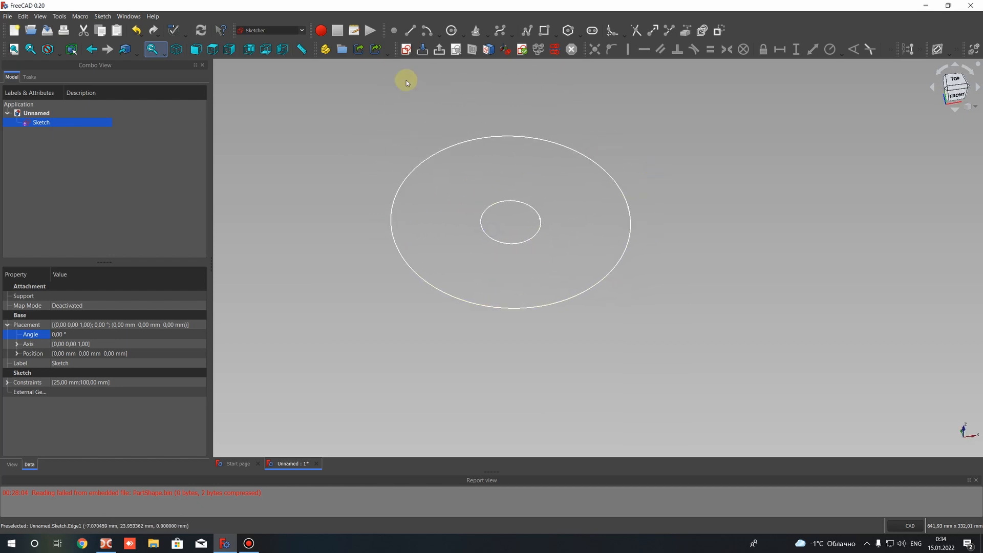
left_click(406, 49)
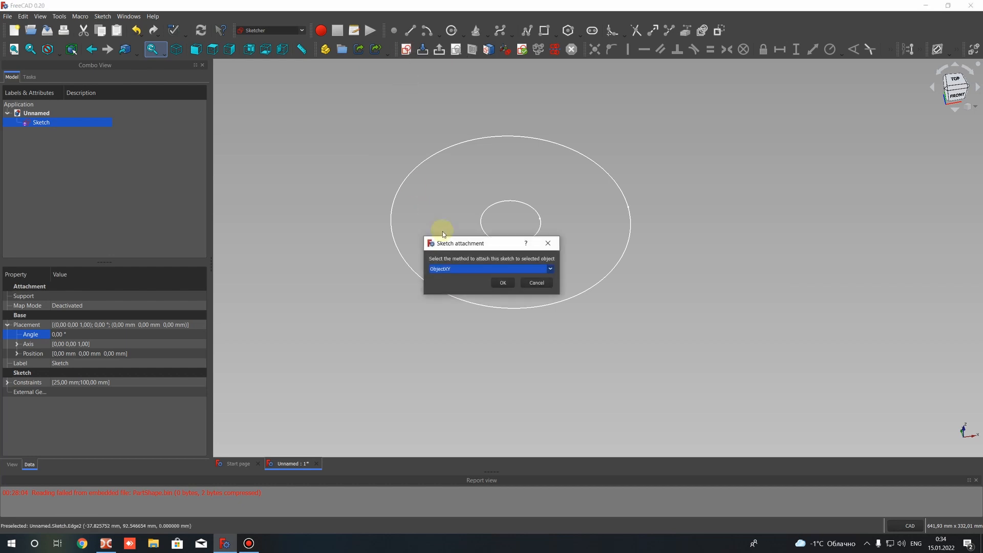
left_click(447, 269)
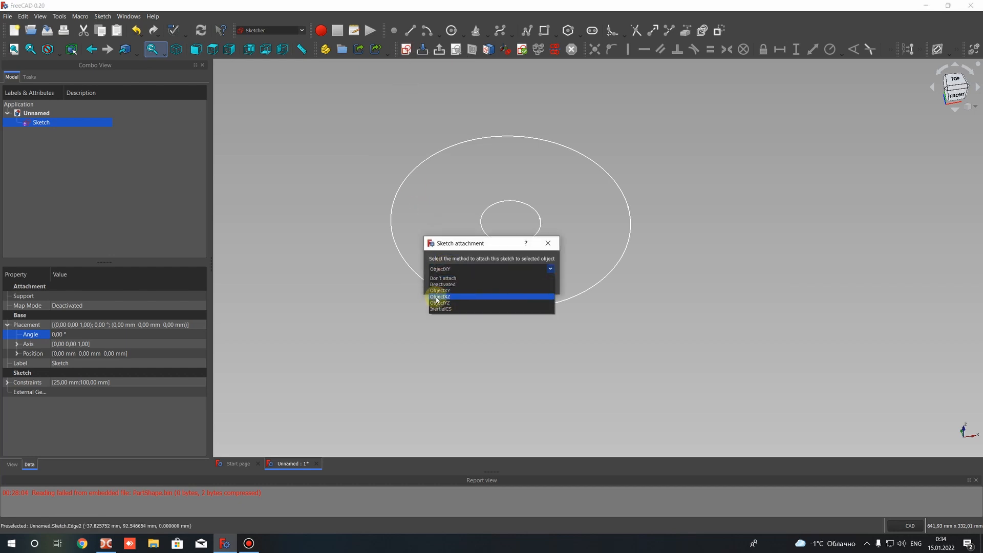
left_click(439, 296)
left_click(501, 283)
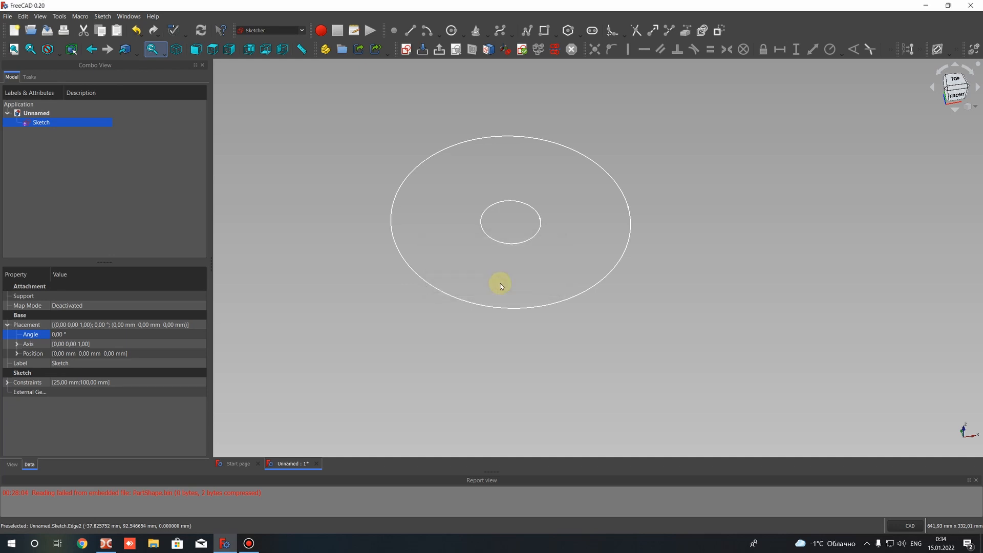
Draw an arc by end points and rim point, rising from below the circles' left end through about (15, -8) to the upper right
scroll(544, 275, "up", 2)
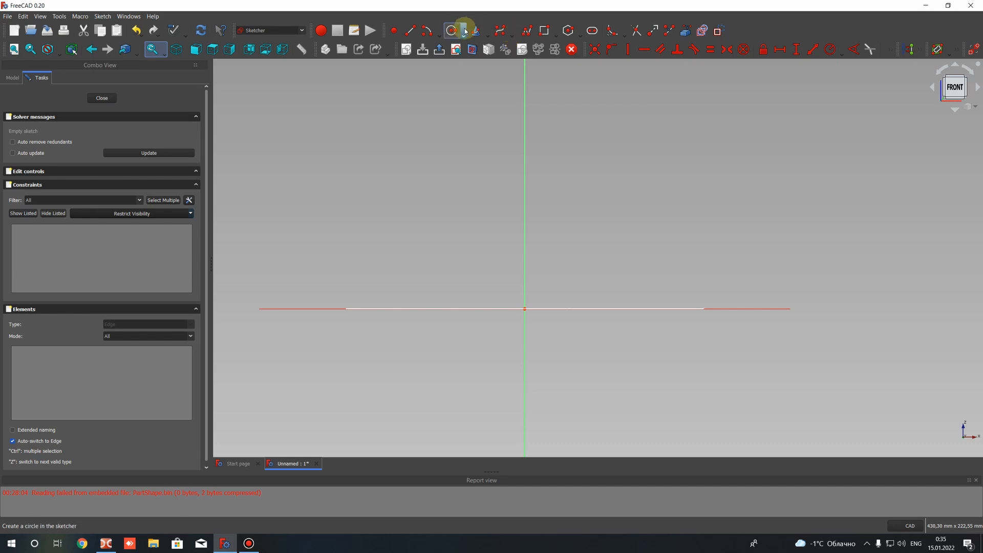
left_click(439, 35)
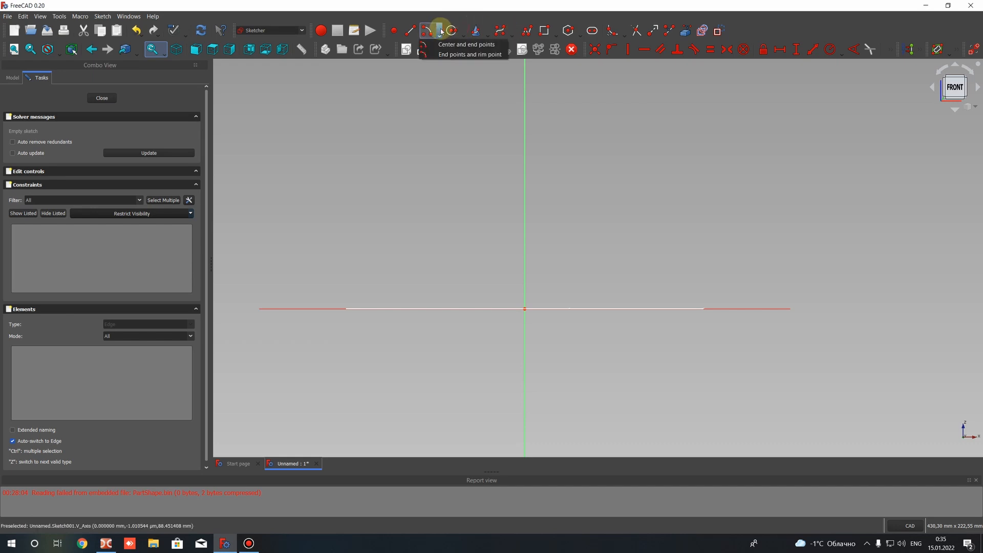
left_click(445, 55)
left_click(344, 360)
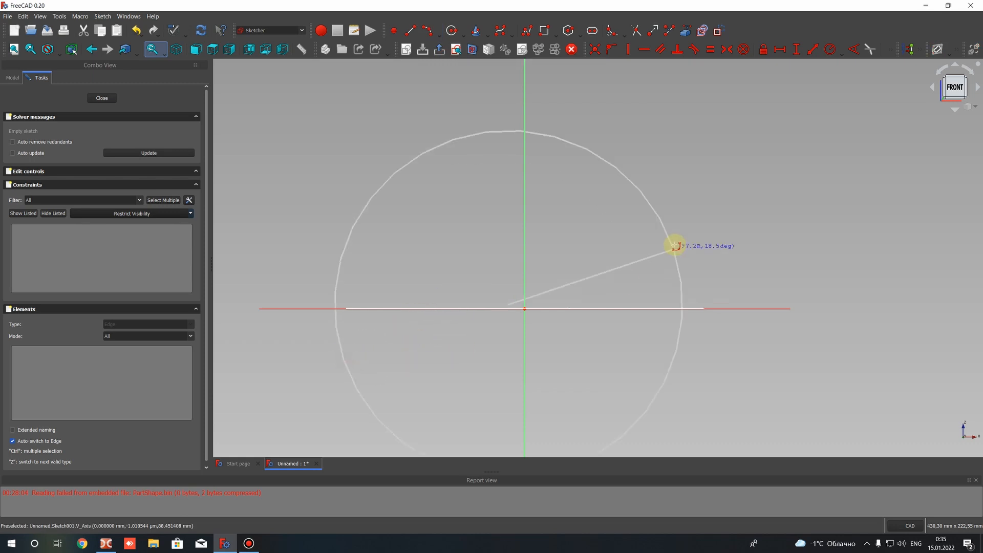
left_click(686, 175)
left_click(547, 327)
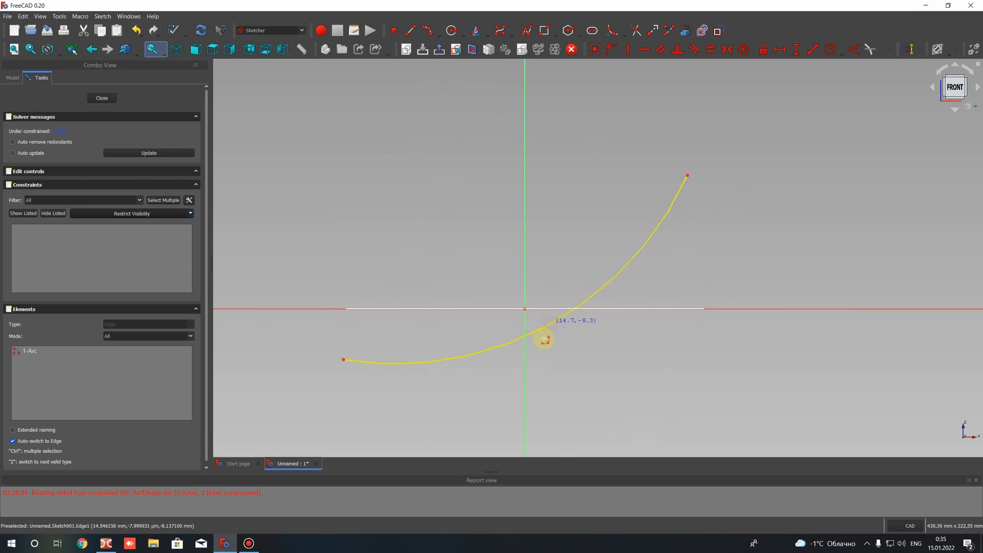
left_click(551, 326)
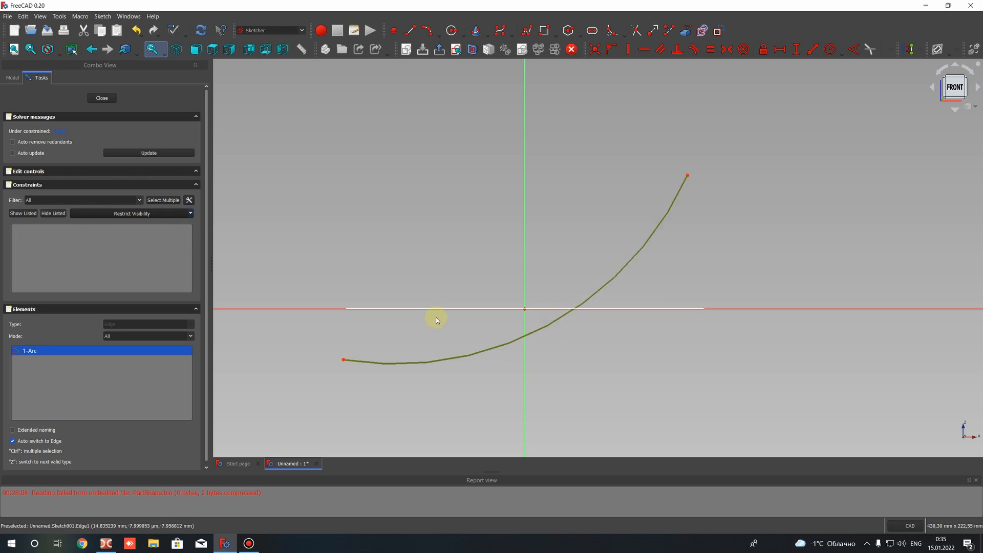
Move the arc's lower end up closer to the horizontal axis and constrain the arc's radius to 200 mm
left_click_drag(344, 361, 349, 333)
left_click(602, 249)
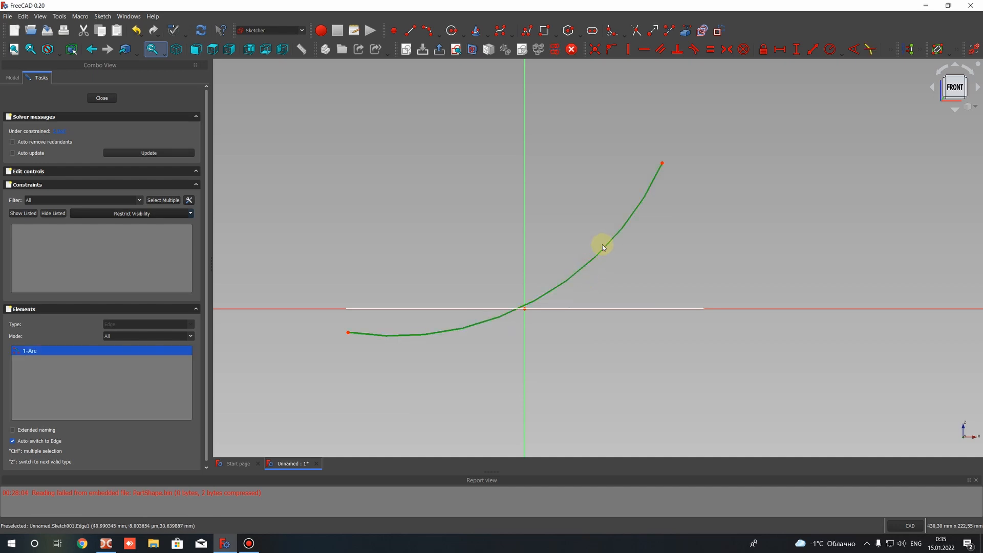
left_click(892, 50)
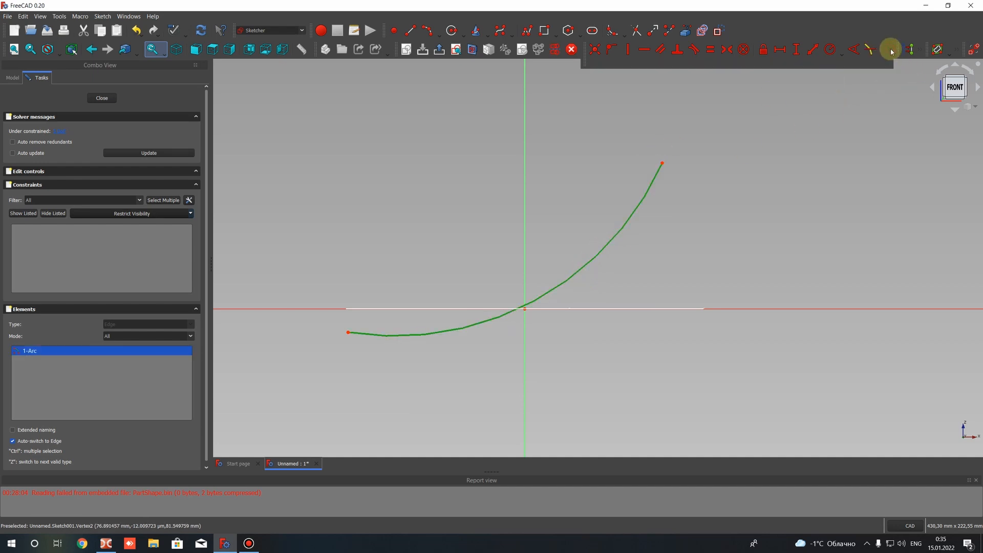
left_click(831, 49)
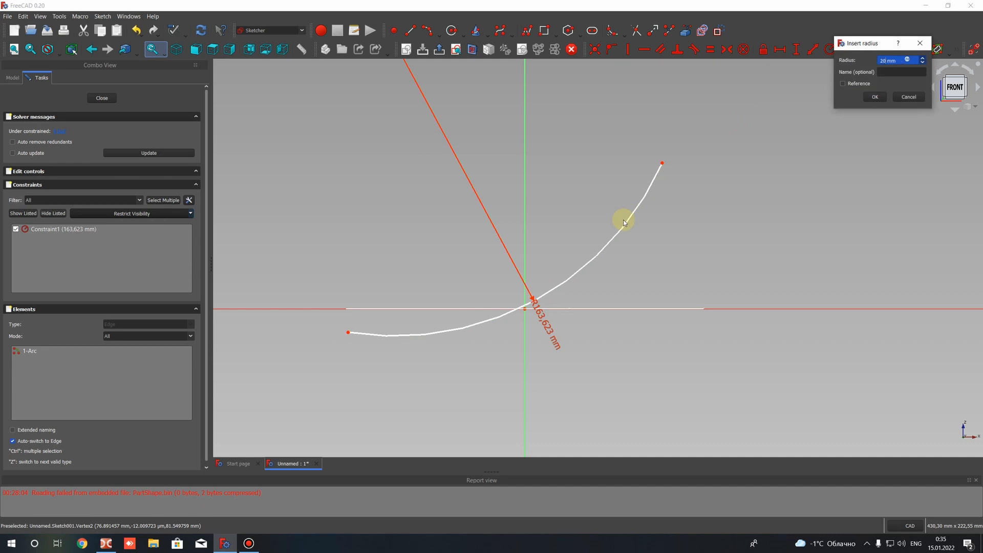
type("200")
key("Return")
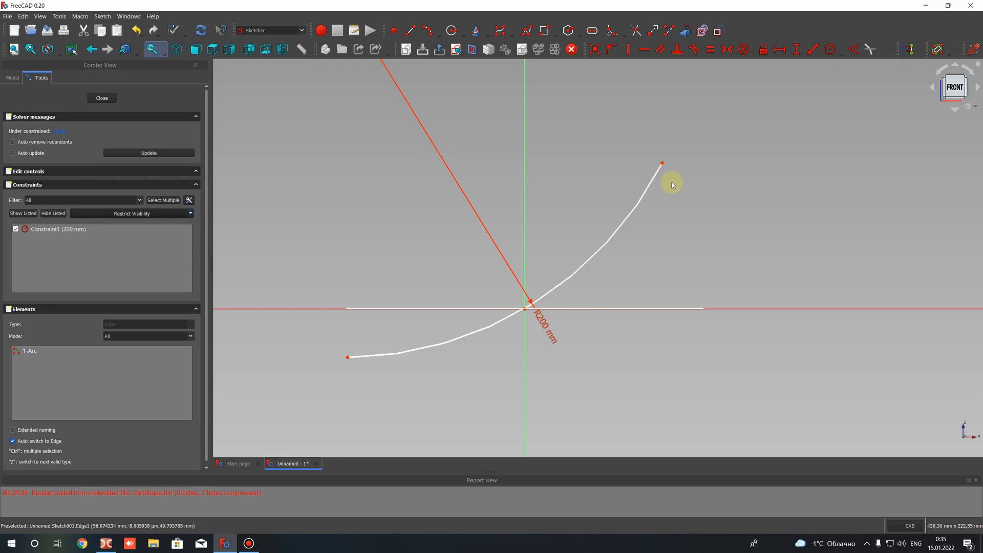
Lower the arc's upper end and shift the arc so that it passes through the origin
left_click_drag(661, 163, 663, 190)
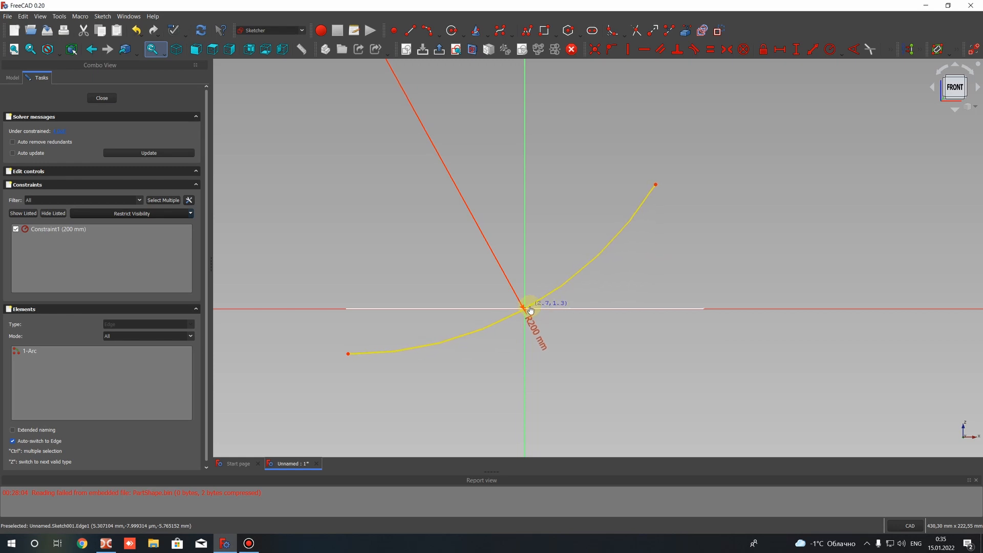
scroll(533, 316, "up", 5)
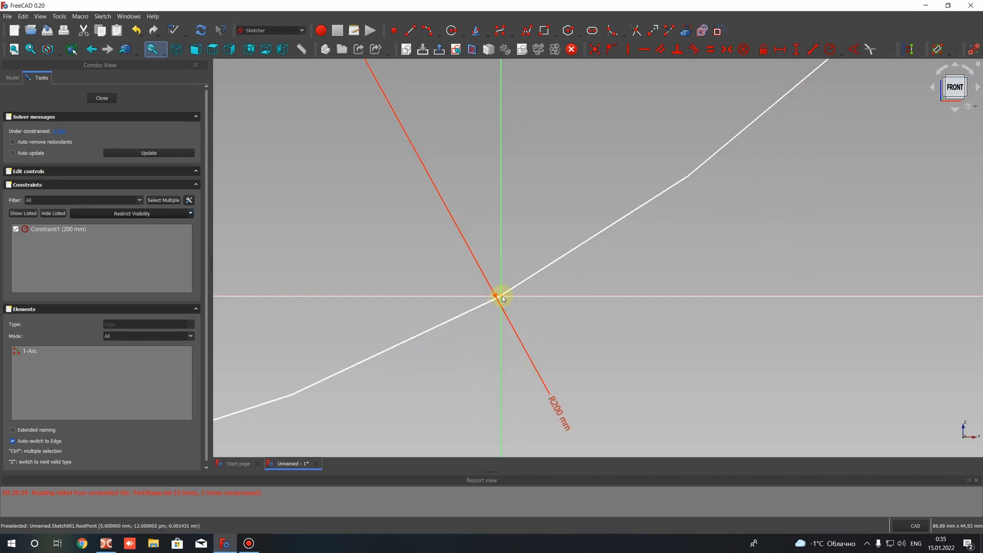
scroll(501, 289, "down", 3)
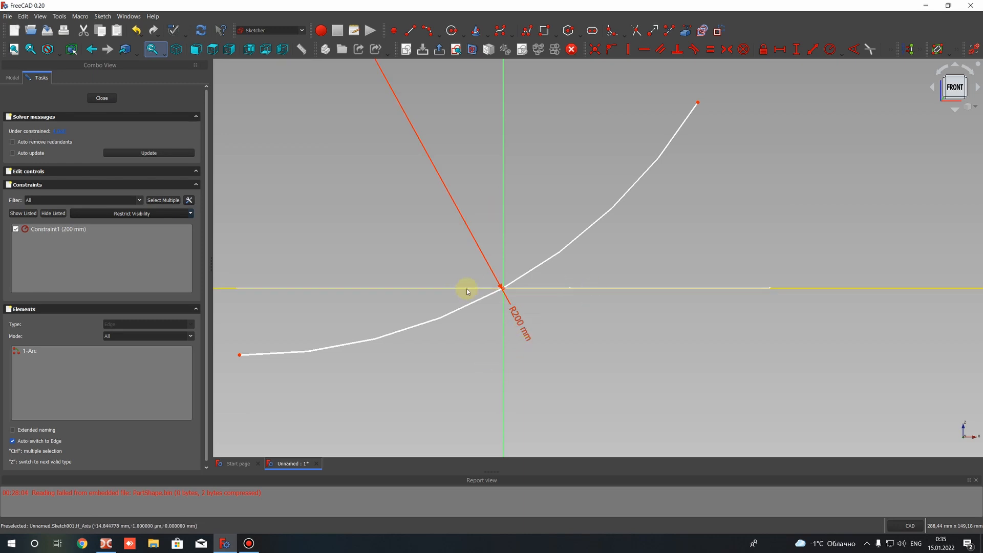
left_click_drag(555, 254, 564, 246)
scroll(599, 224, "down", 4)
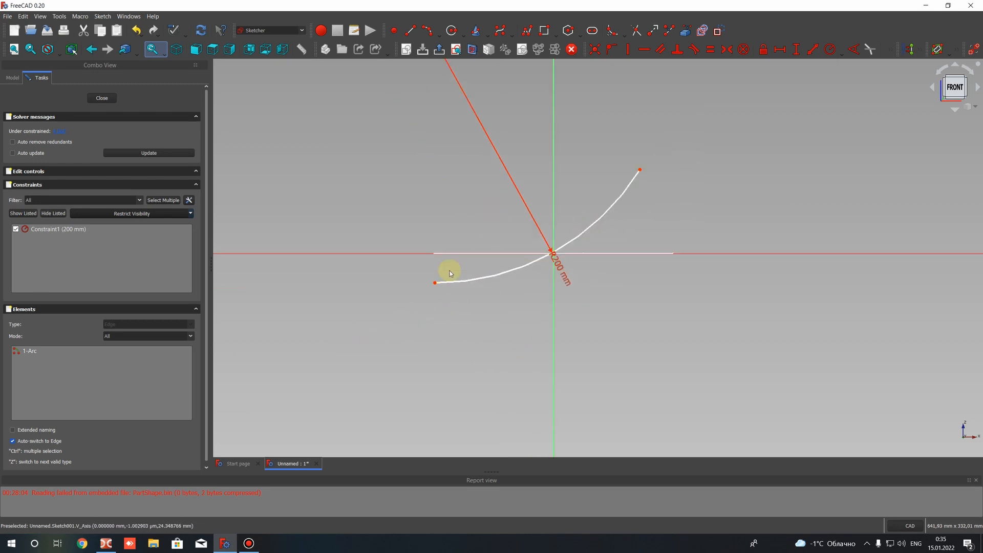
Fine-tune both end points and the curve, placing the arc's lower end just outside the outer circle's edge
left_click_drag(433, 283, 433, 285)
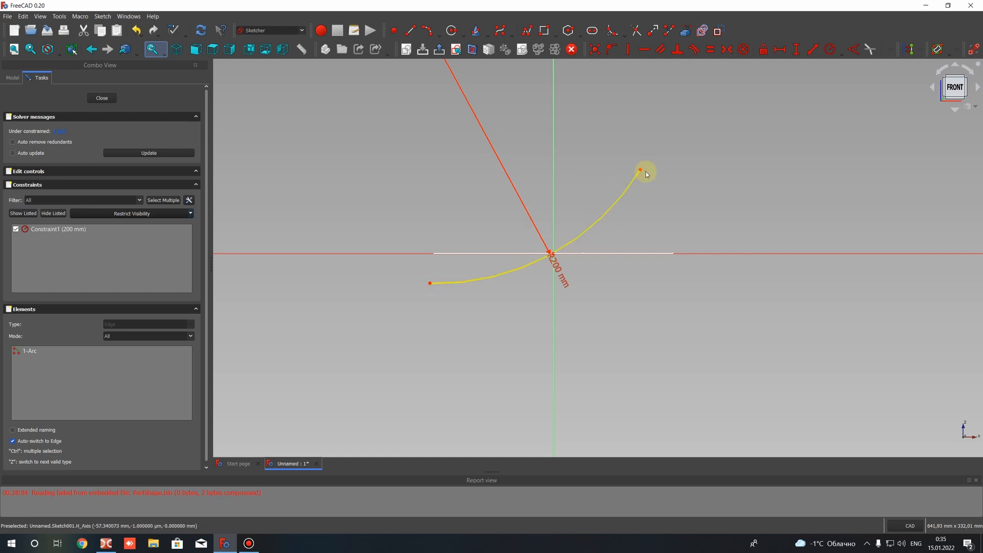
left_click_drag(647, 170, 654, 161)
left_click_drag(651, 158, 644, 179)
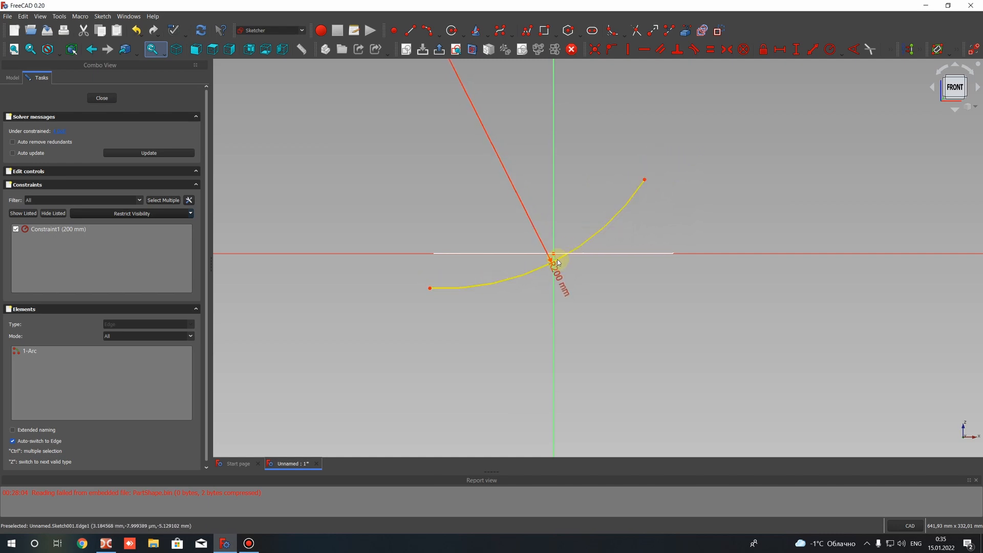
left_click_drag(558, 260, 560, 251)
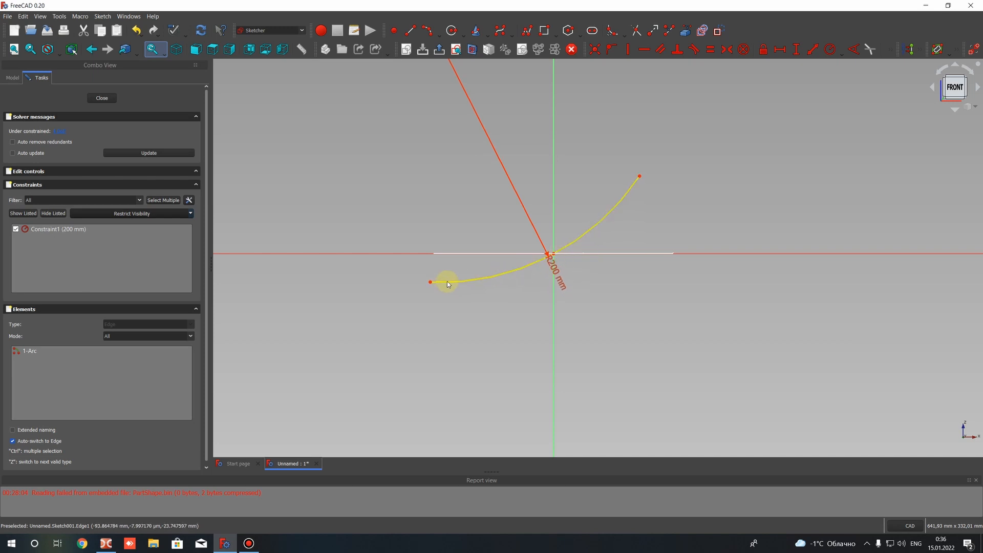
left_click_drag(640, 176, 640, 170)
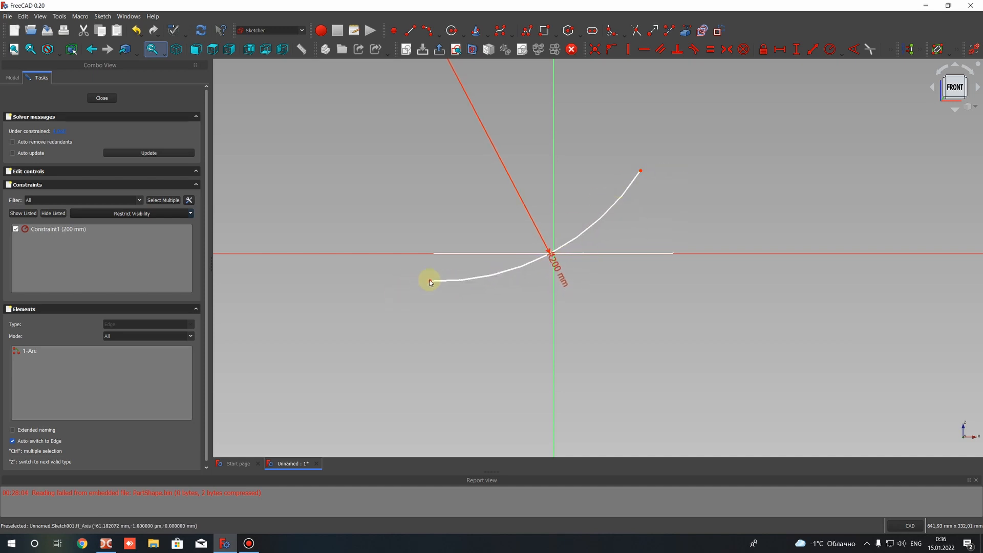
left_click_drag(430, 296, 431, 299)
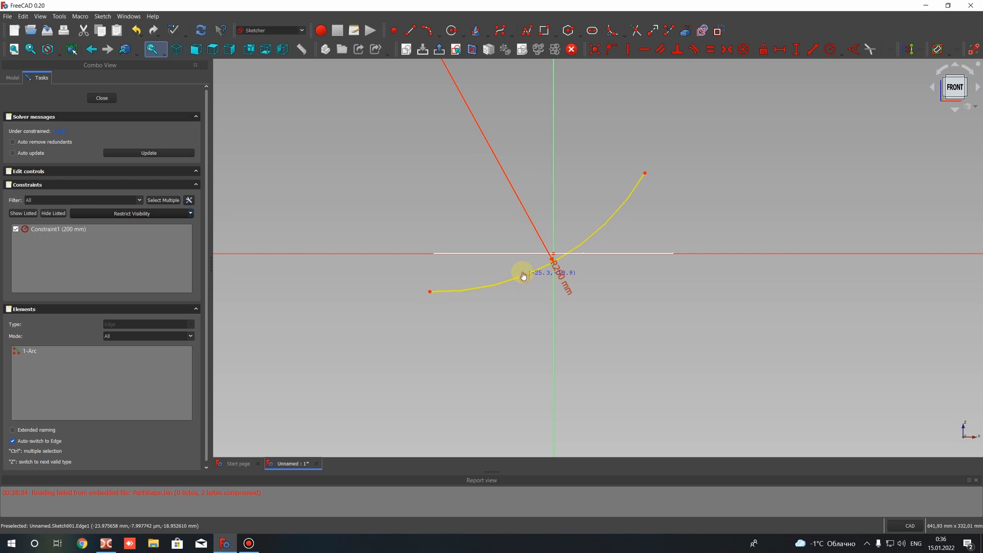
Set the arc's radius to 350 mm and move the arc back through the origin
double_click(556, 262)
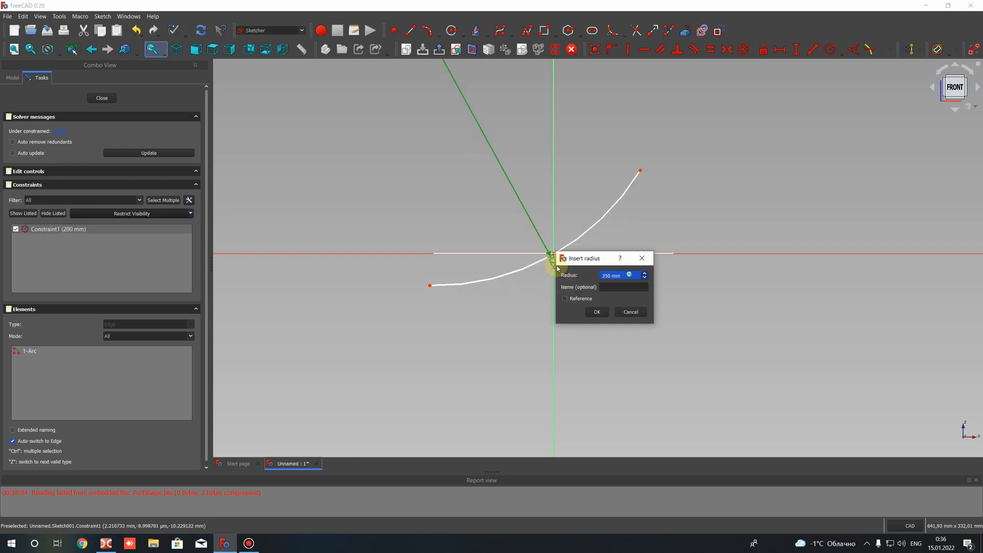
key("Return")
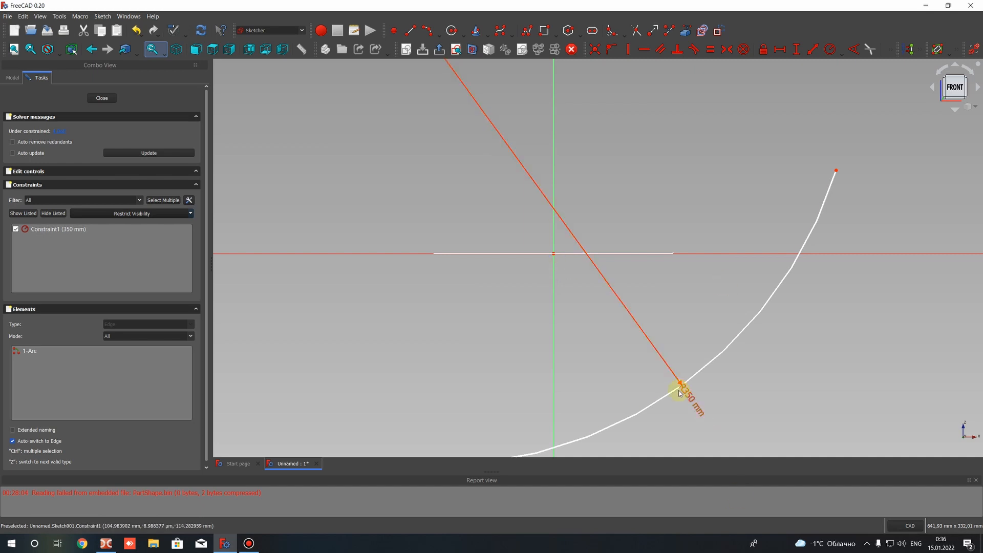
left_click_drag(673, 392, 508, 273)
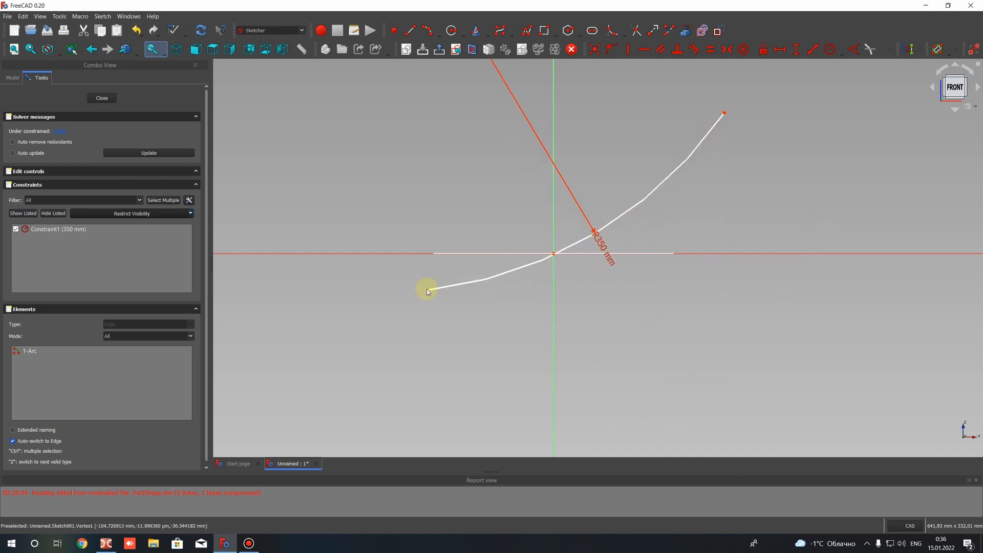
Adjust the 350 mm arc so both ends extend beyond the outer circle while it crosses the origin, and close the sketch
left_click_drag(428, 292, 393, 292)
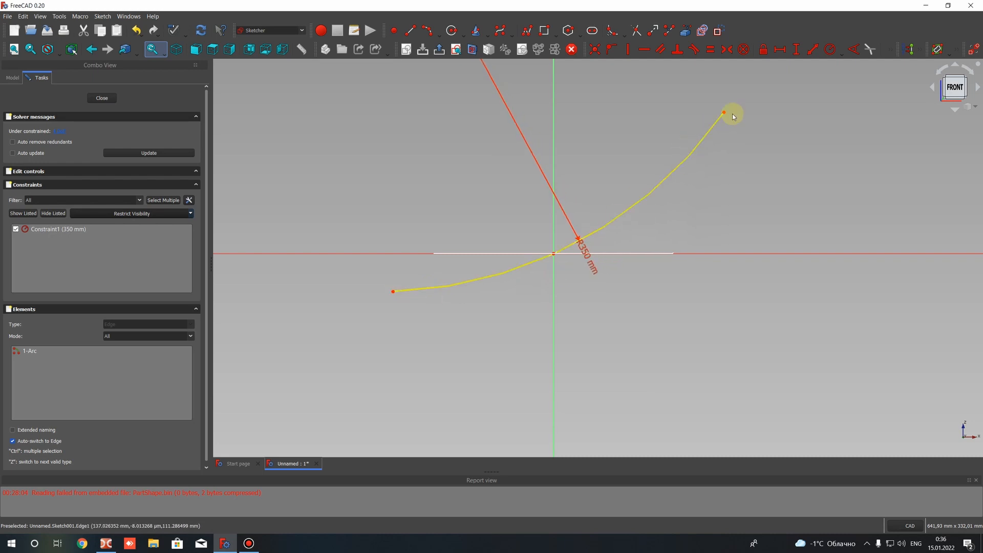
left_click_drag(724, 113, 694, 95)
left_click_drag(391, 269, 396, 313)
left_click_drag(496, 295, 484, 286)
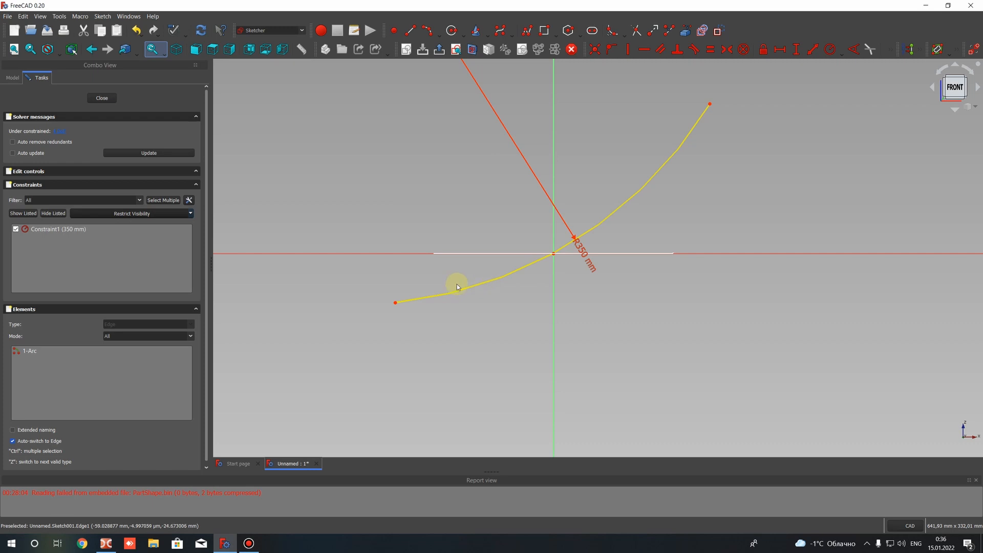
left_click_drag(395, 303, 386, 307)
left_click_drag(618, 211, 612, 219)
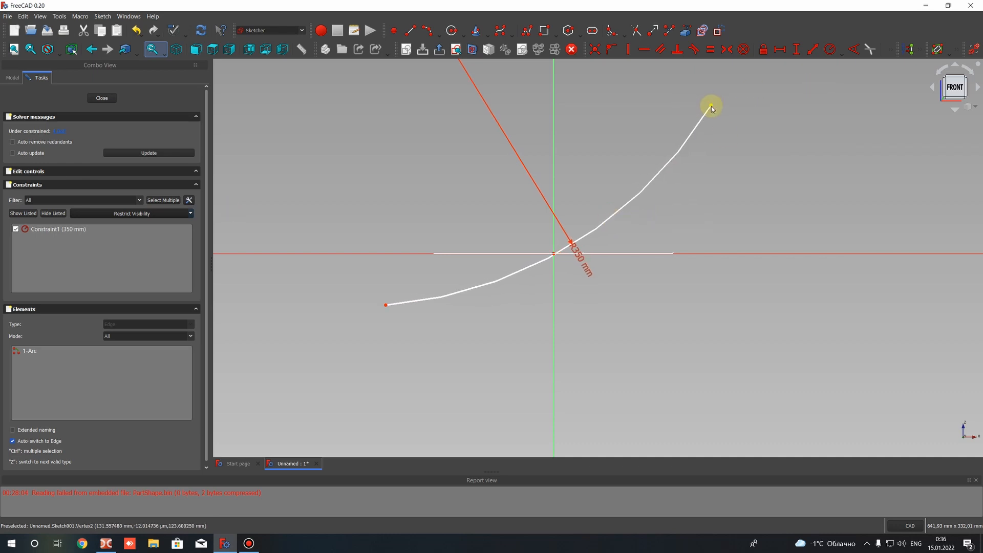
left_click_drag(711, 106, 691, 133)
left_click(105, 97)
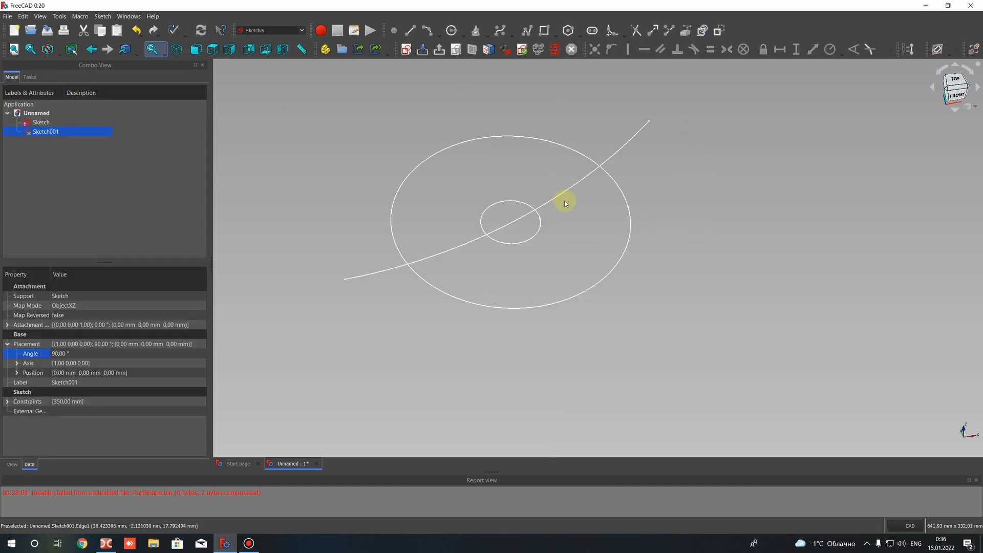
Create a third sketch on the XZ-Plane with an offset of 100 mm
middle_click_drag(514, 253, 308, 191)
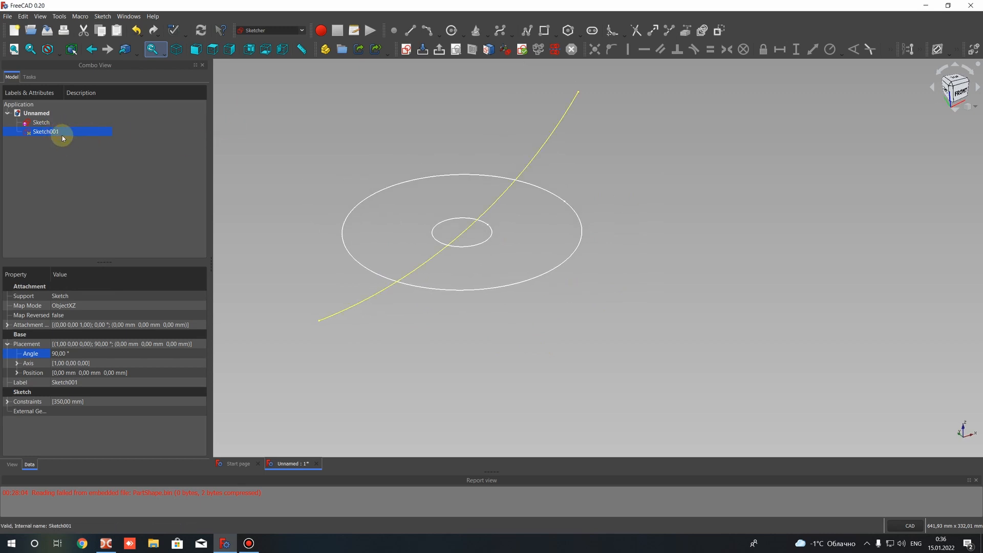
left_click(339, 83)
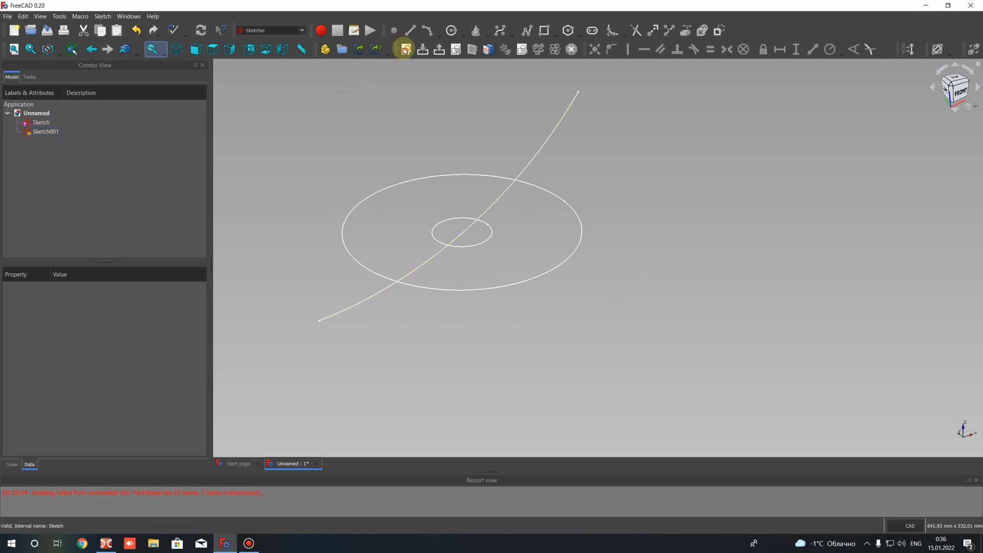
left_click(407, 50)
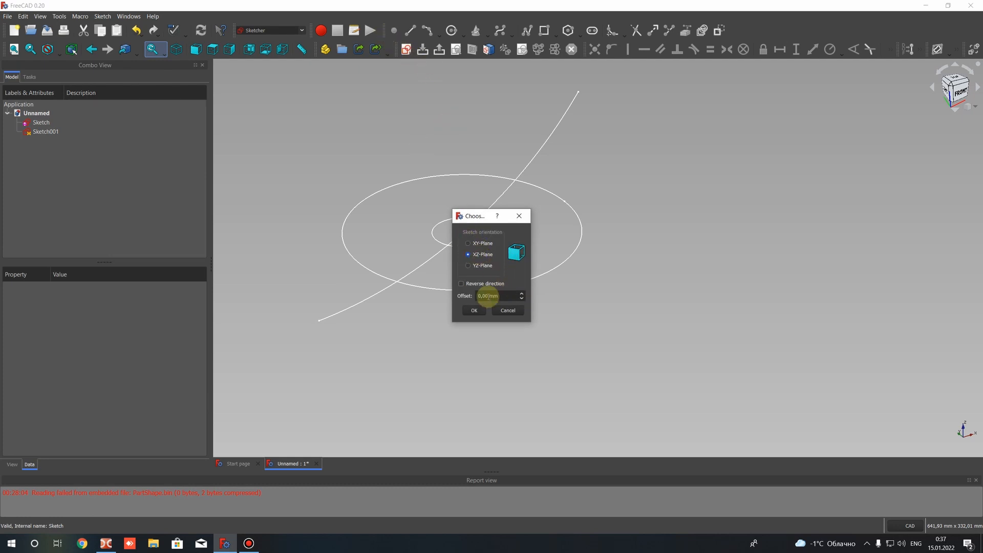
left_click_drag(488, 296, 462, 295)
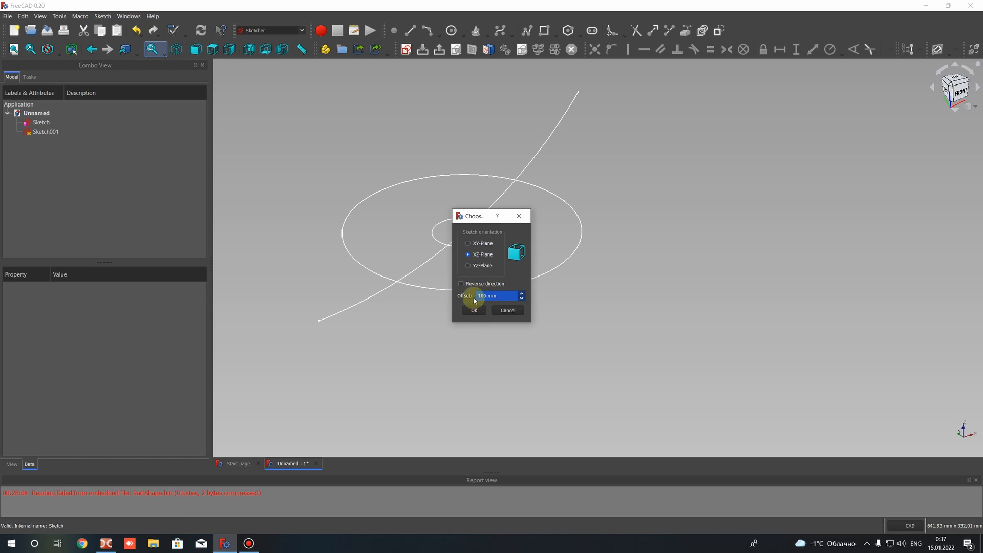
left_click(480, 312)
Draw an arc between the first arc's upper and lower ends in the offset sketch, curving just above the origin
middle_click_drag(501, 295, 679, 365)
middle_click_drag(413, 220, 463, 285)
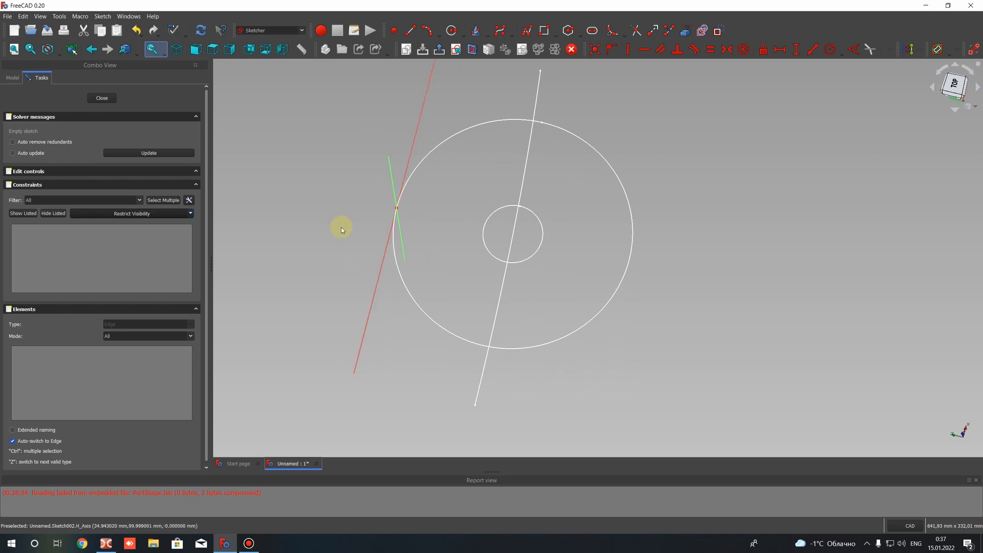
mouse_move(340, 226)
middle_mouse_down()
mouse_move(560, 240)
mouse_move(377, 290)
mouse_move(364, 235)
mouse_move(594, 305)
mouse_move(592, 326)
mouse_move(579, 312)
mouse_move(573, 267)
mouse_move(586, 266)
middle_mouse_up()
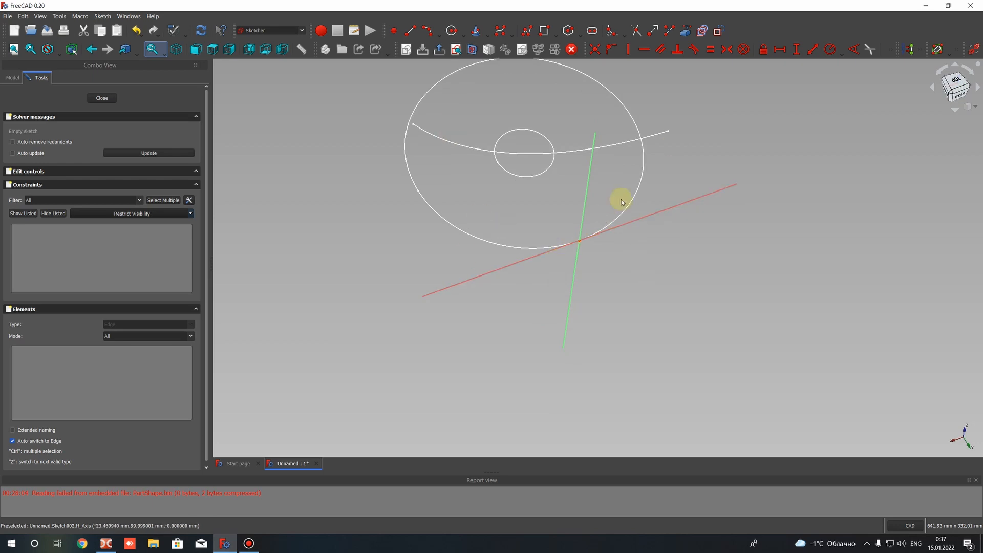
mouse_move(669, 251)
middle_mouse_down()
mouse_move(641, 226)
mouse_move(537, 237)
middle_mouse_up()
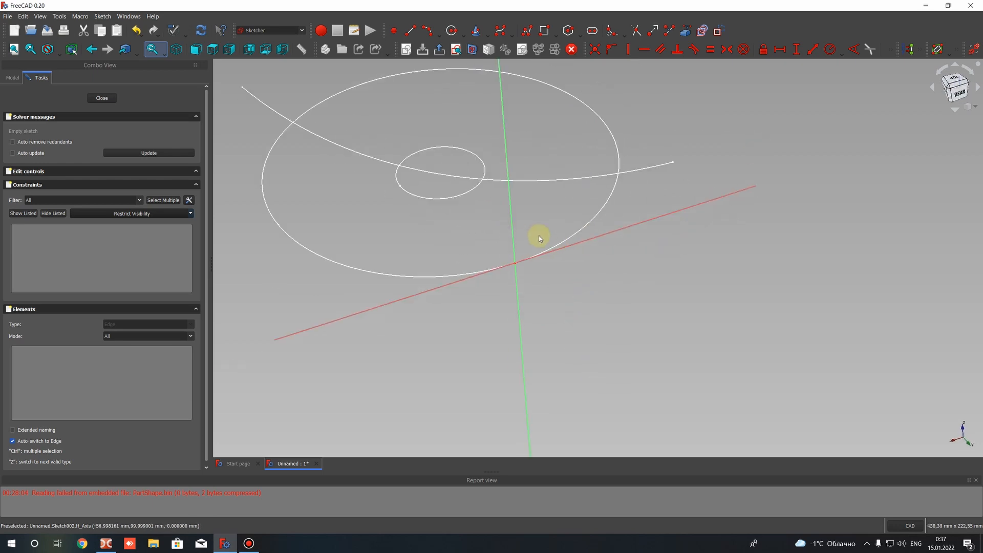
left_click(960, 91)
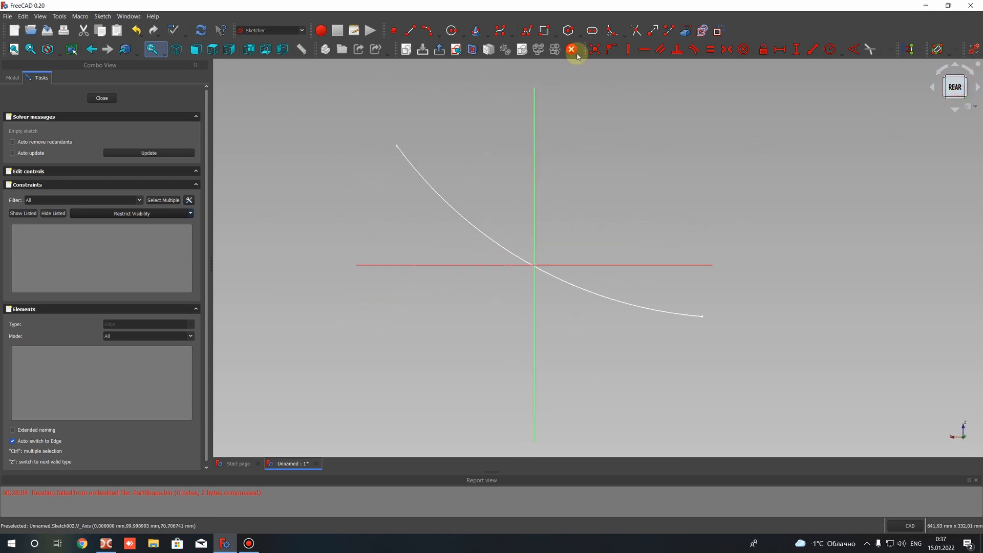
left_click(427, 30)
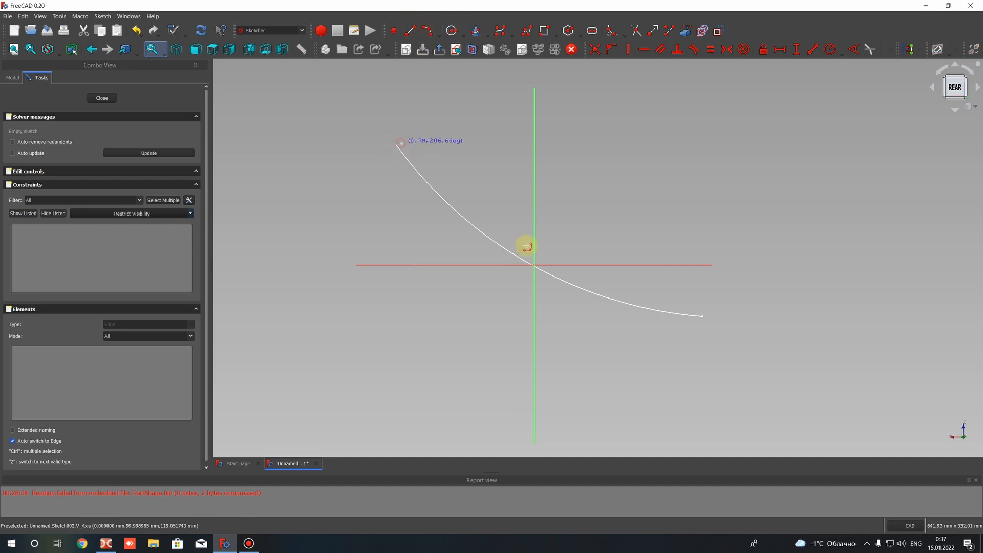
left_click(512, 220)
left_click(702, 317)
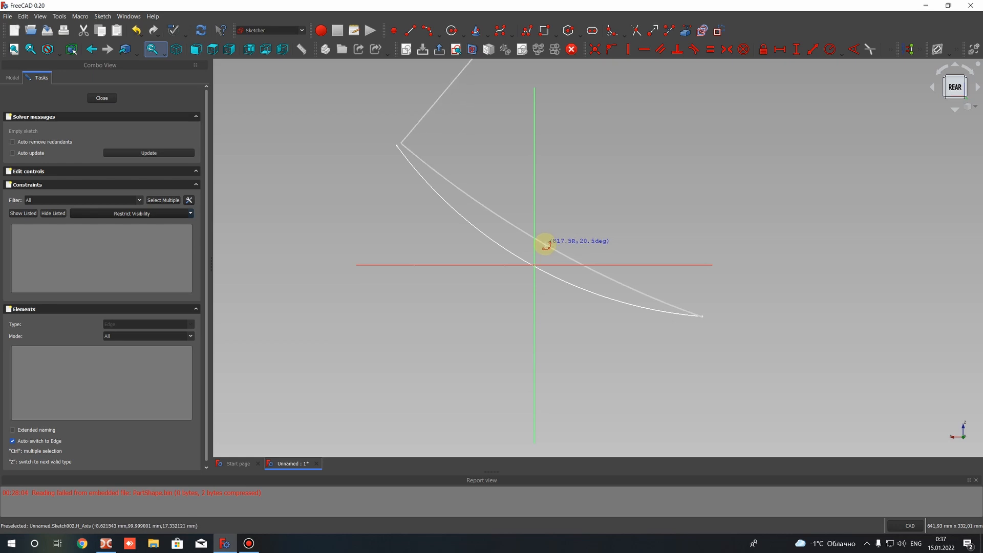
left_click(546, 242)
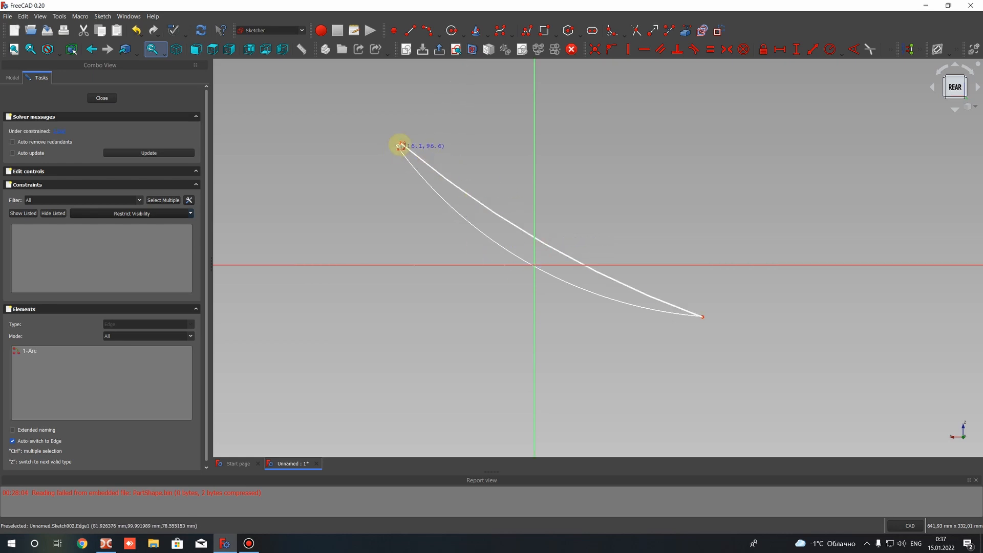
Constrain the new arc's radius to 835 mm
left_click(490, 213)
left_click(830, 50)
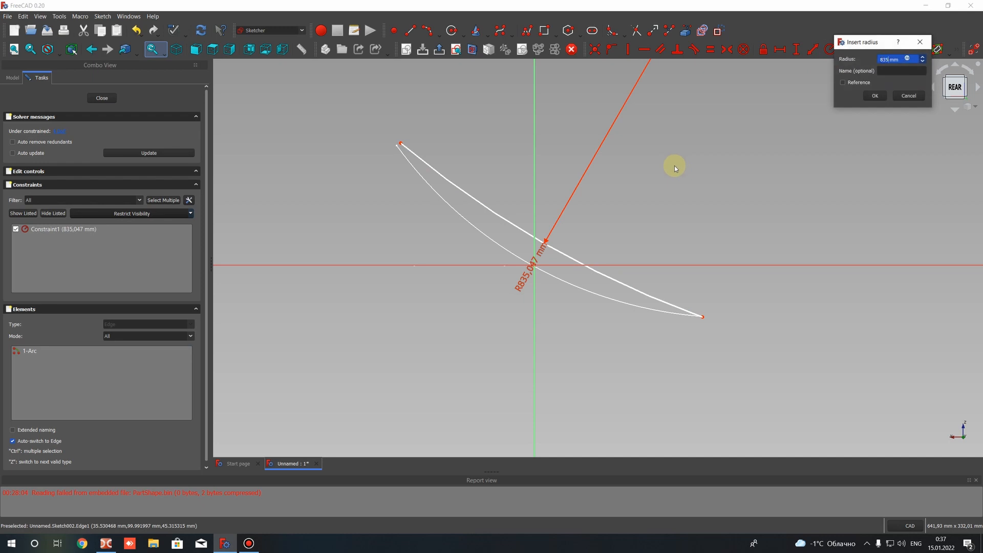
type("835")
key("Return")
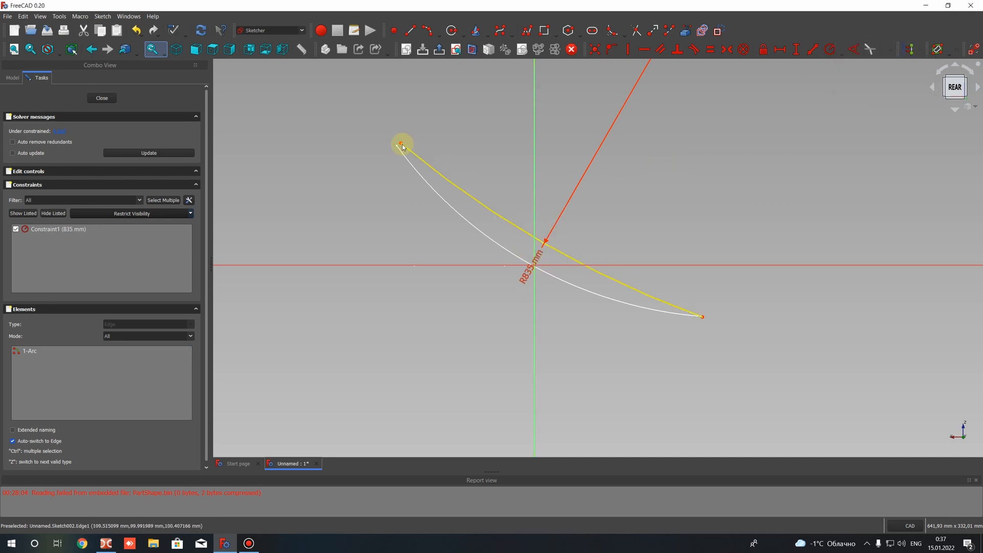
Reposition the 835 mm arc by moving its ends and its centre point so the curve flattens near the origin
left_click_drag(400, 145, 403, 181)
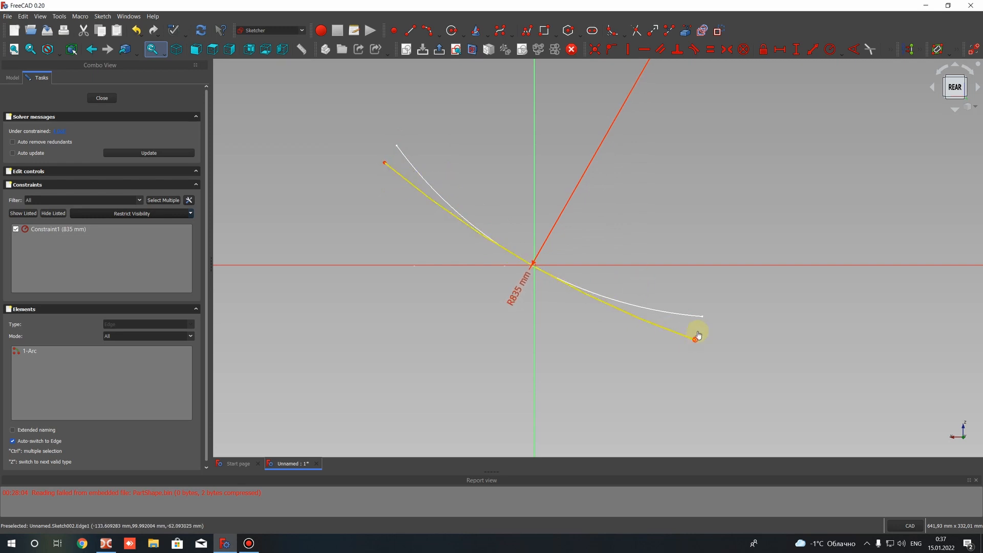
left_click_drag(697, 334, 710, 297)
scroll(646, 137, "down", 12)
middle_click_drag(648, 136, 619, 214)
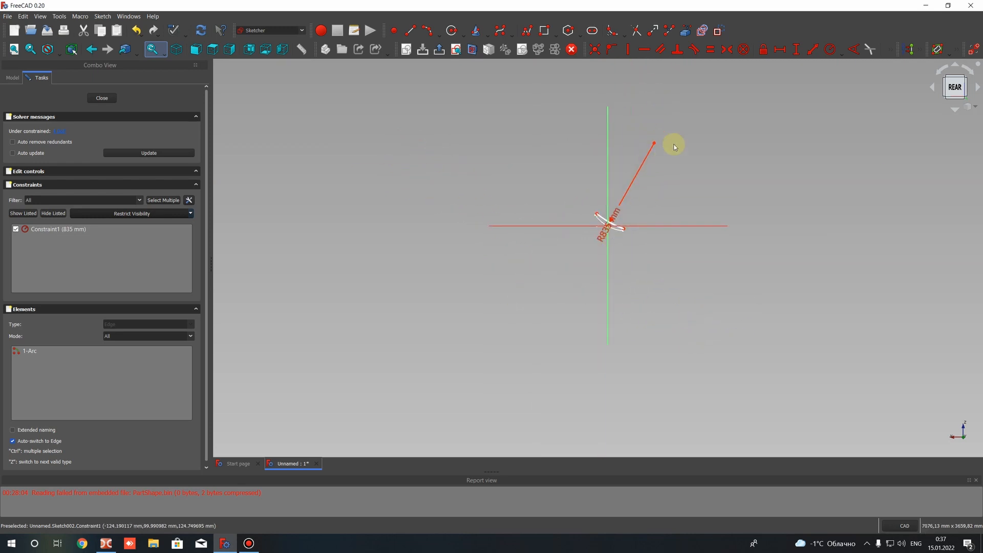
mouse_move(655, 145)
left_mouse_down()
mouse_move(647, 160)
mouse_move(610, 156)
mouse_move(641, 139)
mouse_move(622, 136)
left_mouse_up()
scroll(626, 170, "up", 4)
mouse_move(618, 100)
left_mouse_down()
mouse_move(607, 92)
mouse_move(629, 100)
left_mouse_up()
scroll(620, 152, "up", 2)
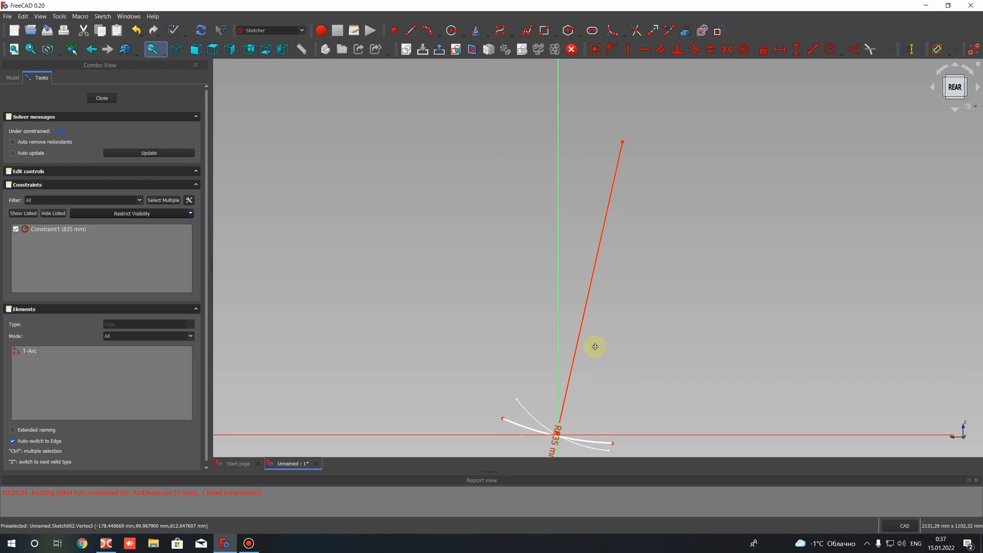
Shift the 835 mm arc so it passes through the origin, and close the sketch
scroll(597, 256, "up", 5)
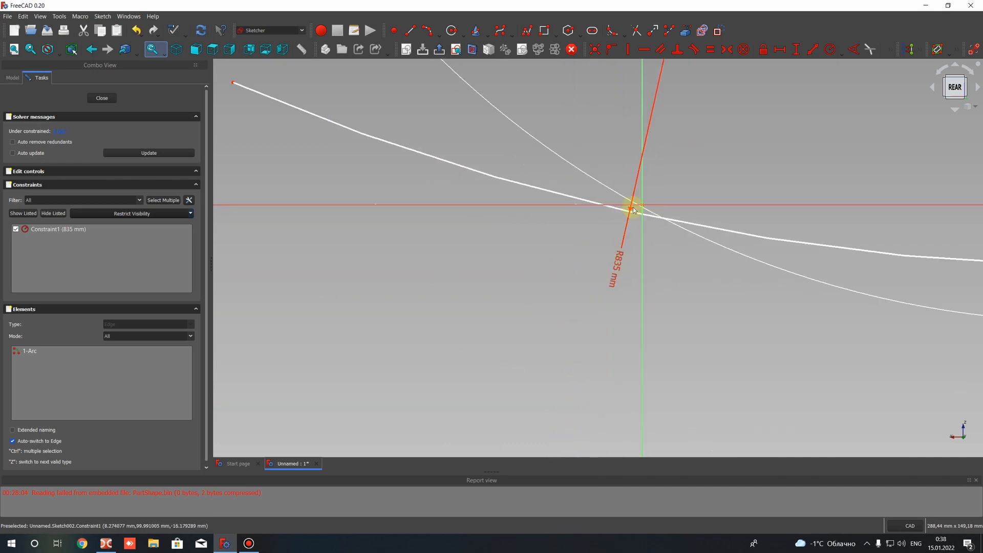
left_click_drag(646, 208, 646, 208)
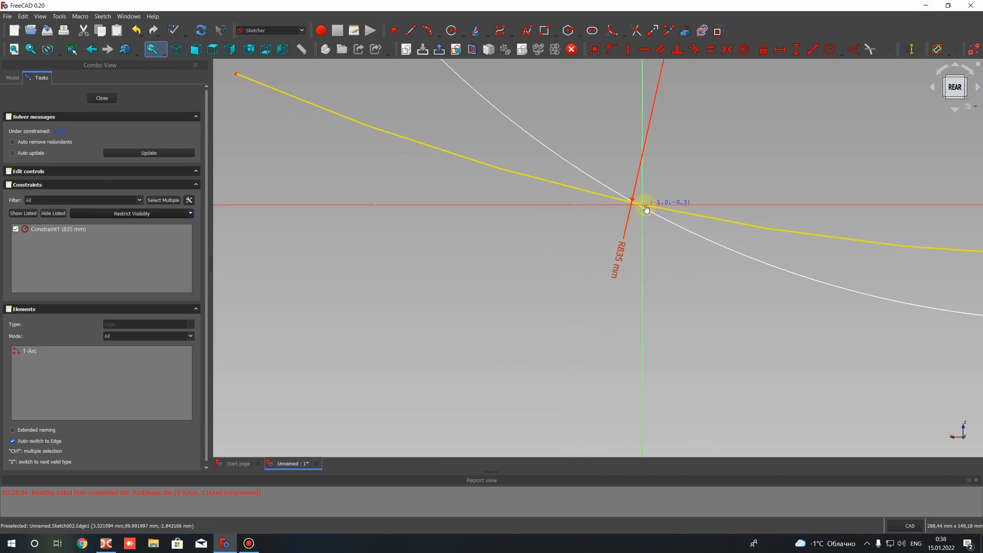
scroll(658, 213, "down", 5)
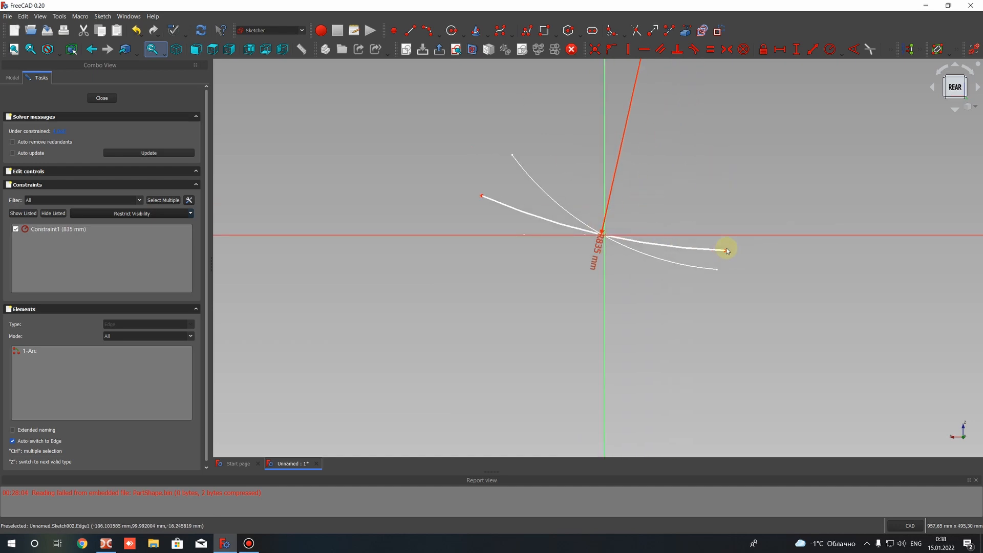
left_click_drag(727, 254, 727, 253)
left_click(101, 97)
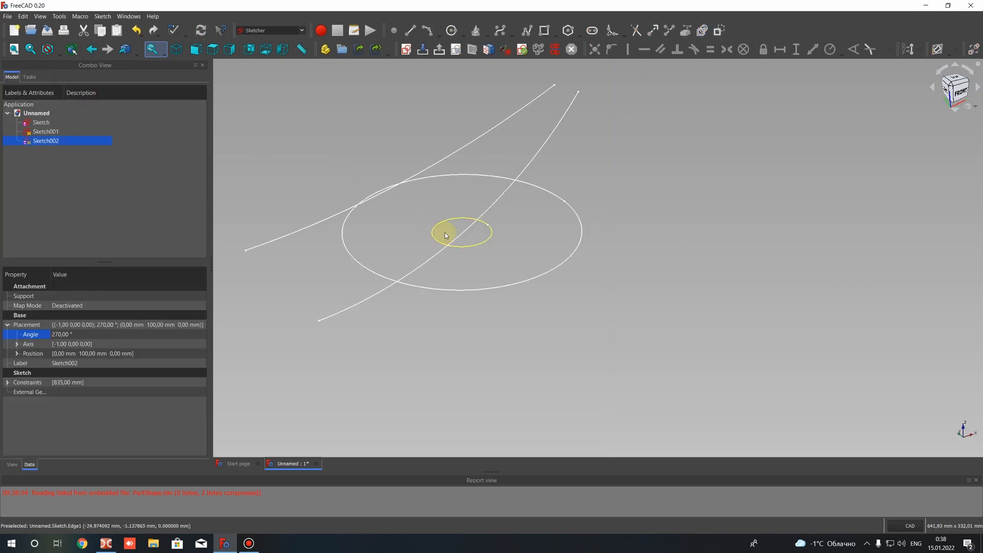
mouse_move(548, 250)
middle_mouse_down()
mouse_move(435, 261)
mouse_move(566, 292)
mouse_move(406, 322)
mouse_move(373, 138)
middle_mouse_up()
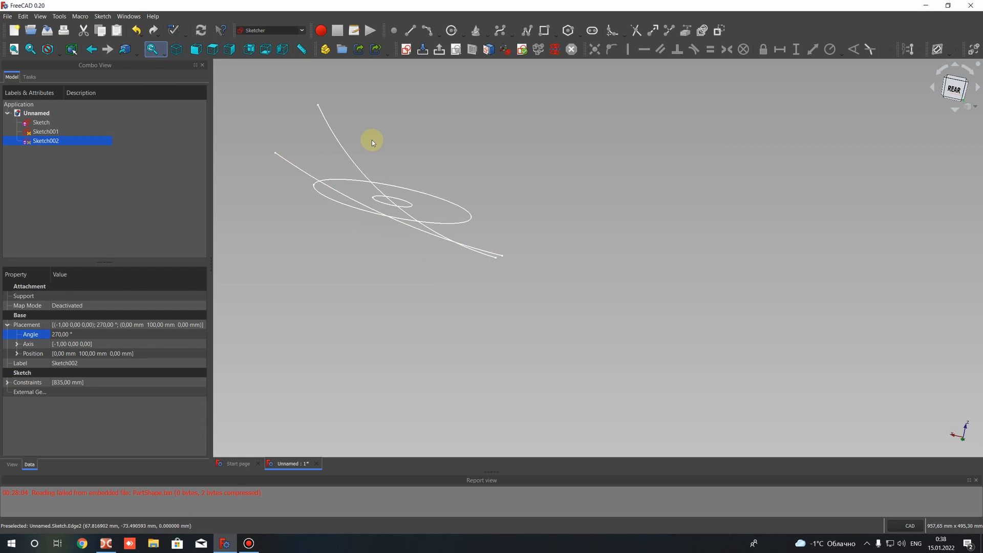
left_click(340, 147)
left_click(305, 175, "ctrl")
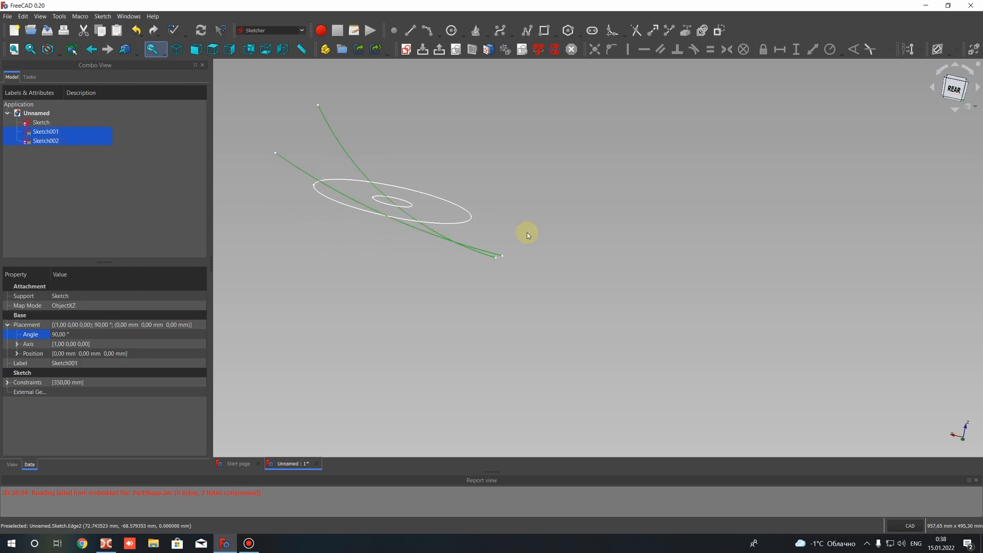
mouse_move(528, 235)
middle_mouse_down()
mouse_move(439, 253)
mouse_move(533, 160)
middle_mouse_up()
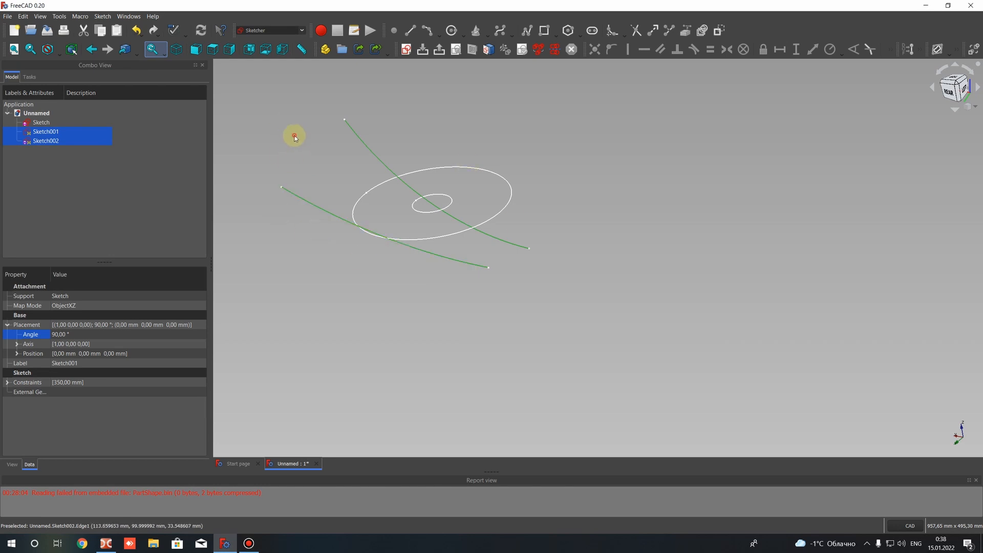
left_click(294, 137)
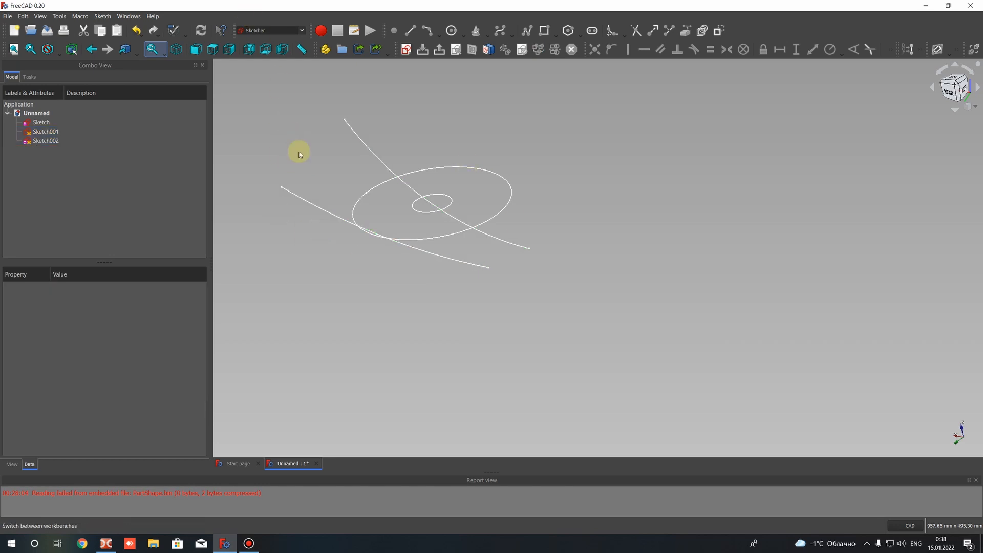
Switch to the Part workbench and create a ruled surface between the 350 mm and 835 mm arcs
left_click(266, 31)
left_click(248, 117)
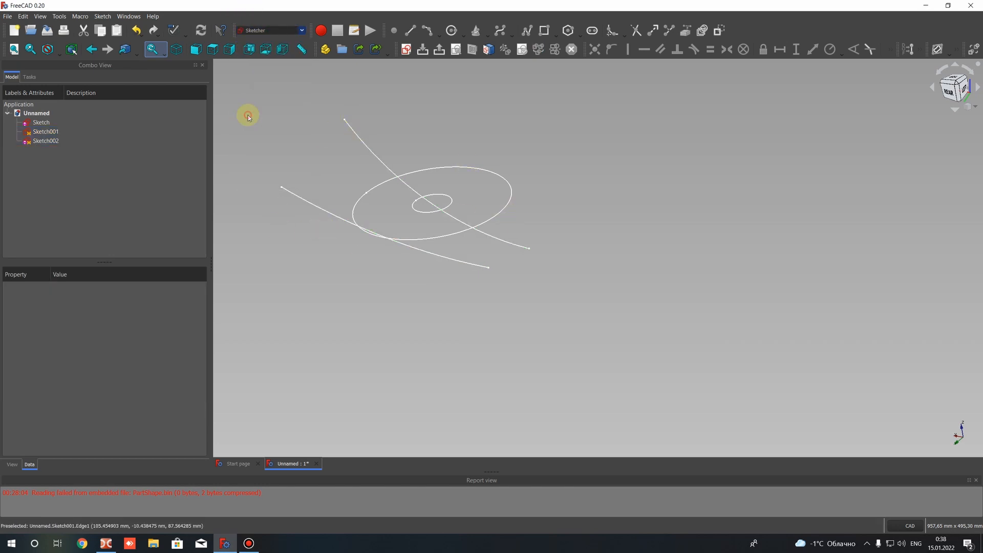
left_click(359, 138)
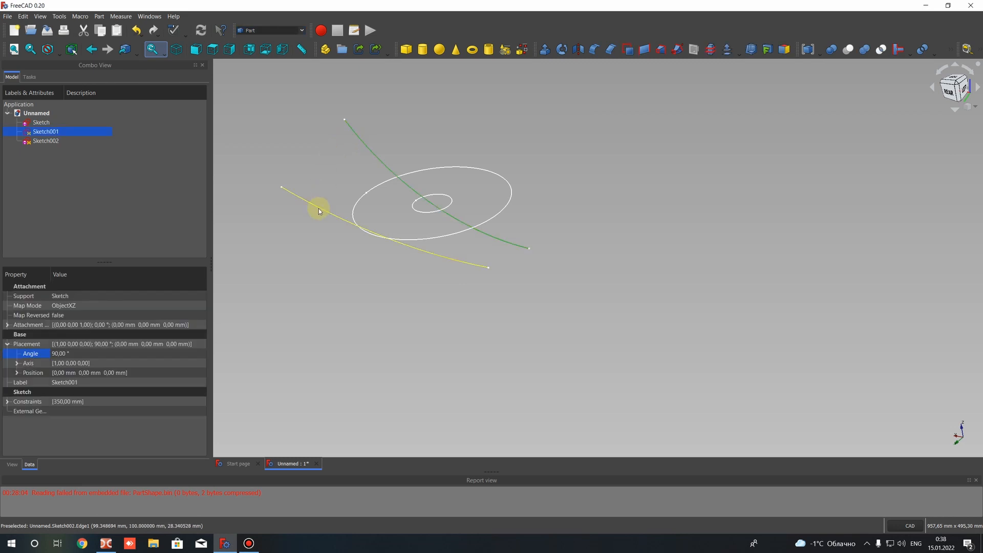
left_click(328, 162)
left_click(357, 135)
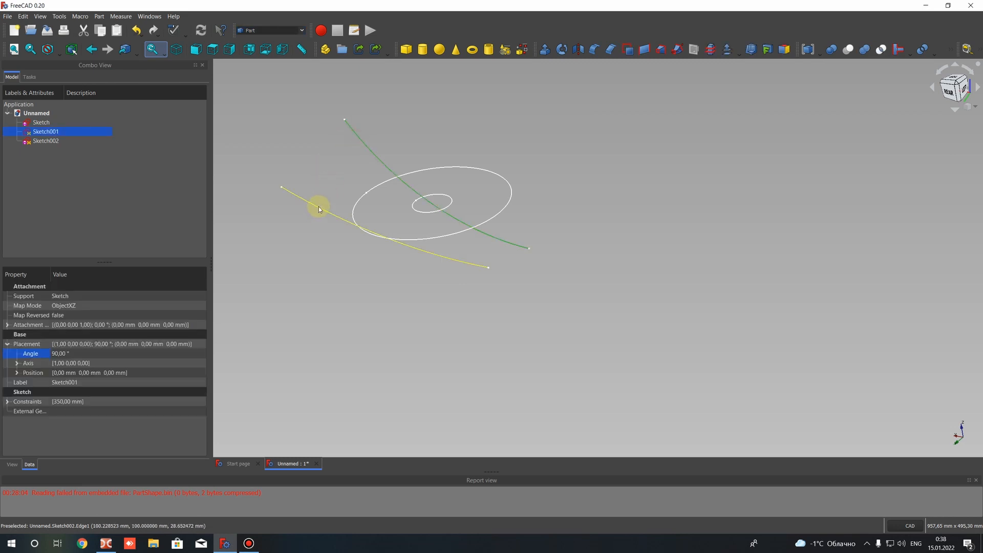
left_click(318, 207, "ctrl")
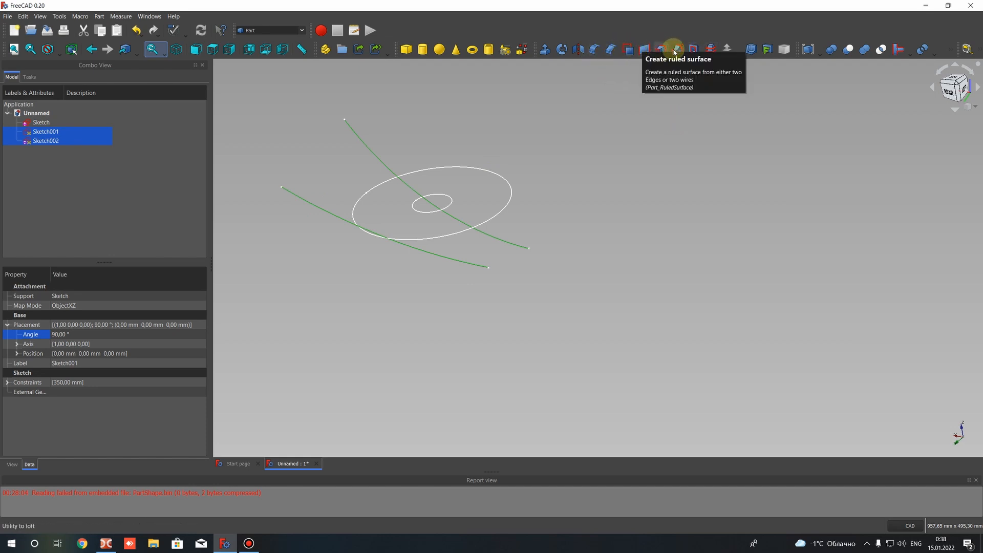
left_click(645, 50)
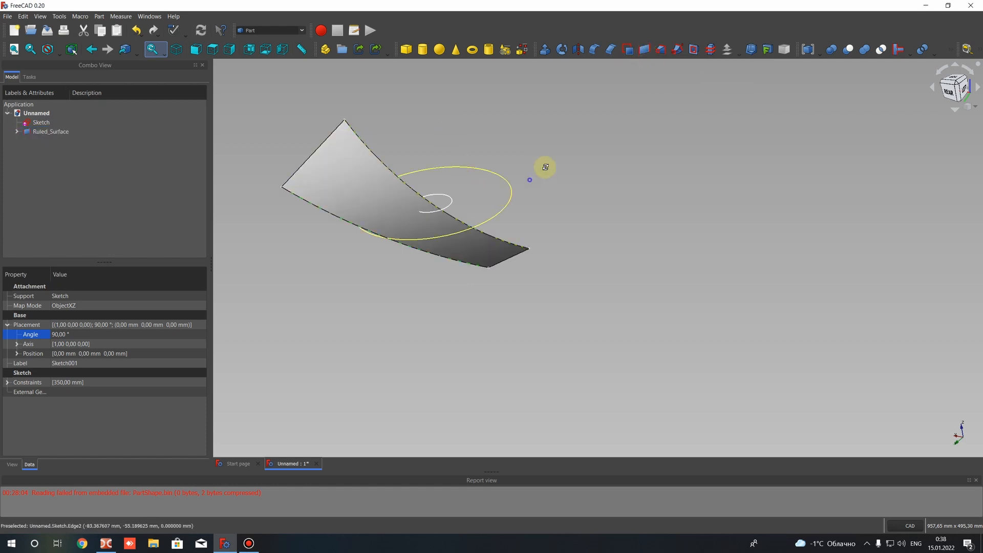
Hide the ruled surface so that only the circles and the two arcs are shown
mouse_move(544, 167)
middle_mouse_down()
mouse_move(600, 150)
mouse_move(509, 281)
mouse_move(536, 185)
mouse_move(323, 281)
mouse_move(696, 119)
mouse_move(544, 226)
mouse_move(434, 185)
middle_mouse_up()
left_click(52, 131)
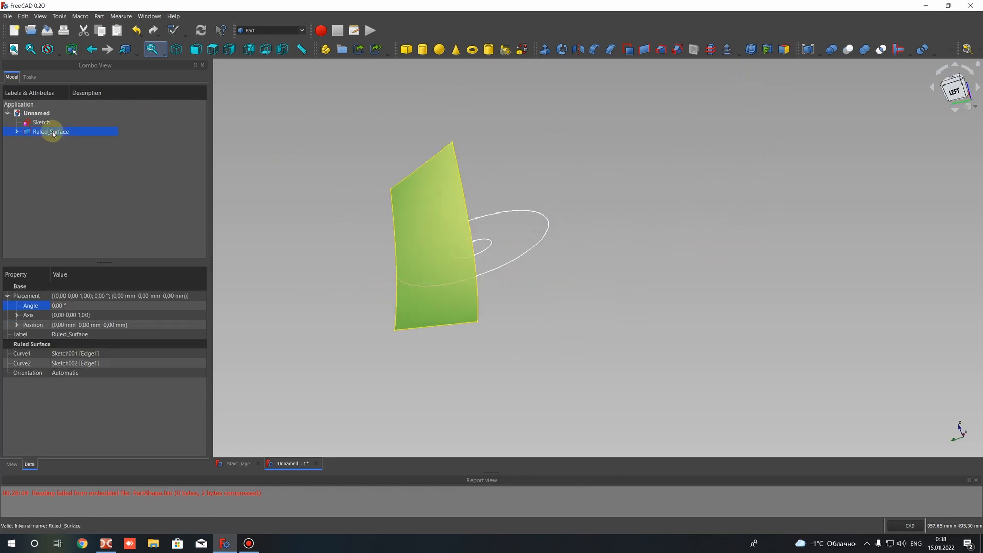
right_click(58, 137)
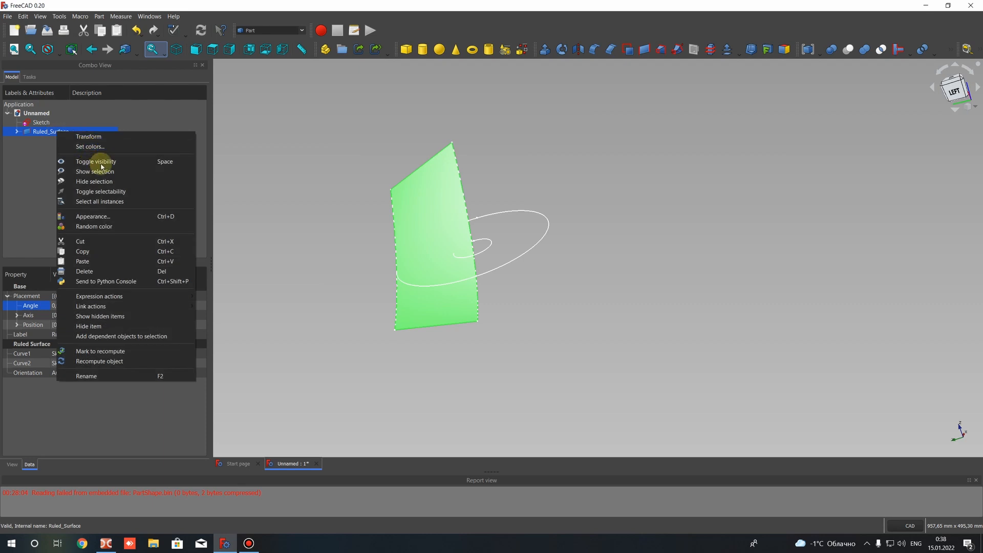
left_click(160, 163)
left_click(384, 205)
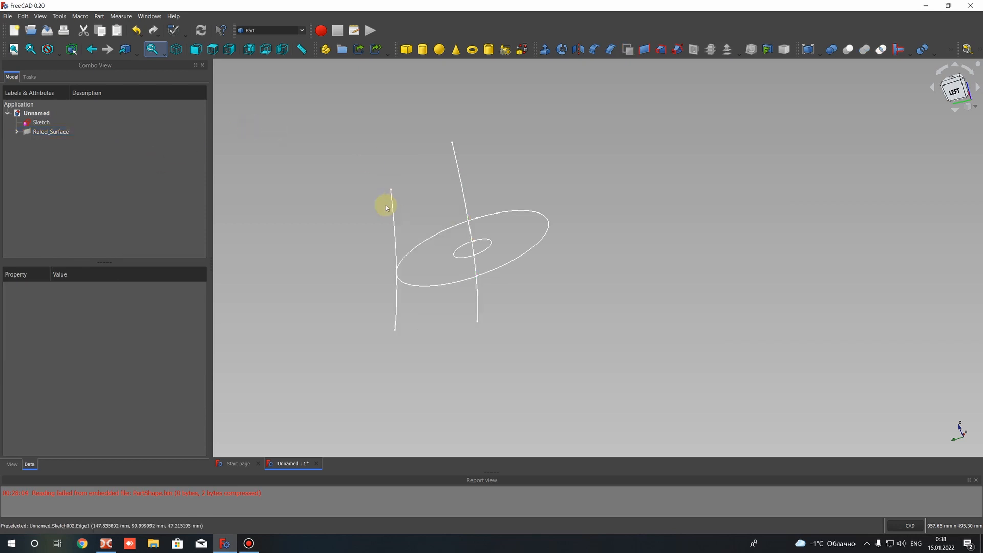
mouse_move(384, 204)
middle_mouse_down()
mouse_move(390, 246)
mouse_move(441, 244)
mouse_move(380, 263)
middle_mouse_up()
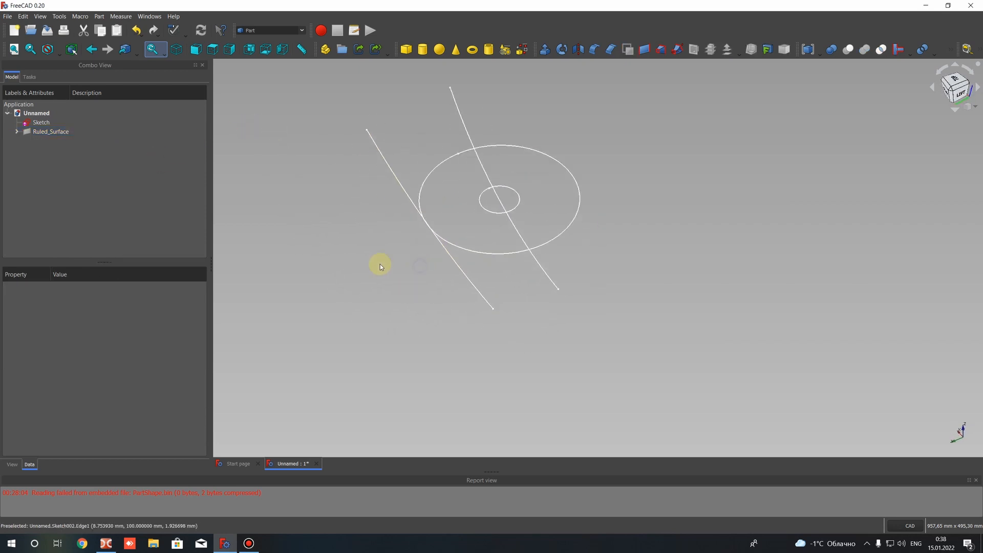
scroll(462, 148, "up", 4)
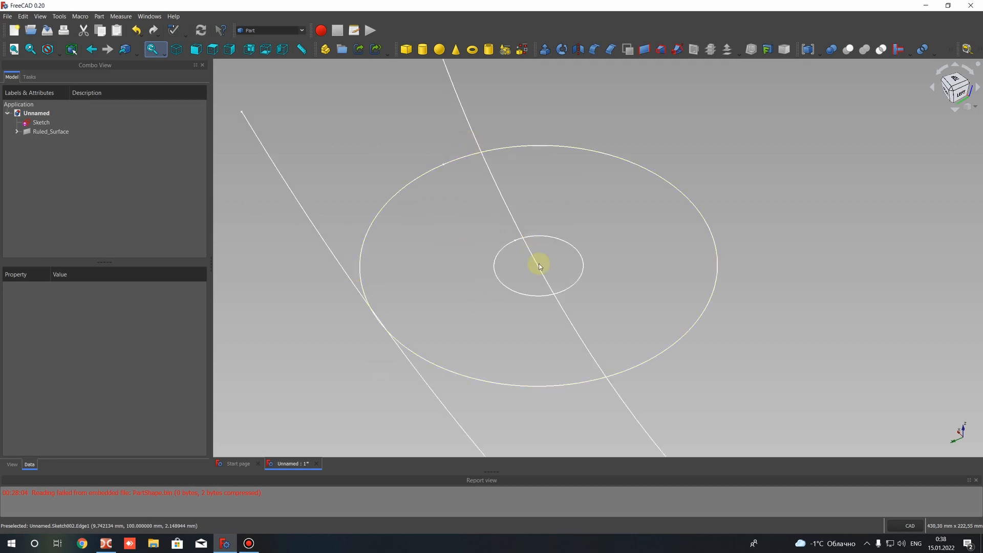
Switch to the Sketcher workbench and create a new sketch on the XY-Plane with an offset of 0 mm
left_click(261, 30)
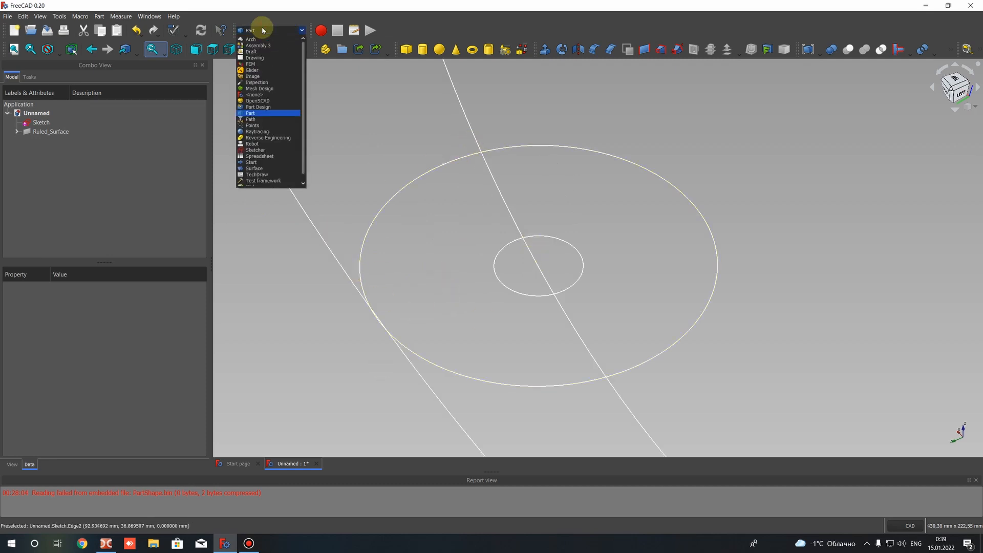
left_click(261, 151)
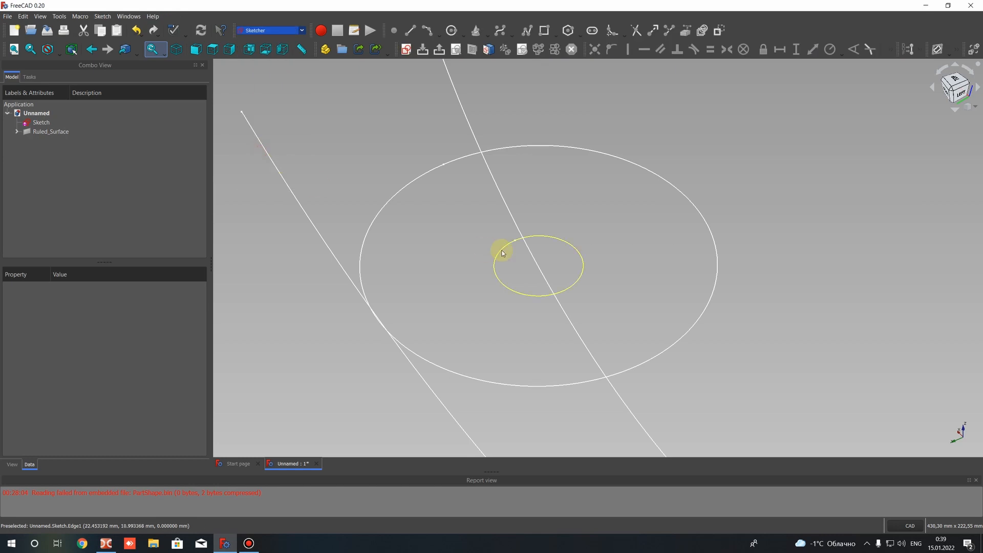
mouse_move(656, 230)
middle_mouse_down()
mouse_move(676, 255)
mouse_move(679, 229)
middle_mouse_up()
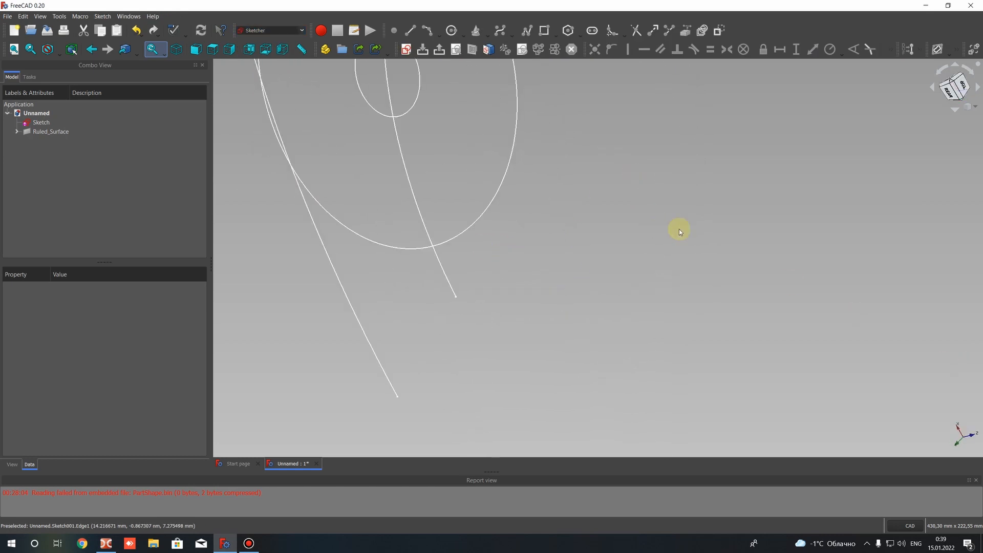
middle_click_drag(595, 180, 669, 332)
left_click(964, 85)
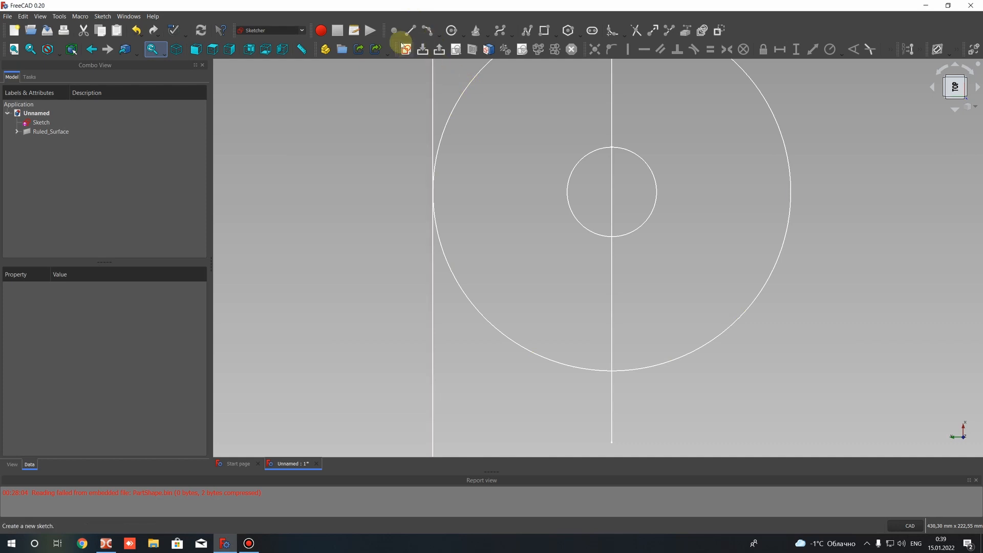
left_click(405, 49)
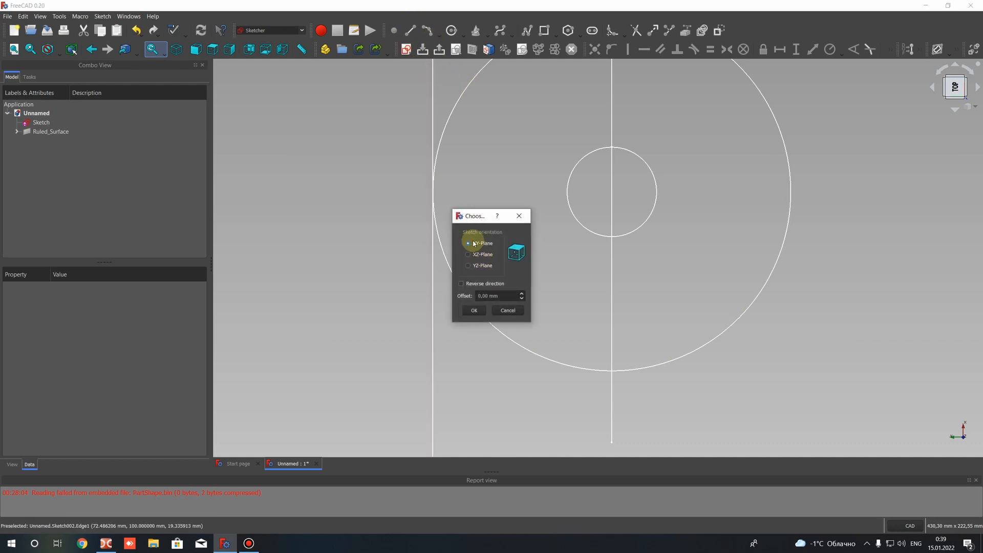
left_click(471, 309)
Draw an open blade-shaped B-spline with seven control points, starting and ending inside the inner circle and rising almost to the outer circle's upper edge
scroll(695, 214, "up", 2)
scroll(699, 180, "down", 2)
middle_click_drag(698, 180, 634, 255)
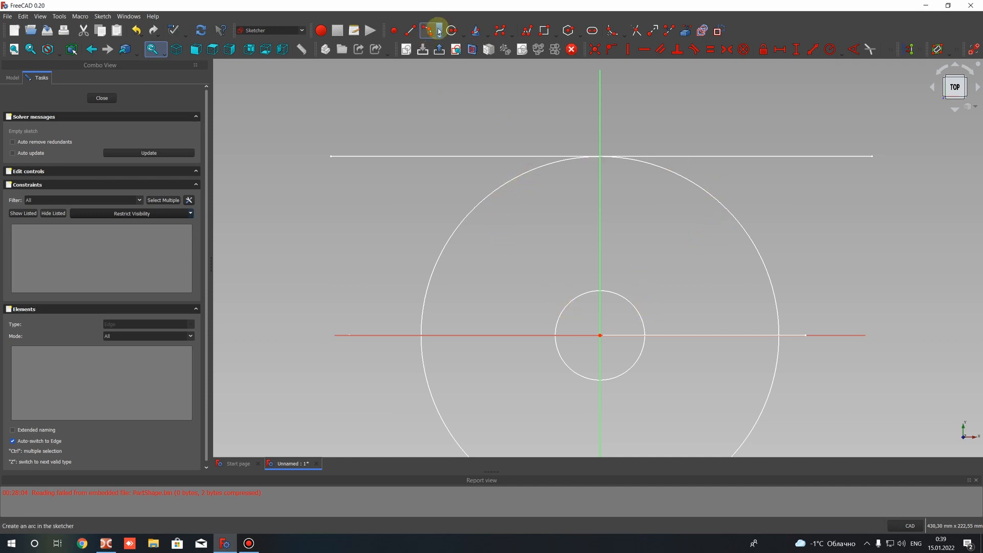
left_click(501, 31)
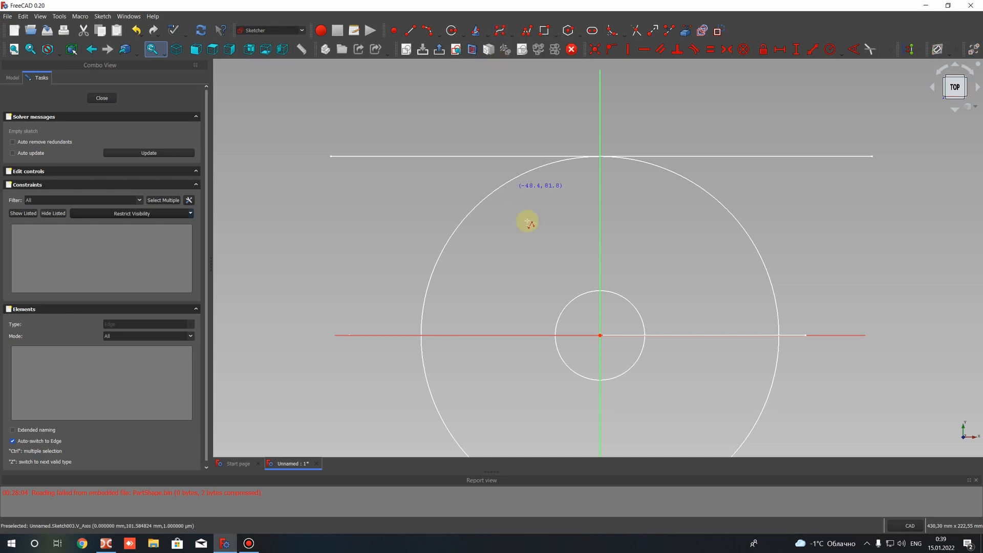
left_click(563, 326)
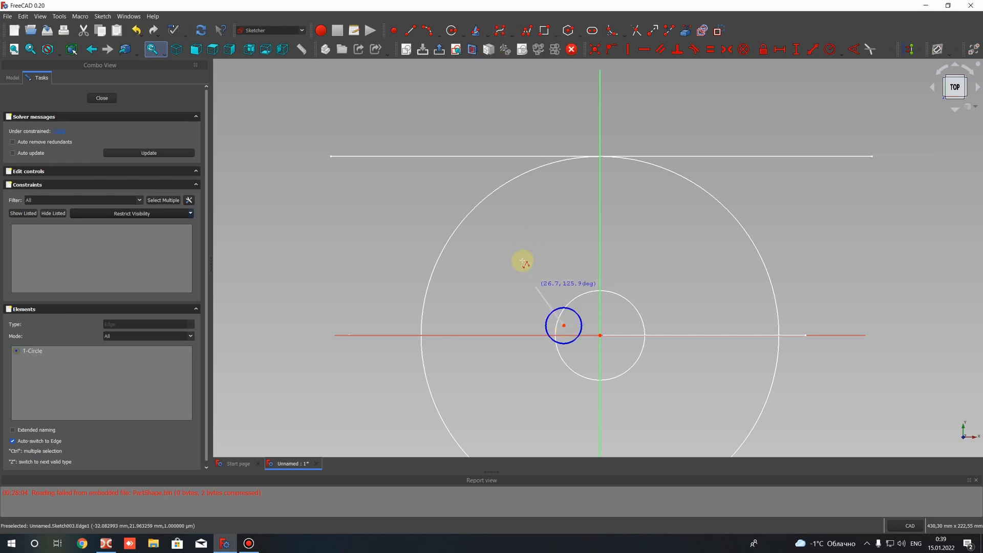
left_click(535, 285)
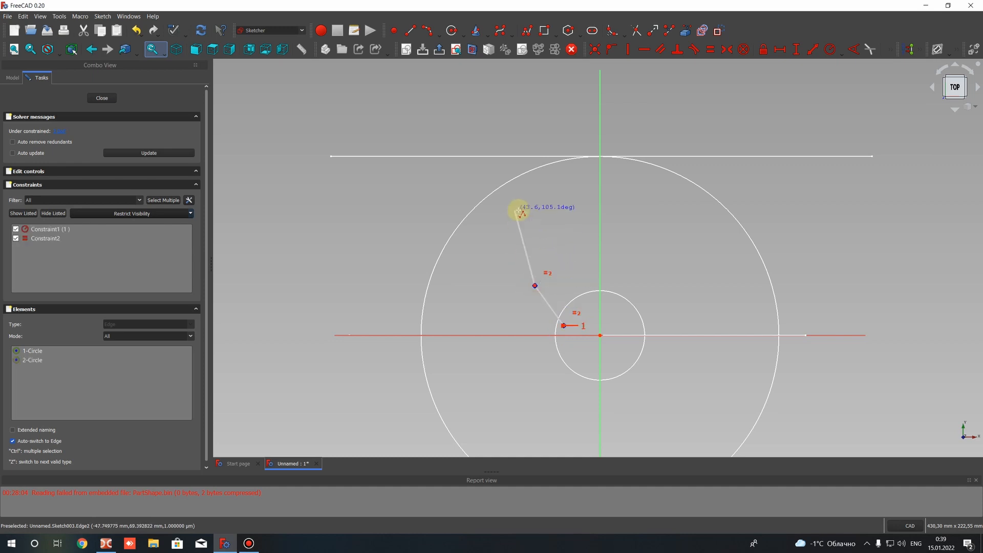
left_click(521, 224)
left_click(561, 165)
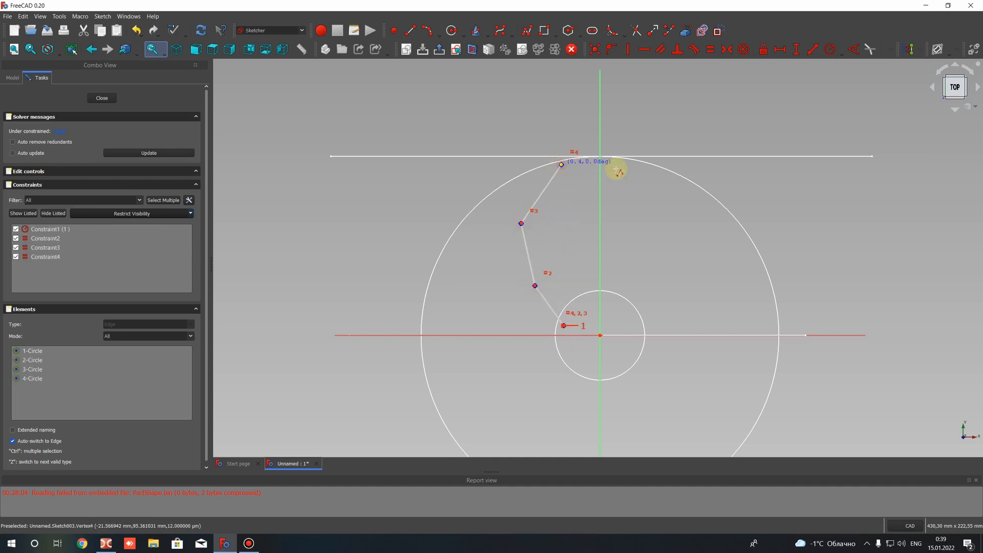
left_click(655, 171)
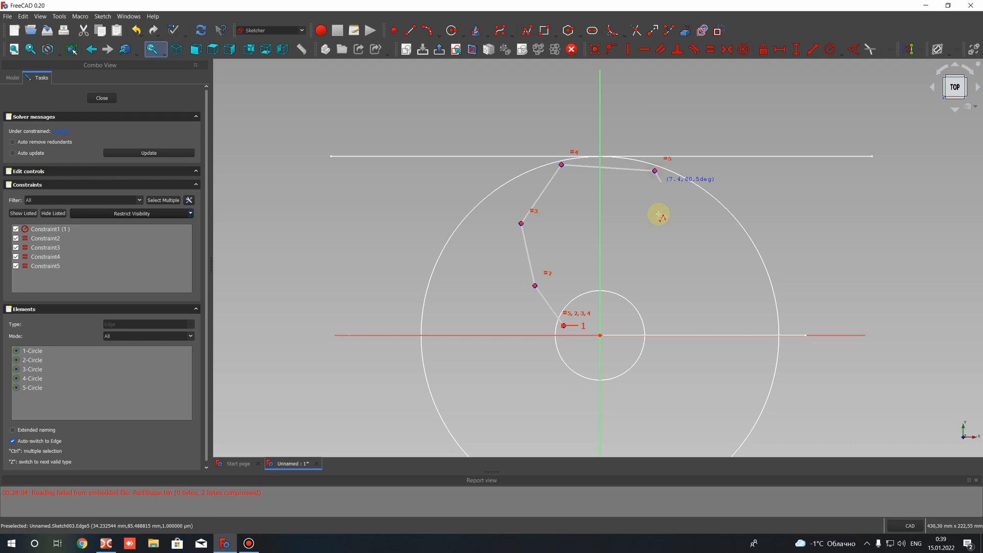
left_click(655, 243)
left_click(620, 317)
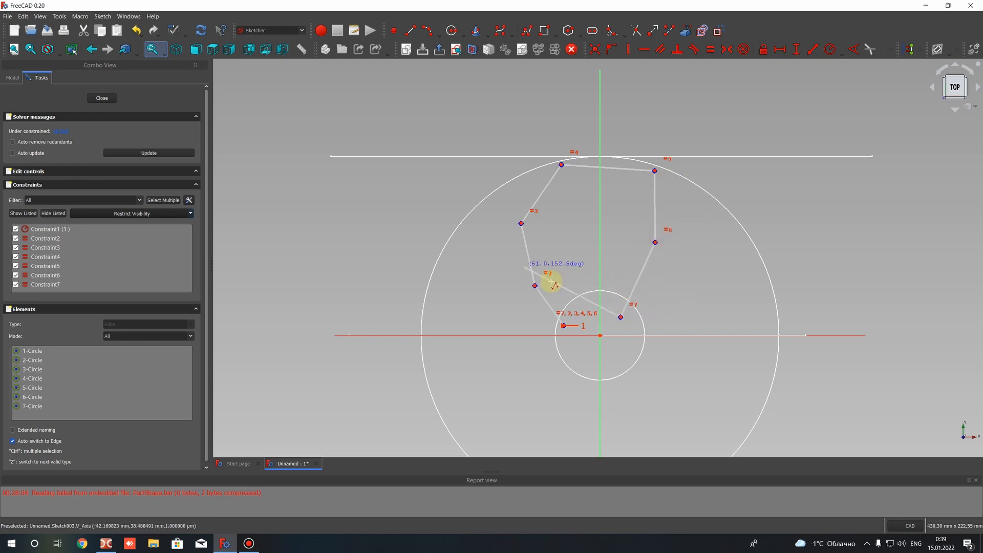
right_click(612, 326)
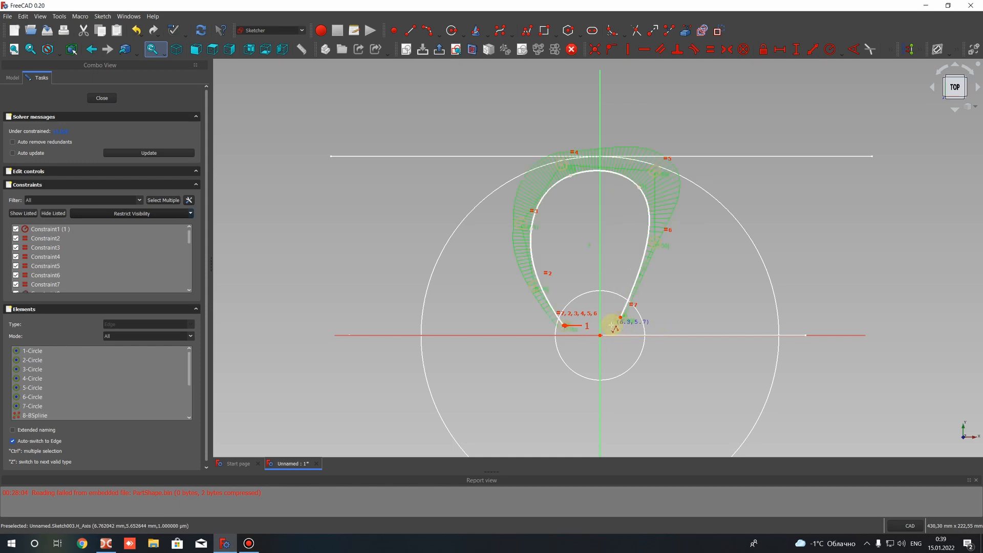
scroll(645, 281, "up", 2)
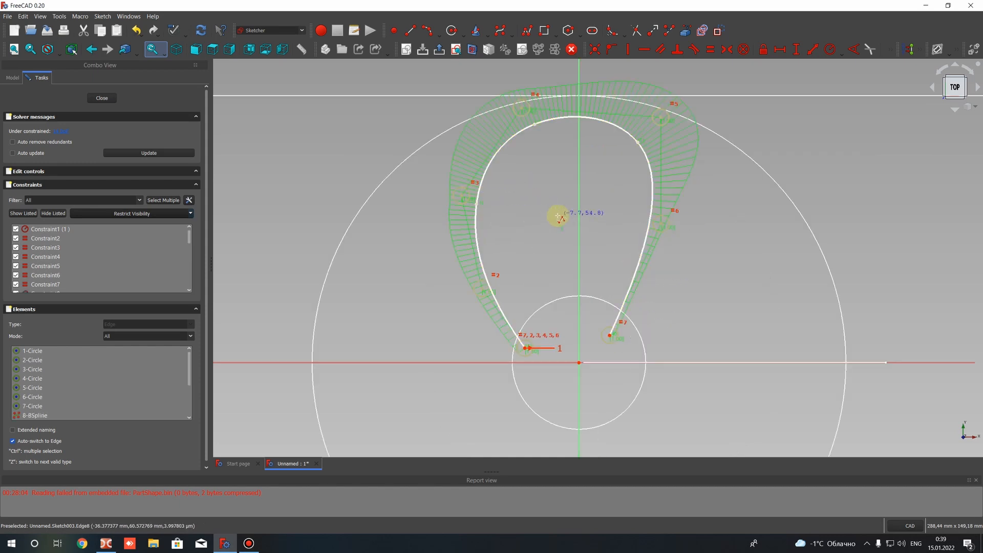
Move the B-spline's two left-side control points outward, placing the upper one on the outer circle, to widen the blade's left side
left_click_drag(462, 199, 456, 132)
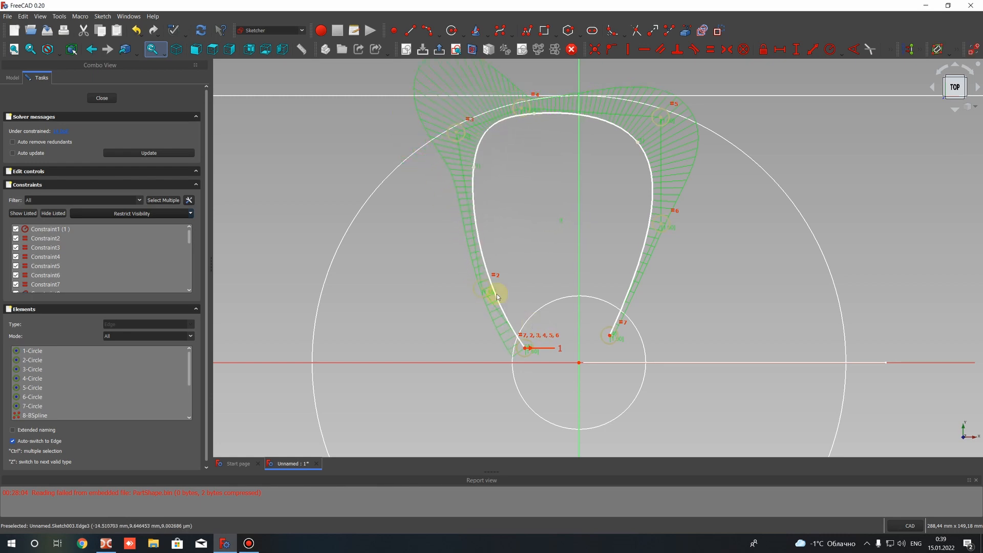
left_click_drag(484, 292, 461, 264)
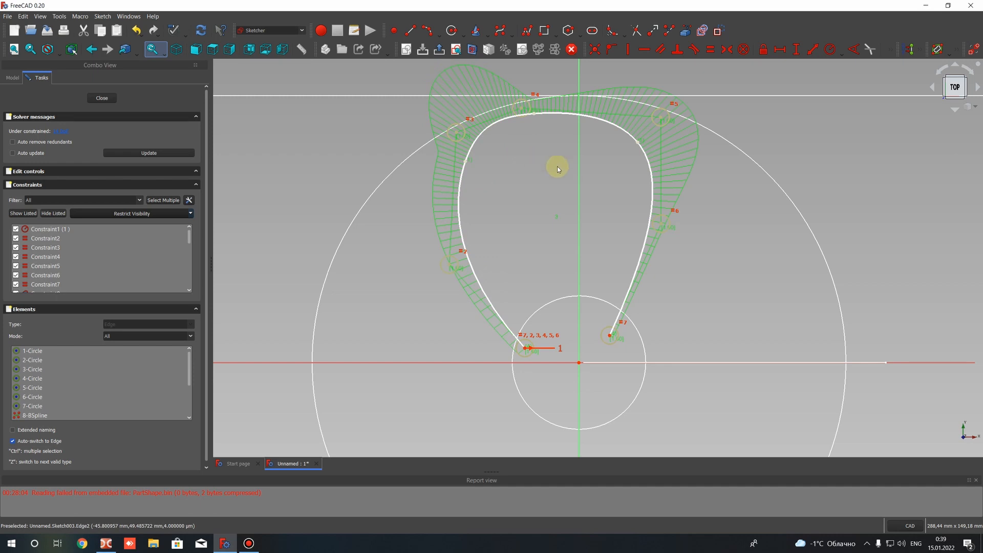
scroll(509, 232, "down", 2)
middle_click_drag(509, 232, 497, 256)
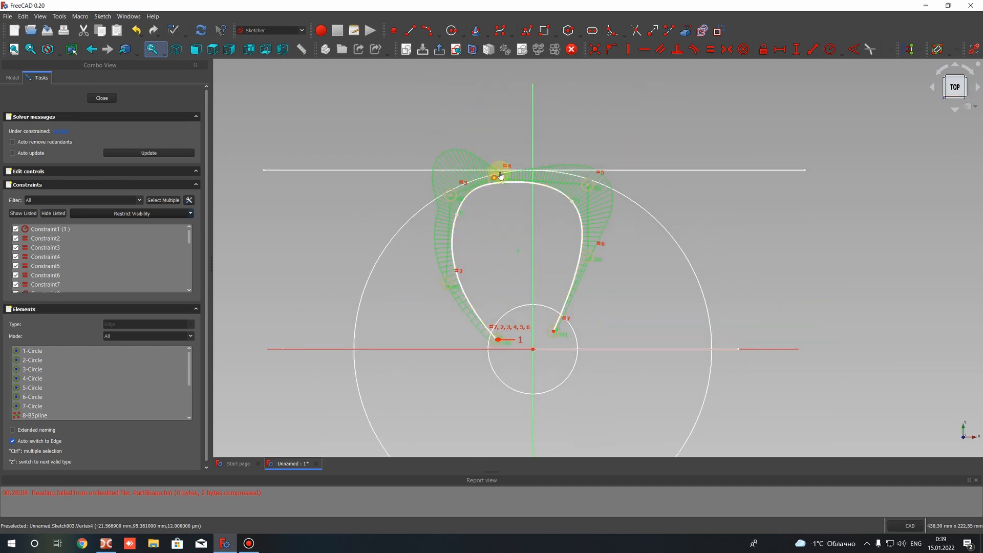
Reshape the B-spline's top and right side into a concave trailing edge with a tip pointing right, shifting its right end point outward
left_click_drag(501, 176, 633, 197)
left_click_drag(587, 256, 542, 259)
left_click_drag(552, 165, 543, 163)
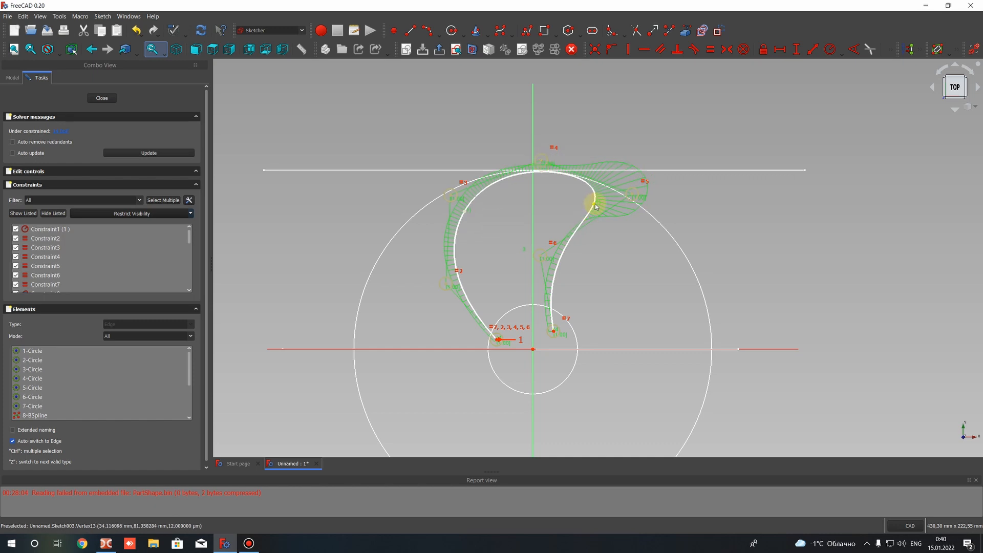
left_click_drag(634, 198, 615, 199)
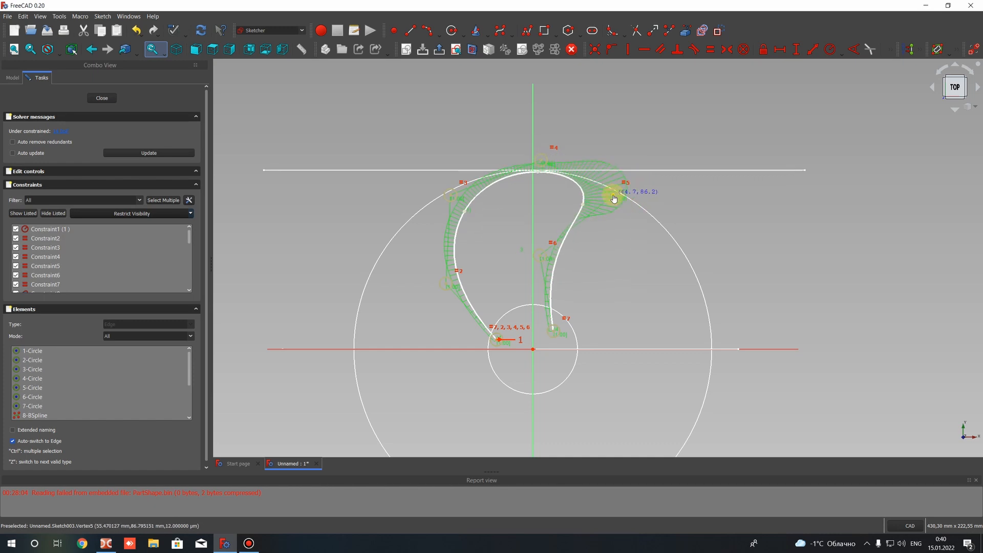
left_click_drag(560, 329, 570, 335)
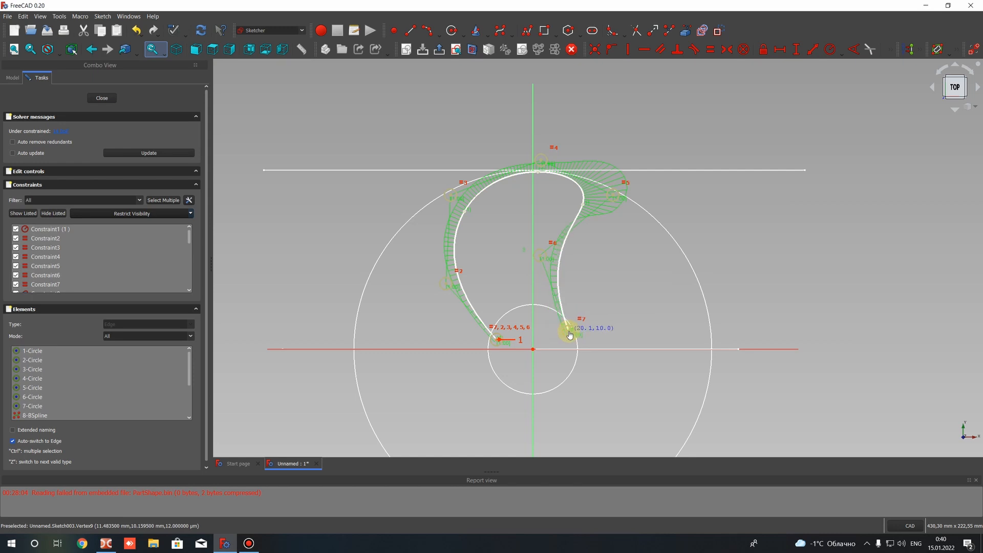
left_click_drag(539, 259, 562, 254)
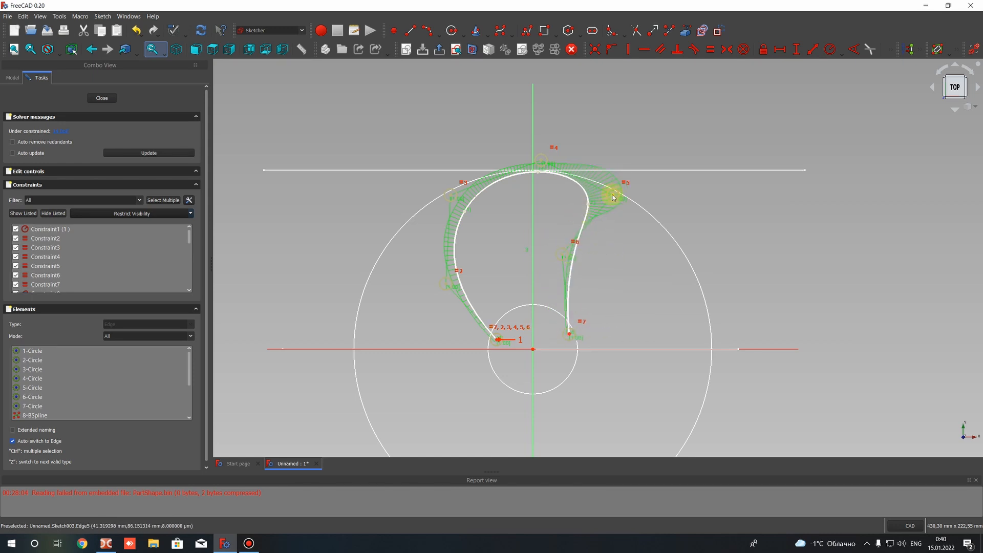
left_click_drag(614, 195, 664, 208)
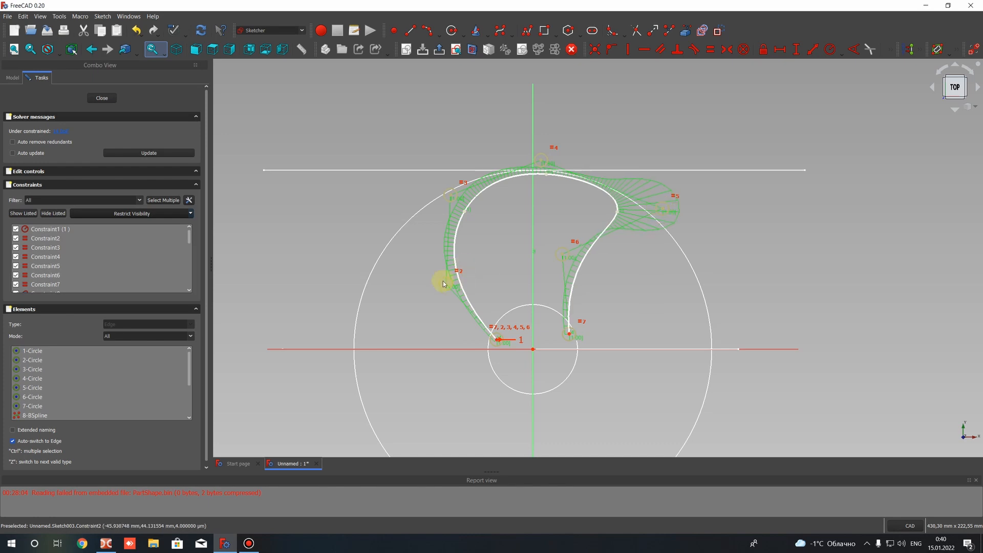
Fine-tune the upper-left and top control points so the blade's crest meets the outer circle's upper edge
mouse_move(452, 196)
left_mouse_down()
mouse_move(467, 194)
mouse_move(453, 195)
left_mouse_up()
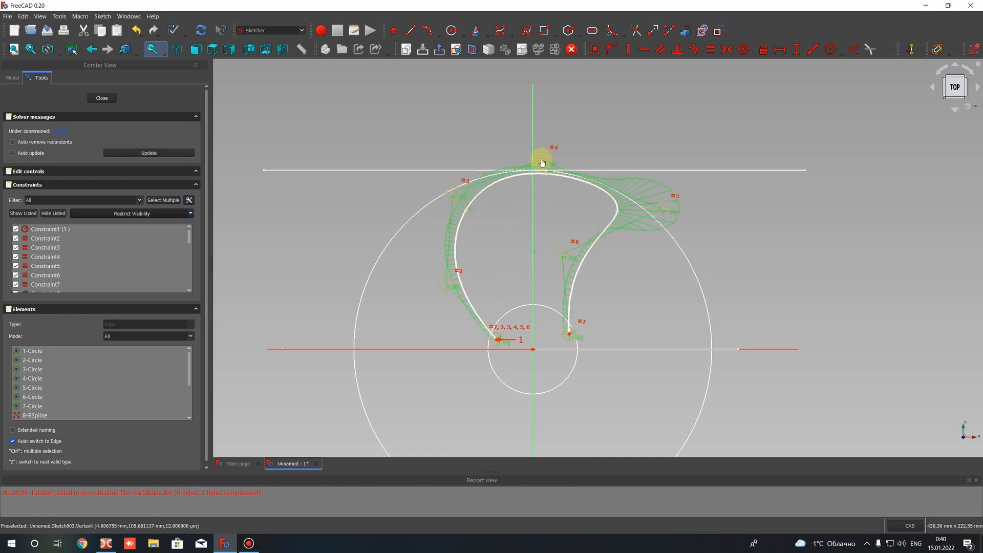
scroll(570, 195, "up", 6)
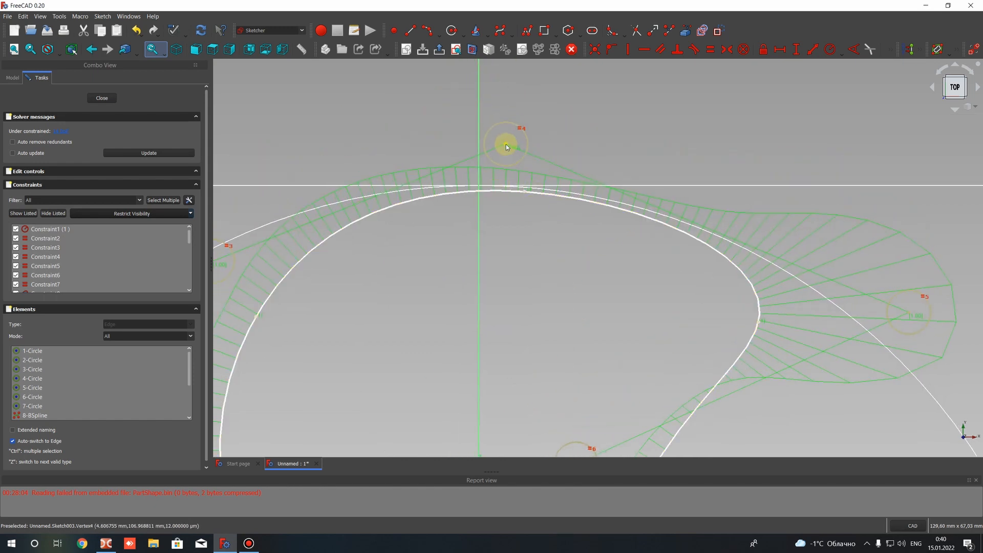
left_click_drag(506, 144, 507, 143)
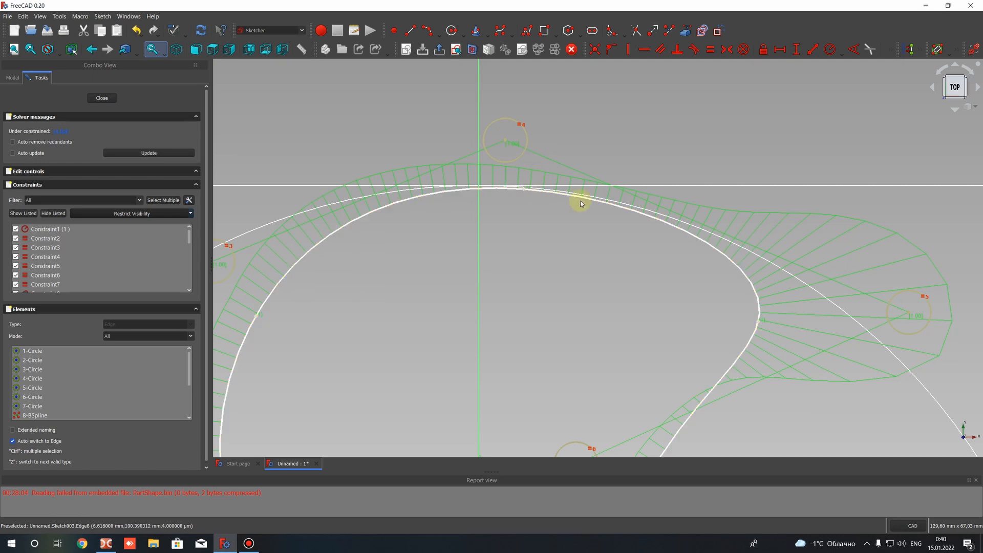
scroll(630, 161, "down", 4)
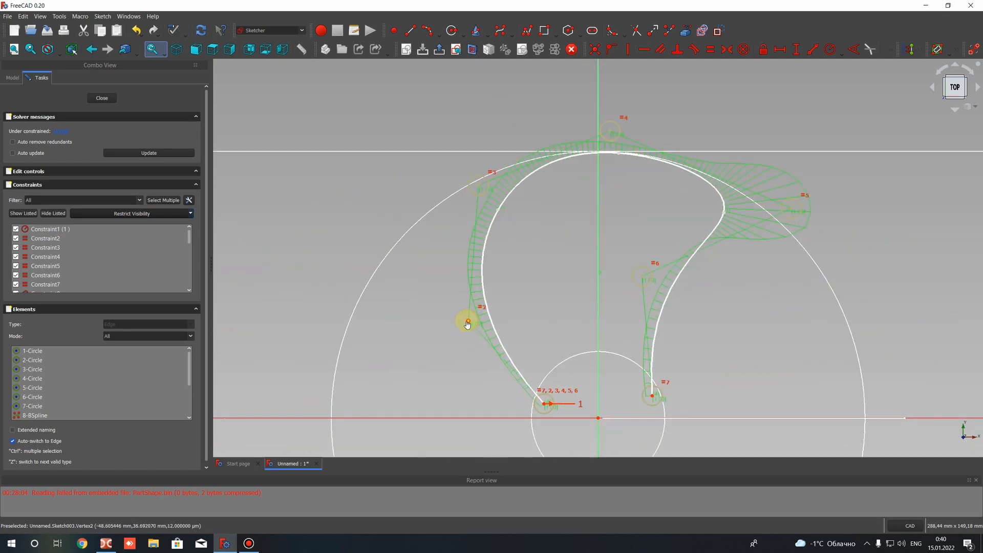
Narrow the blade outline by moving its left control points inward, deepening the concave right side and pulling the tip slightly in
mouse_move(469, 321)
left_mouse_down()
mouse_move(442, 322)
mouse_move(449, 310)
mouse_move(445, 321)
mouse_move(456, 326)
left_mouse_up()
left_click_drag(643, 277, 622, 272)
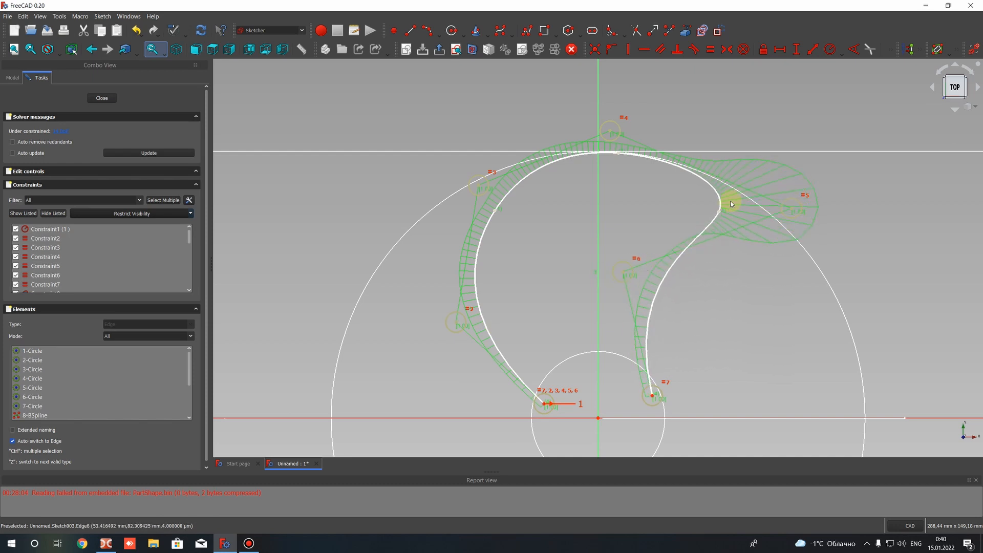
left_click_drag(792, 209, 785, 205)
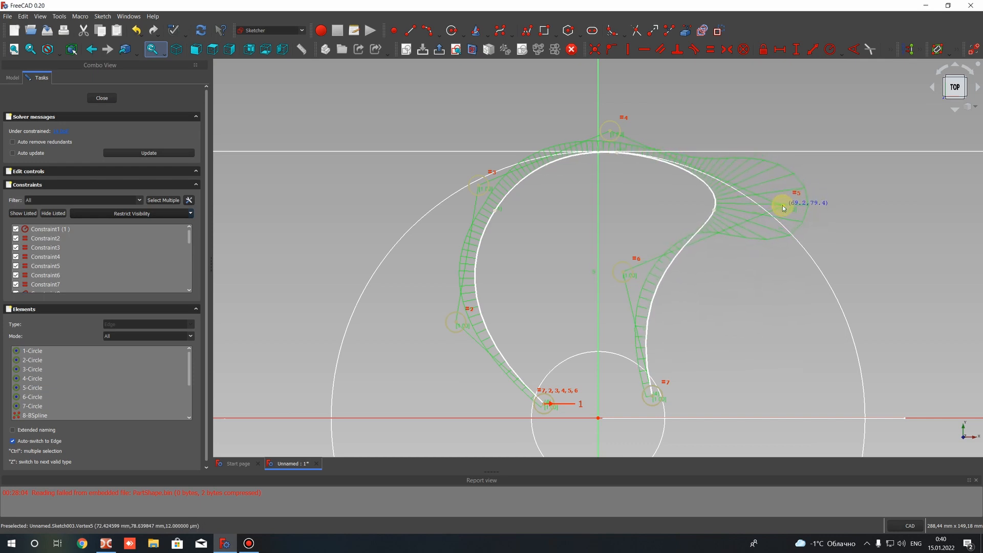
left_click_drag(609, 131, 613, 132)
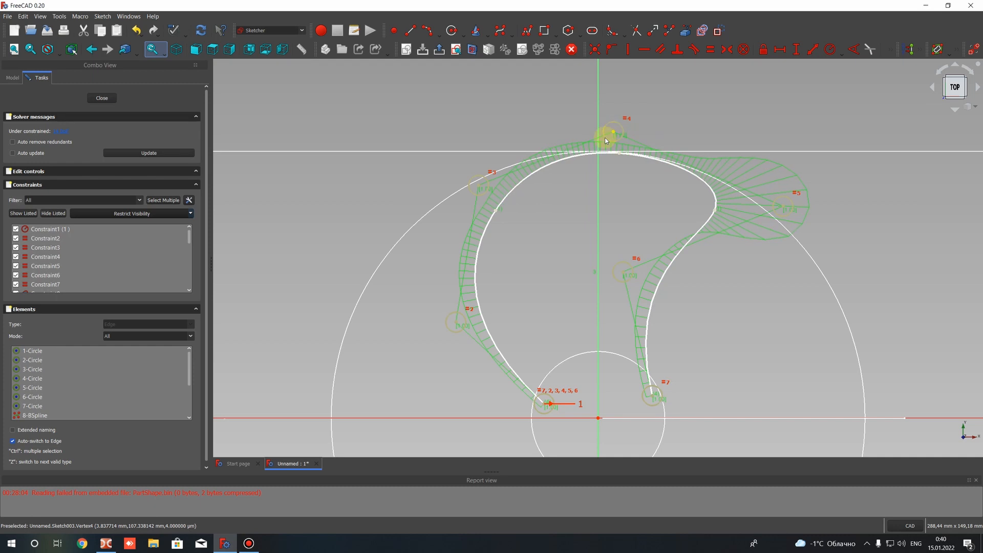
mouse_move(480, 188)
left_mouse_down()
mouse_move(509, 189)
mouse_move(497, 187)
left_mouse_up()
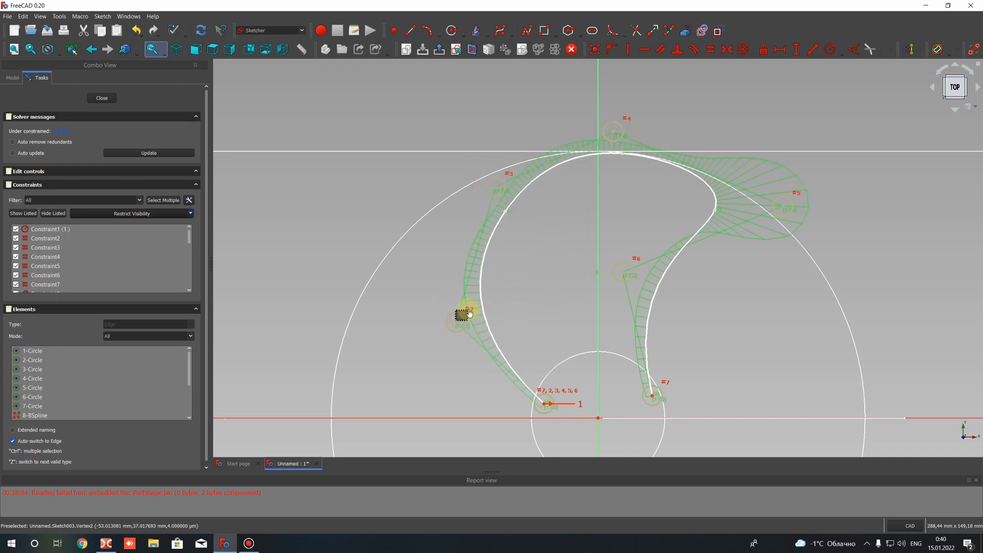
left_click_drag(454, 322, 488, 308)
left_click_drag(623, 276, 618, 277)
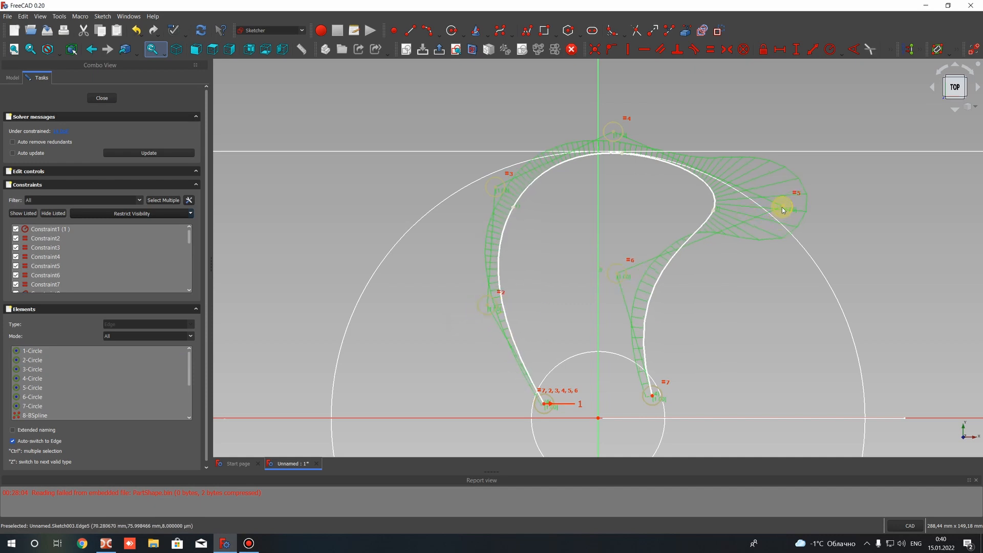
mouse_move(781, 209)
left_mouse_down()
mouse_move(766, 203)
mouse_move(808, 213)
mouse_move(743, 205)
mouse_move(780, 200)
mouse_move(779, 210)
left_mouse_up()
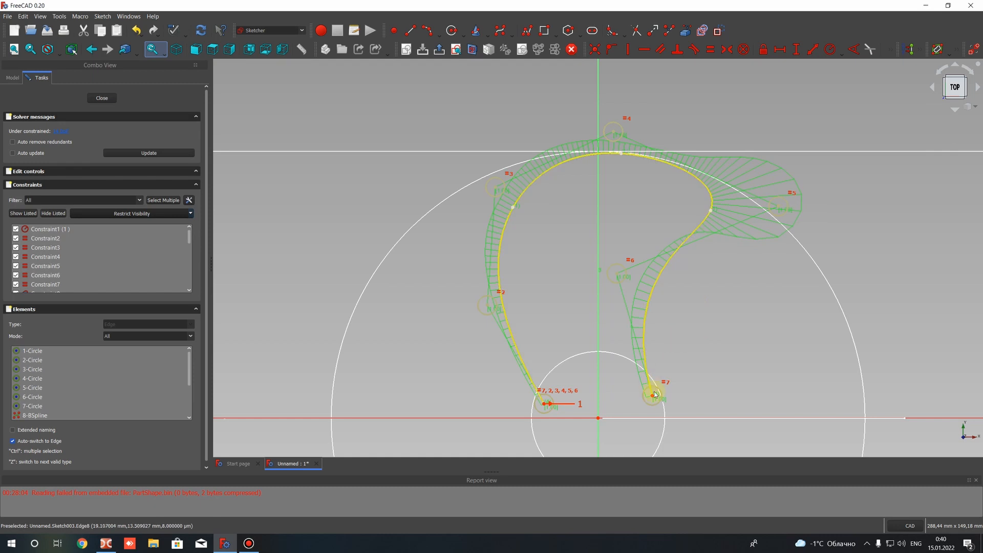
Move both B-spline end points closer together inside the inner circle and nudge the lower-left control point to smooth the curve
mouse_move(652, 395)
left_mouse_down()
mouse_move(631, 384)
mouse_move(654, 399)
mouse_move(643, 388)
left_mouse_up()
left_click_drag(545, 397, 564, 385)
left_click_drag(644, 389, 644, 387)
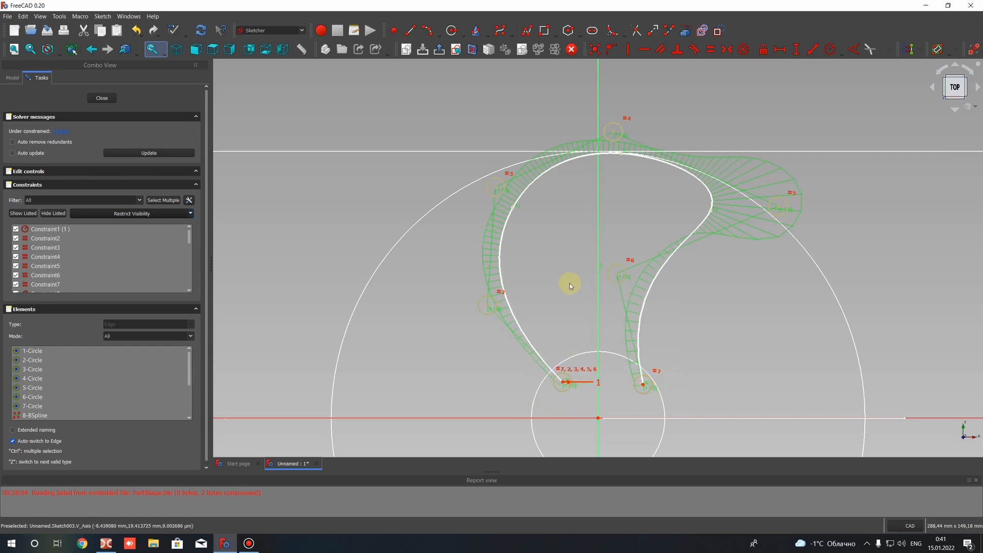
scroll(569, 286, "down", 3)
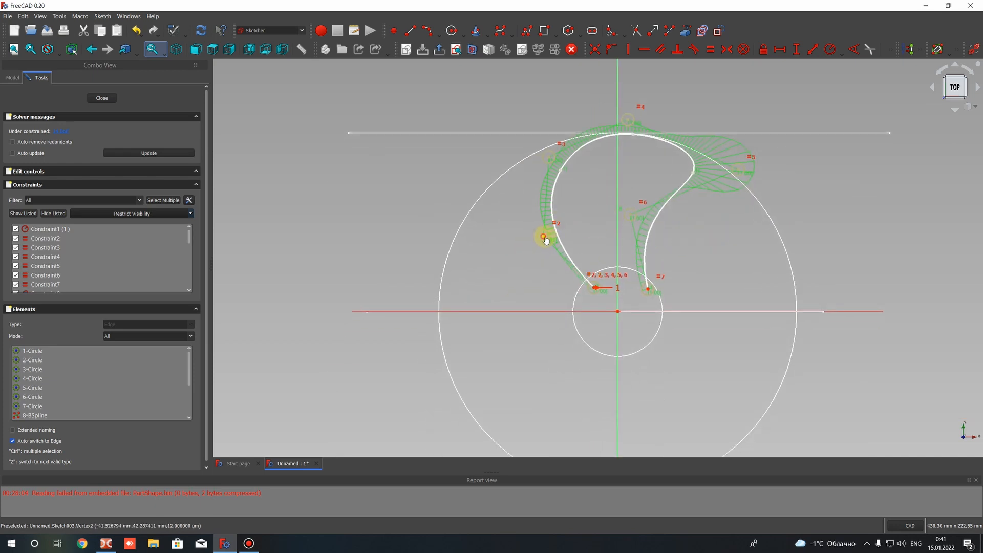
mouse_move(545, 239)
left_mouse_down()
mouse_move(532, 245)
mouse_move(556, 231)
mouse_move(546, 235)
left_mouse_up()
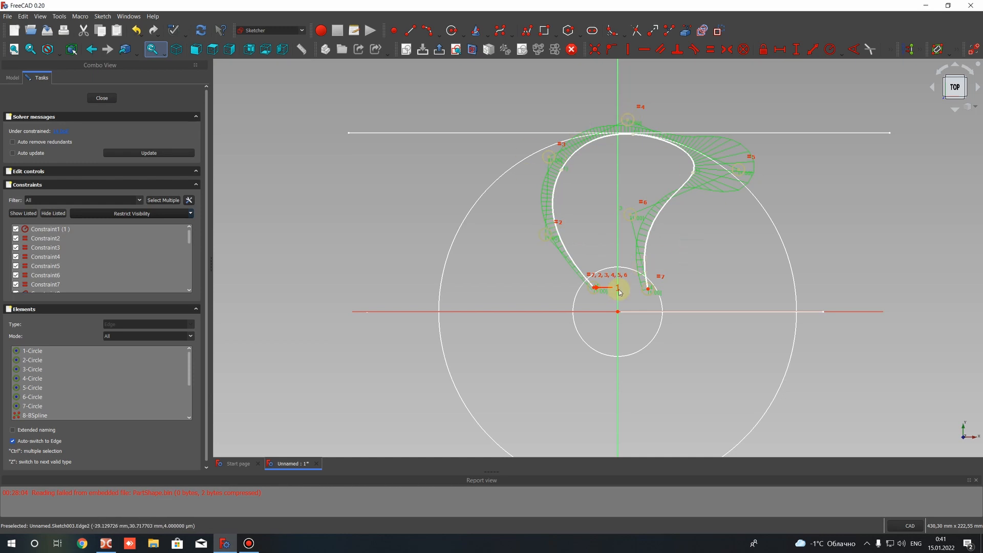
Close the blade outline with a straight line between the B-spline's two end points inside the inner circle
scroll(586, 271, "up", 2)
scroll(576, 253, "up", 4)
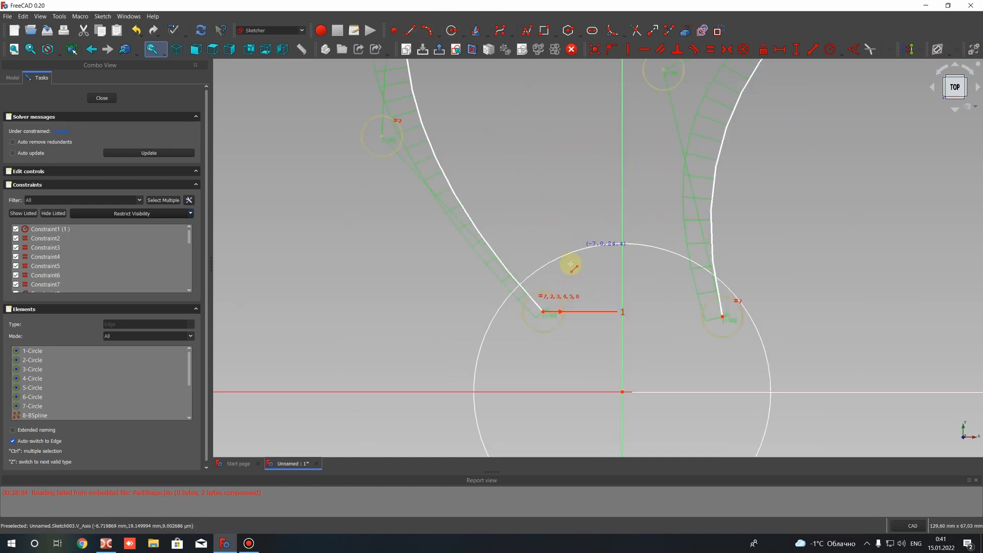
left_click(546, 316)
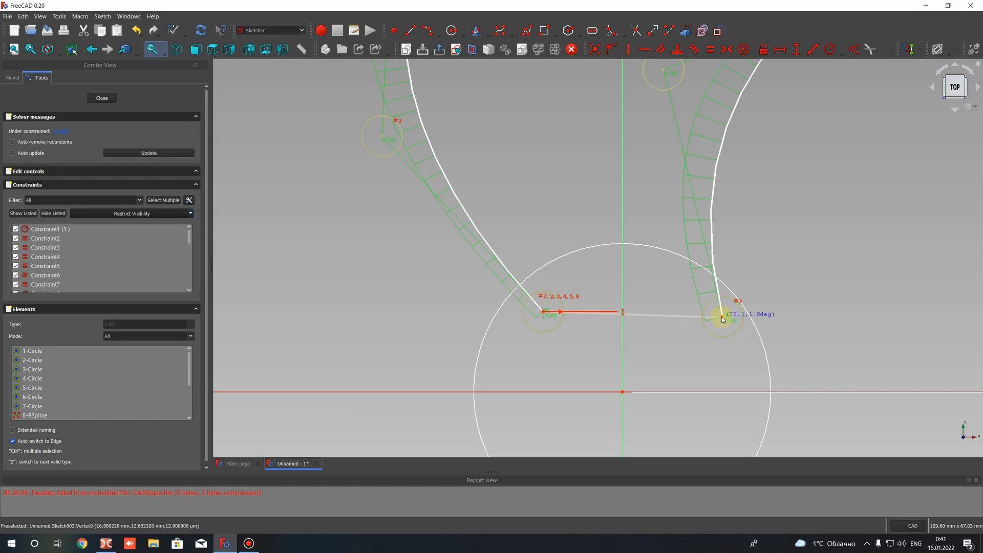
left_click(722, 316)
scroll(625, 318, "down", 2)
scroll(623, 316, "down", 4)
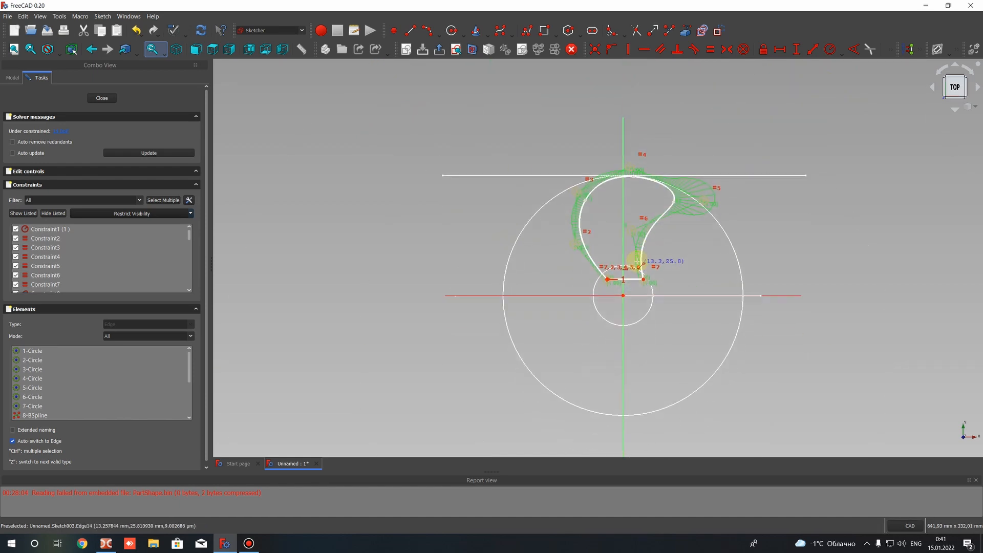
scroll(621, 106, "up", 7)
scroll(627, 169, "down", 8)
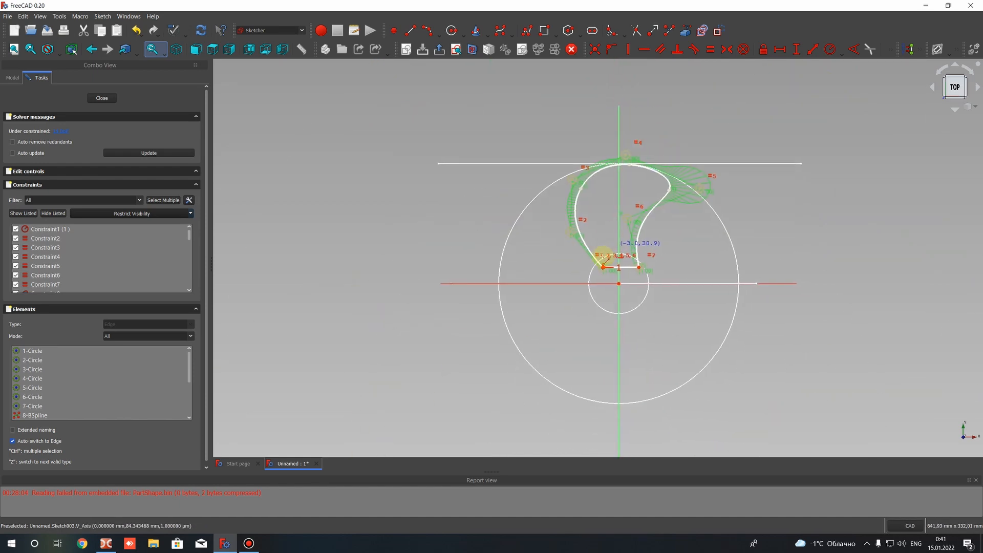
Draw a large circle of about 244 mm radius centred on the origin around the blade outline, and close the sketch
left_click(450, 31)
left_click(611, 292)
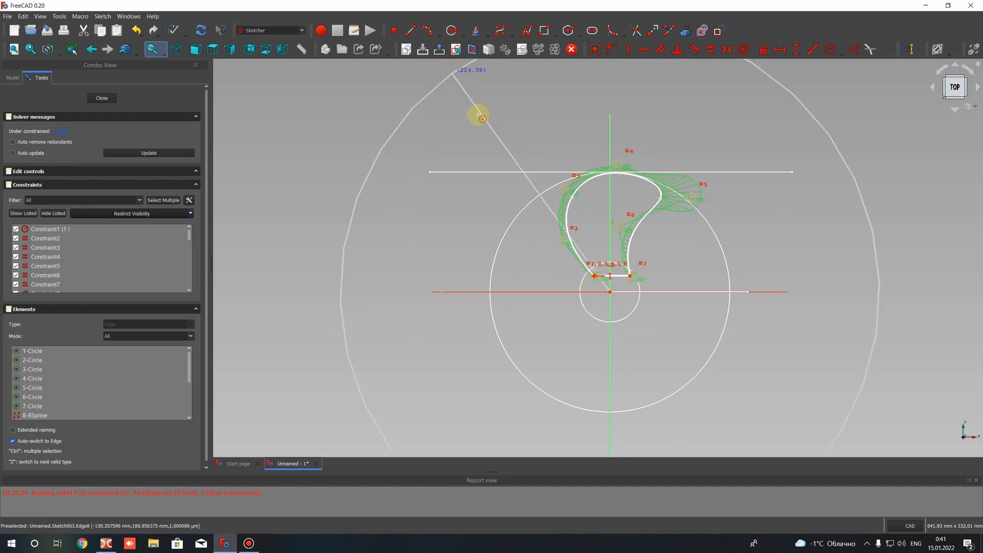
scroll(479, 113, "up", 4)
scroll(484, 102, "down", 8)
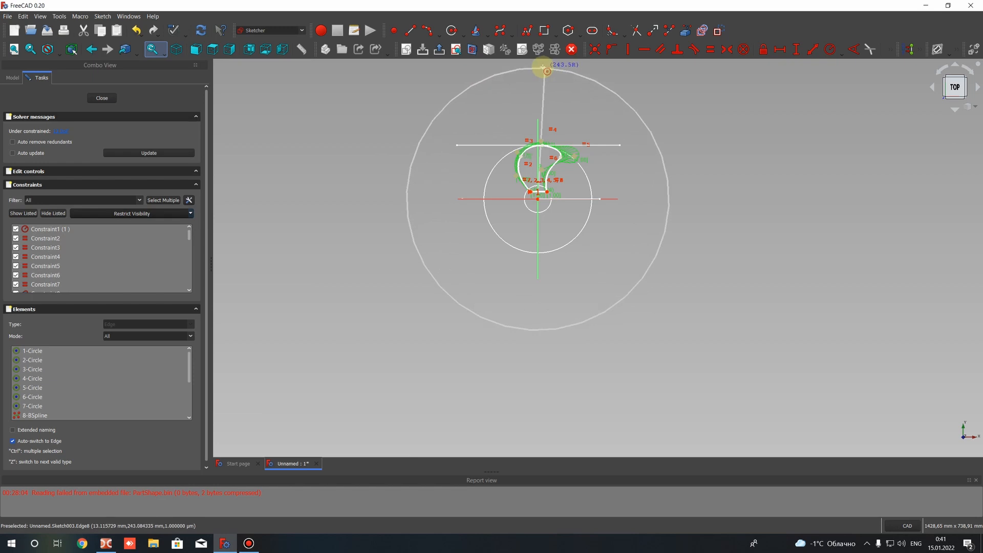
left_click(538, 67)
scroll(523, 163, "down", 2)
mouse_move(520, 162)
middle_mouse_down()
mouse_move(576, 244)
mouse_move(556, 219)
middle_mouse_up()
left_click(98, 99)
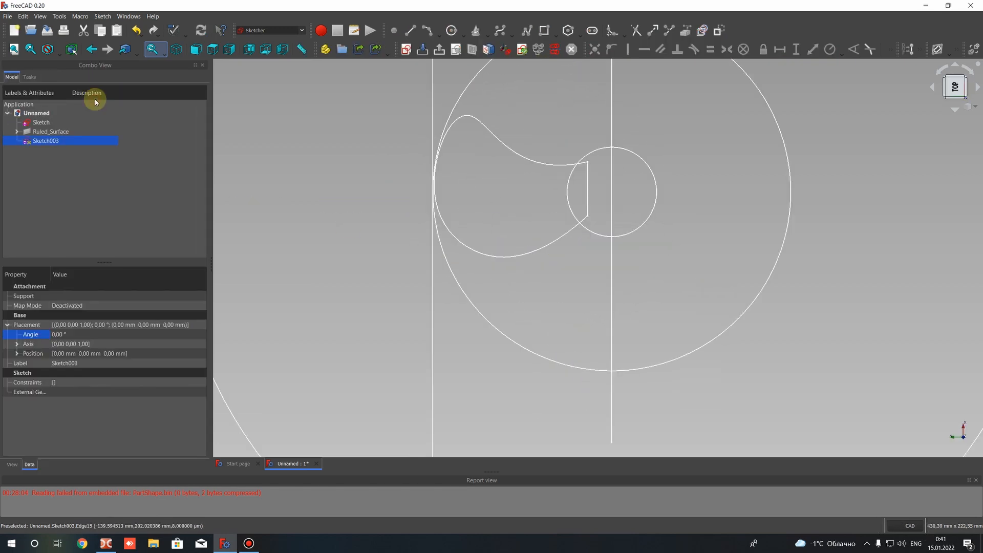
Show the ruled surface again together with the sketches, and select the blade-outline sketch
left_click(45, 141)
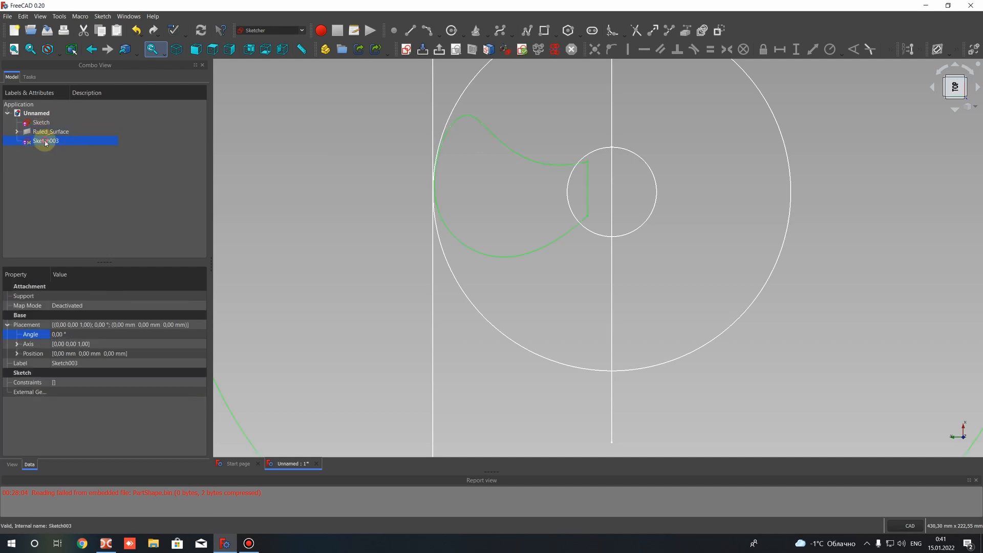
scroll(653, 205, "down", 3)
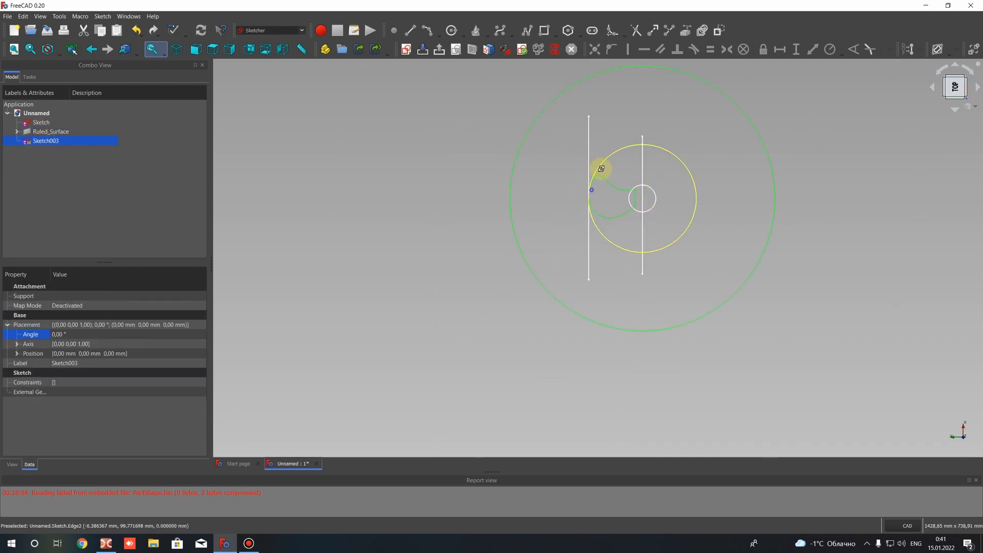
middle_click_drag(599, 169, 484, 202)
left_click(51, 132)
key("space")
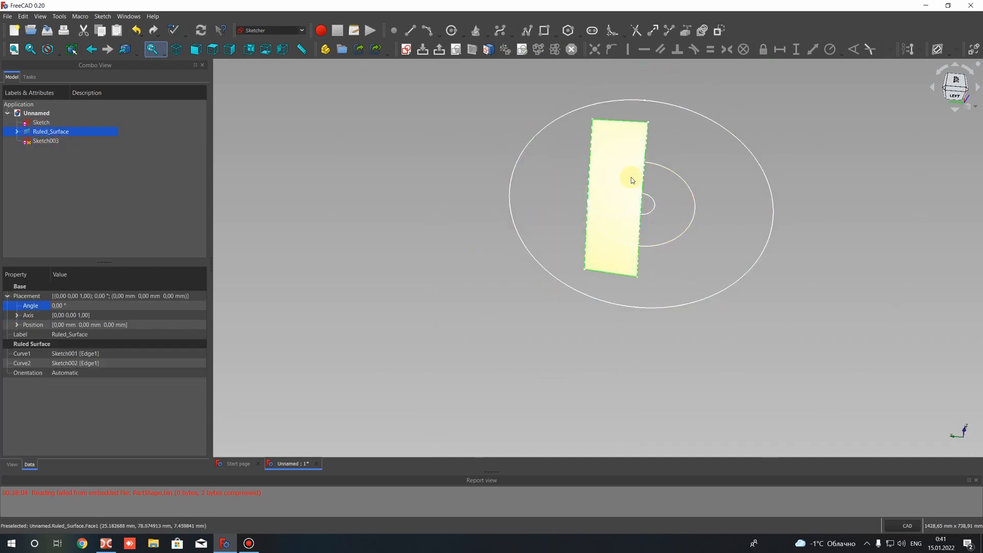
middle_click_drag(647, 278, 436, 98)
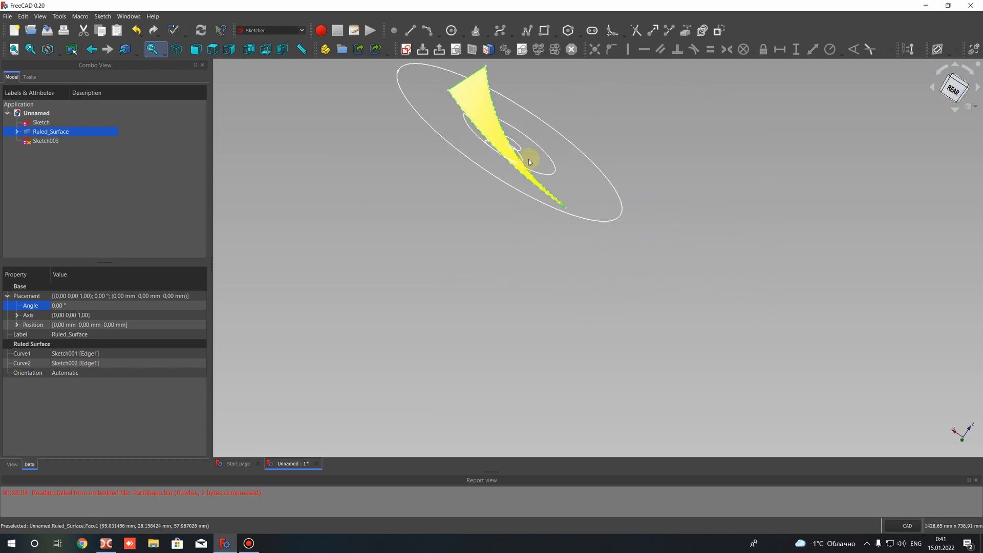
middle_click_drag(492, 175, 549, 154)
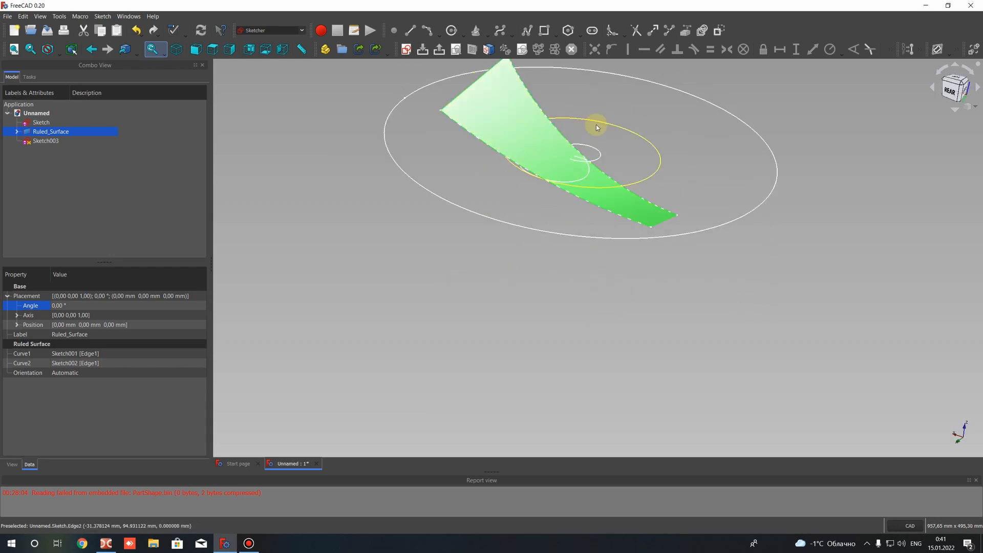
middle_click_drag(552, 239, 513, 423)
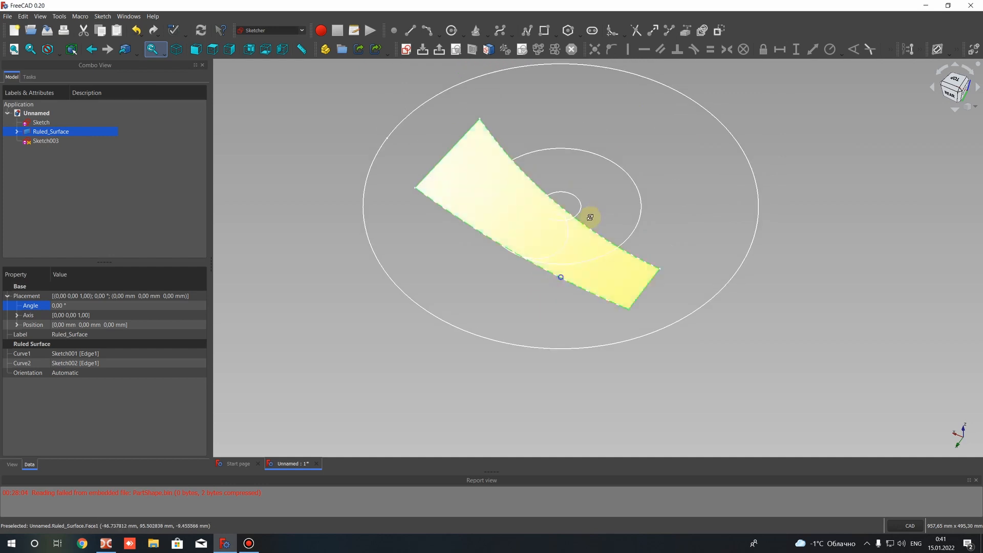
middle_click_drag(590, 217, 584, 133)
left_click(46, 141)
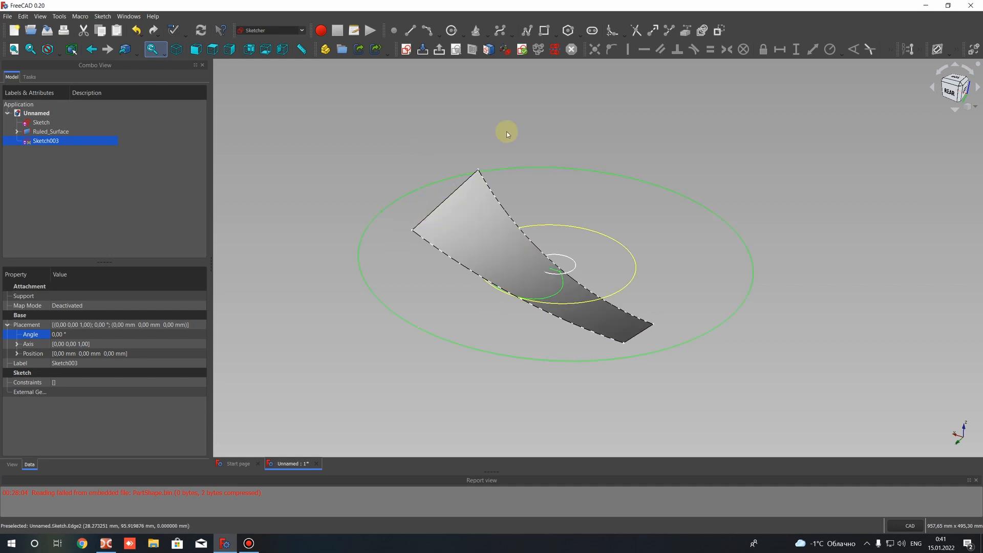
Clear the selection and switch from the Sketcher to the Part workbench
left_click(351, 125)
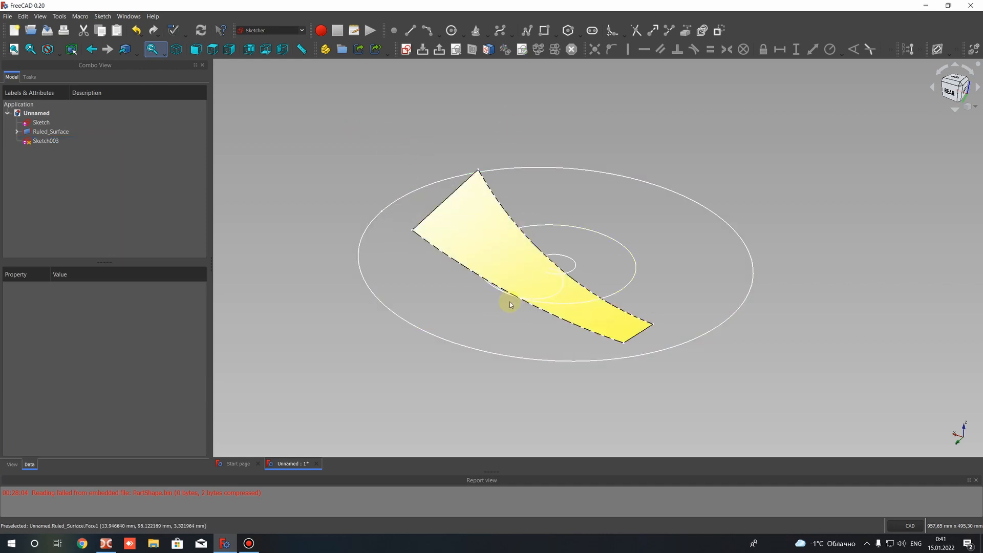
left_click(474, 221)
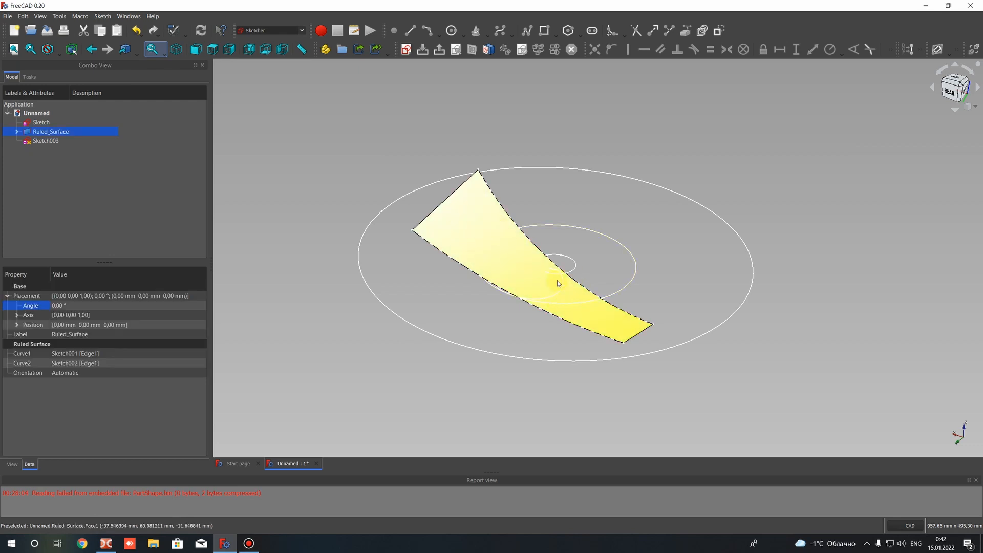
left_click(338, 121)
left_click(258, 31)
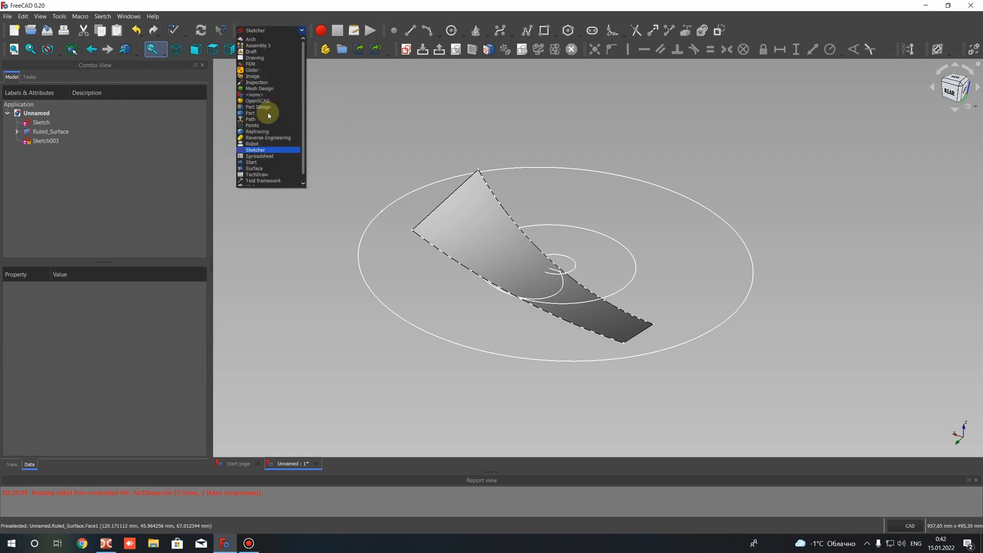
left_click(261, 114)
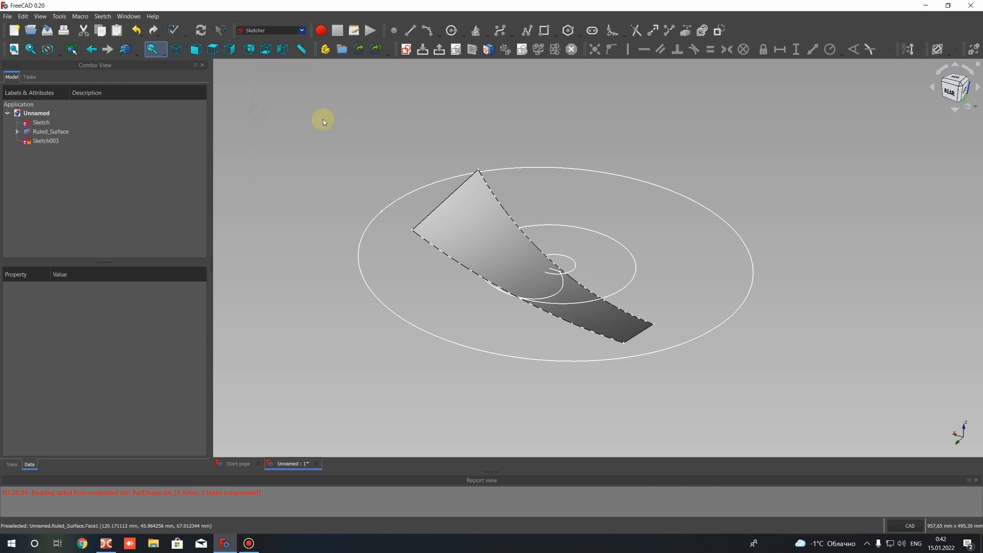
Start a 3D Offset of the ruled surface and set the offset distance to 4 mm
left_click(475, 239)
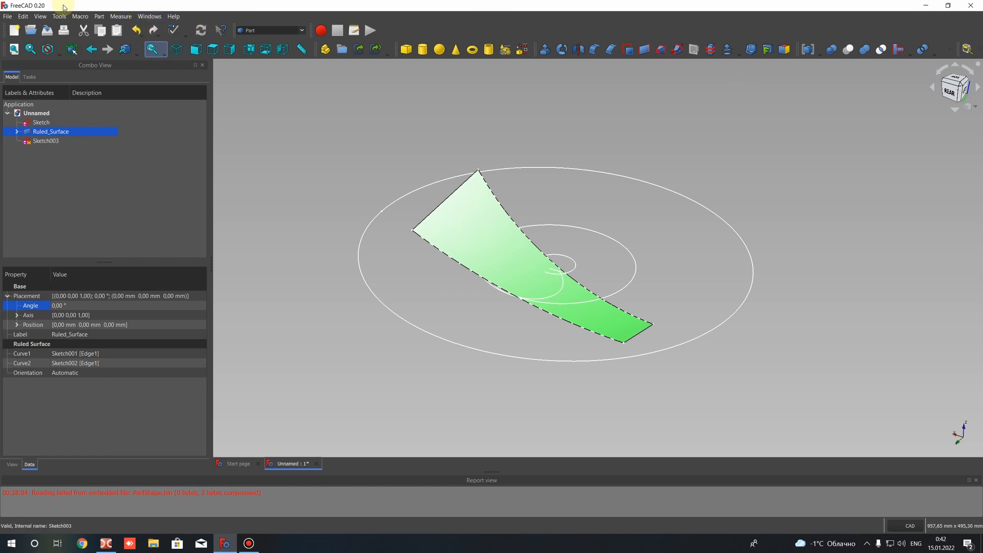
left_click(97, 16)
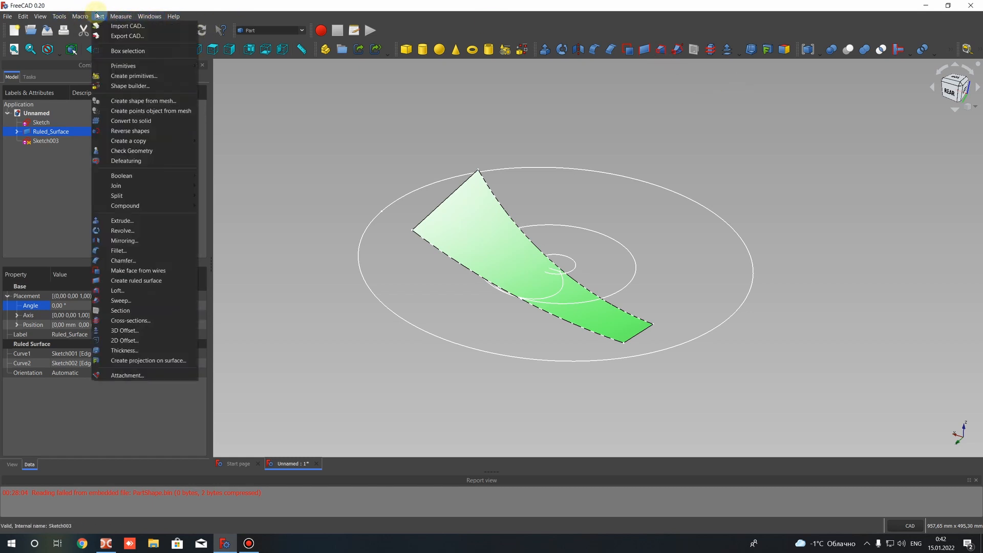
left_click(121, 330)
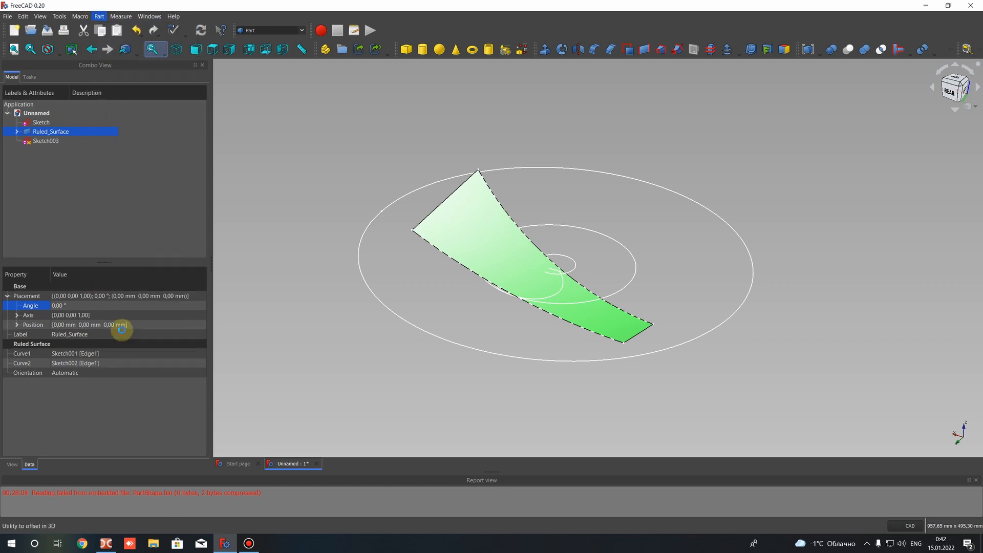
left_click(142, 133)
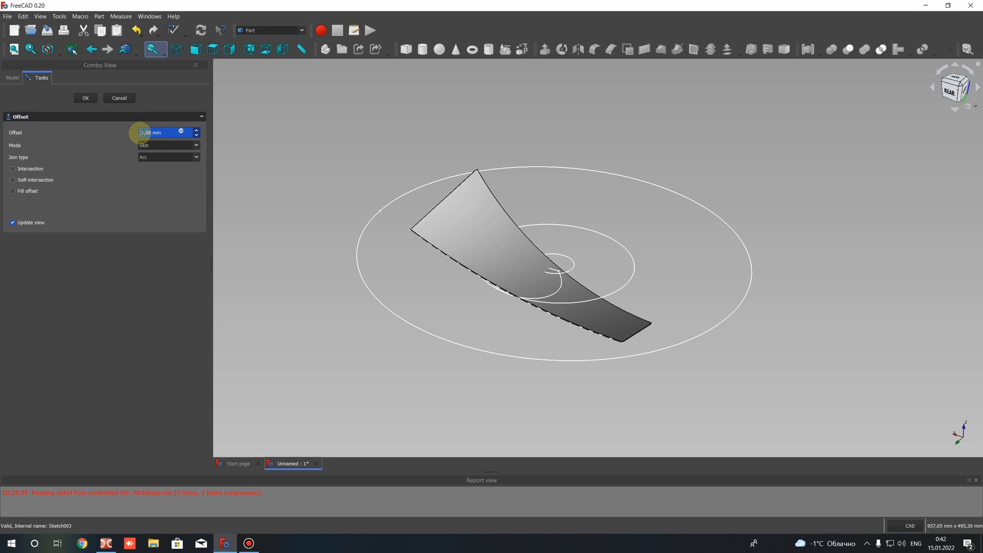
scroll(142, 133, "up", 2)
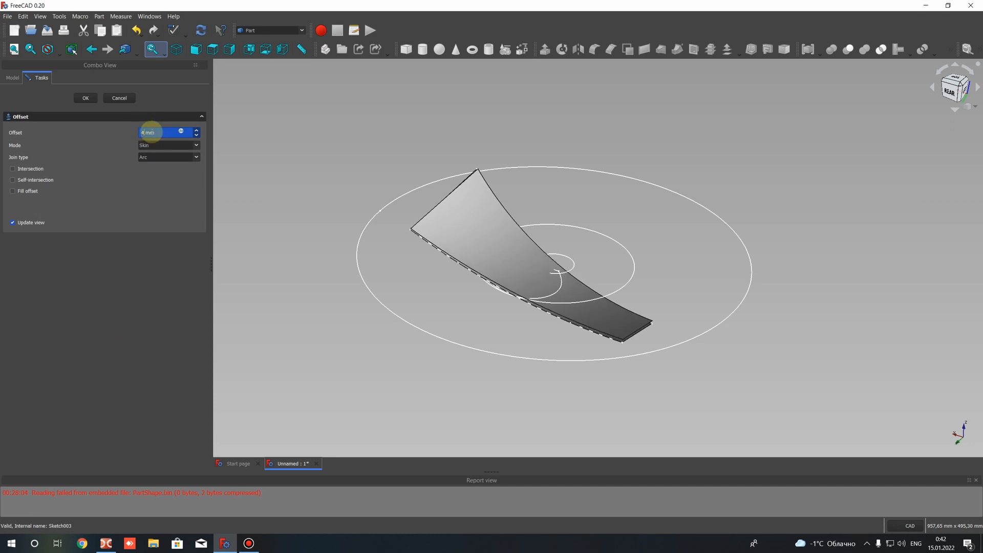
type("4")
scroll(471, 296, "up", 3)
scroll(521, 256, "down", 4)
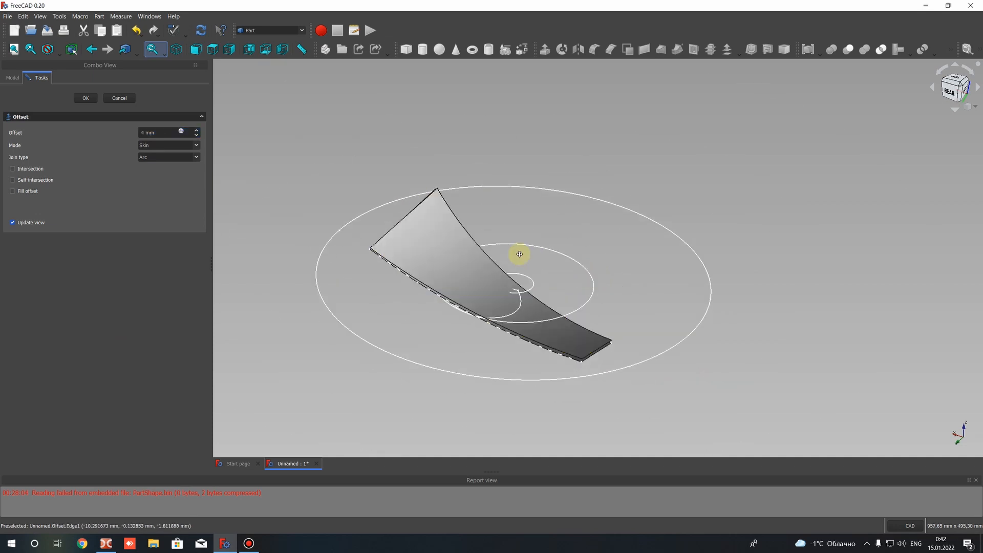
scroll(521, 257, "up", 2)
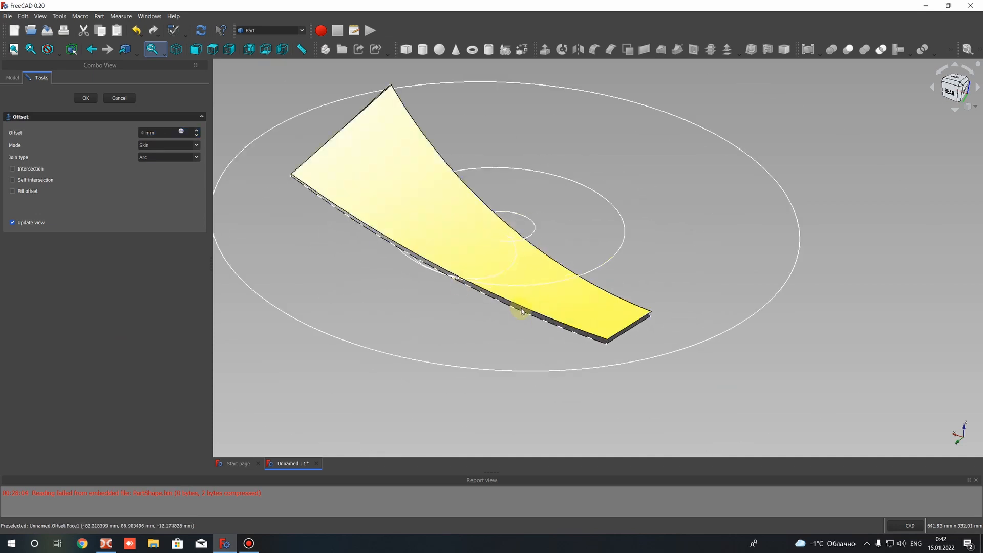
Enable Fill offset, keep the Skin mode and Arc join type, and accept the surface offset
left_click(13, 192)
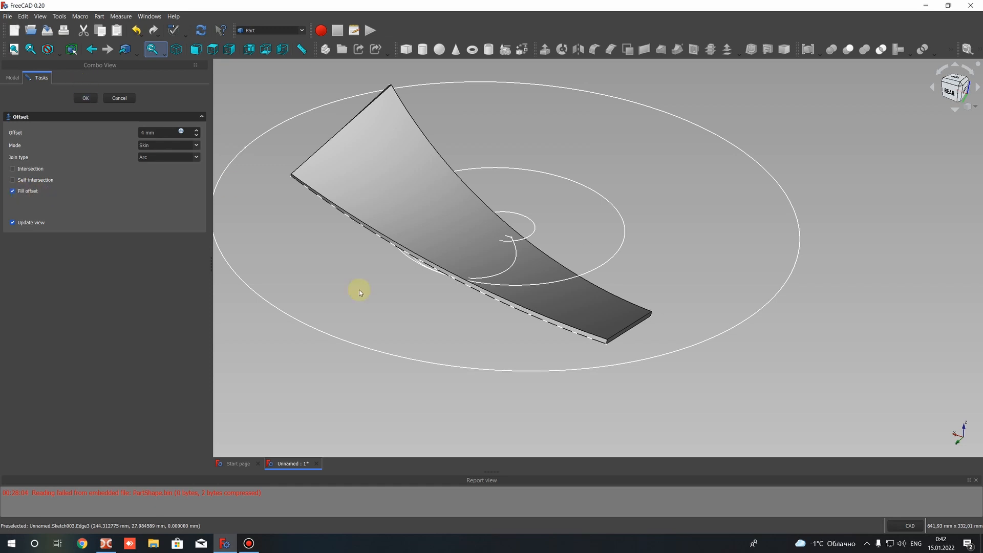
scroll(785, 334, "up", 6)
scroll(598, 262, "down", 3)
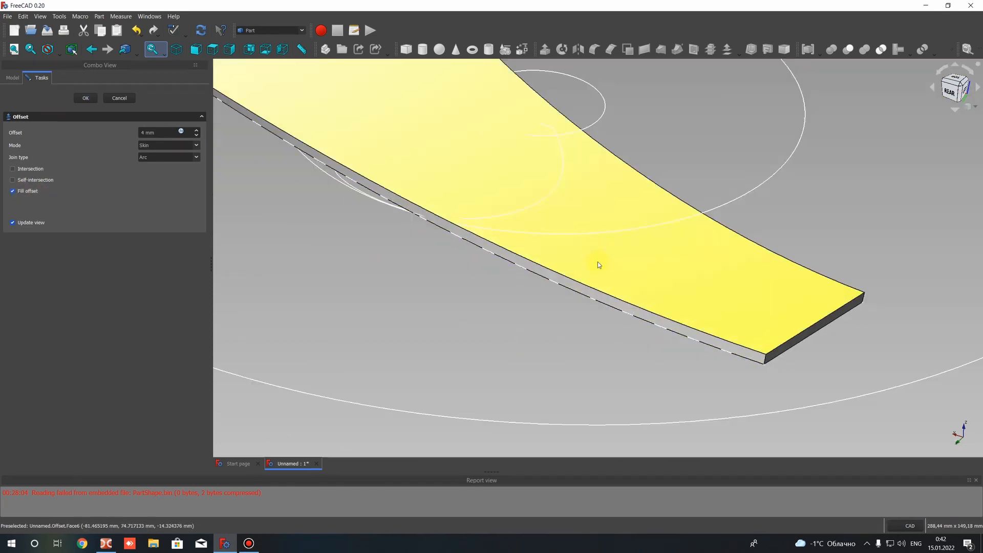
scroll(598, 262, "down", 4)
left_click(82, 98)
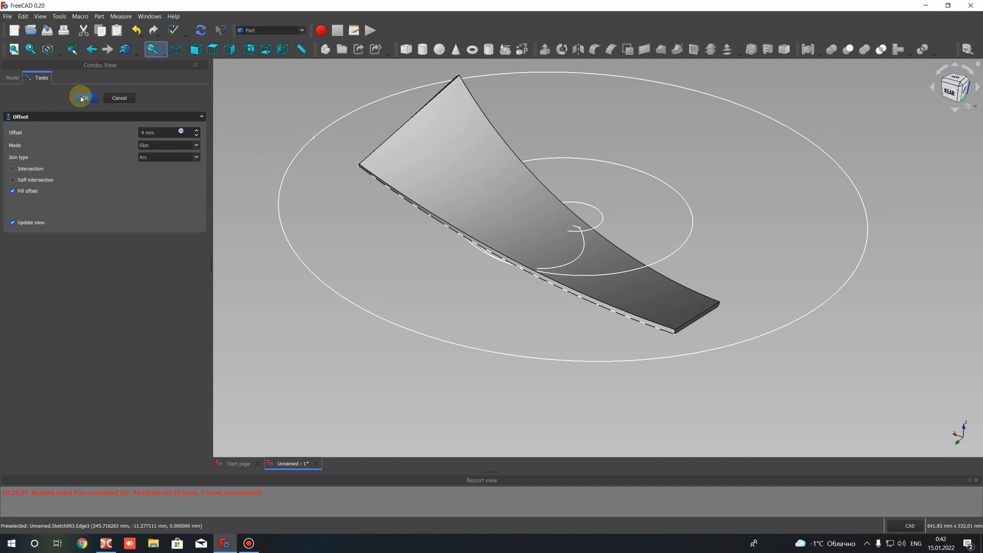
left_click(161, 157)
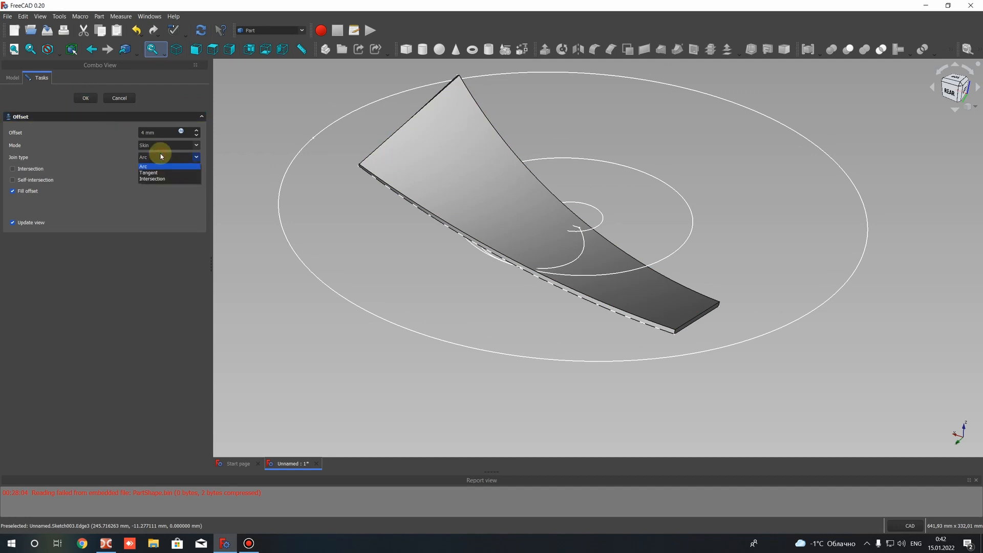
left_click(154, 146)
left_click(152, 146)
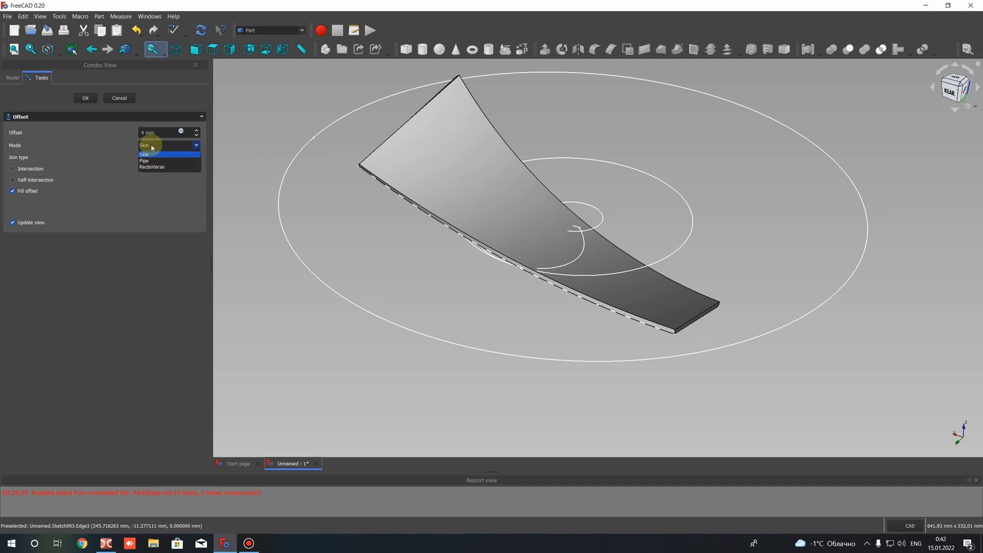
left_click(149, 155)
left_click(154, 157)
left_click(149, 164)
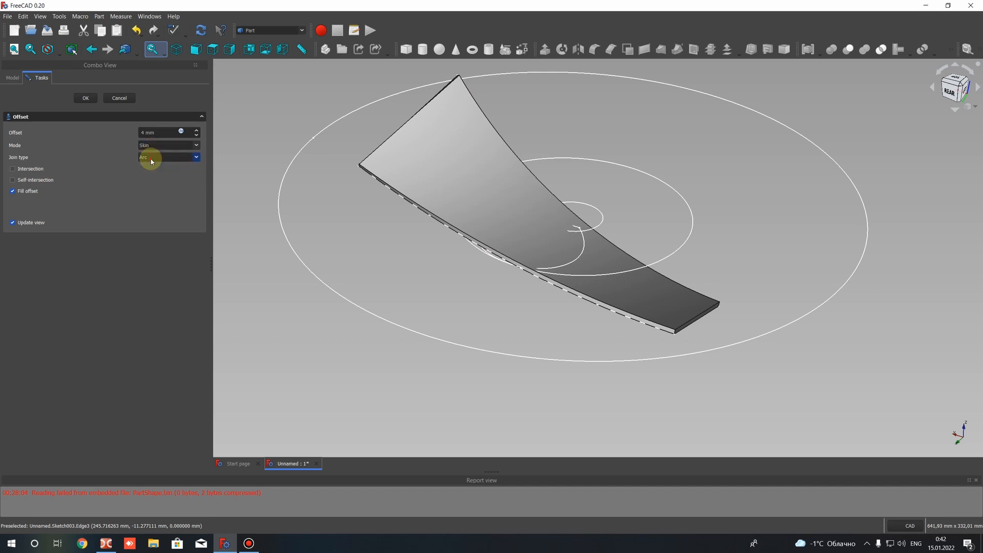
left_click(87, 99)
left_click(87, 97)
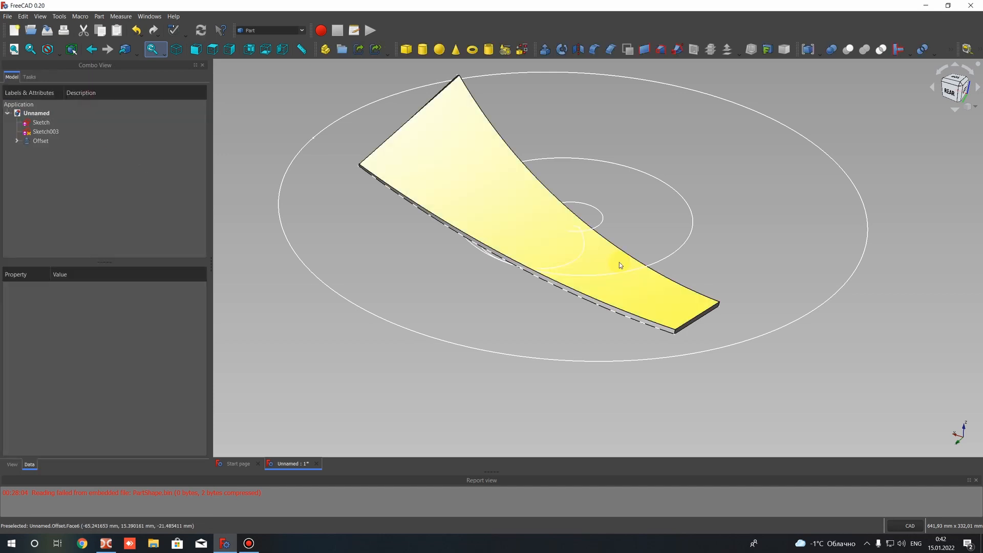
Examine the thickened blade surface and the source ruled surface nested under the offset object
left_click(40, 140)
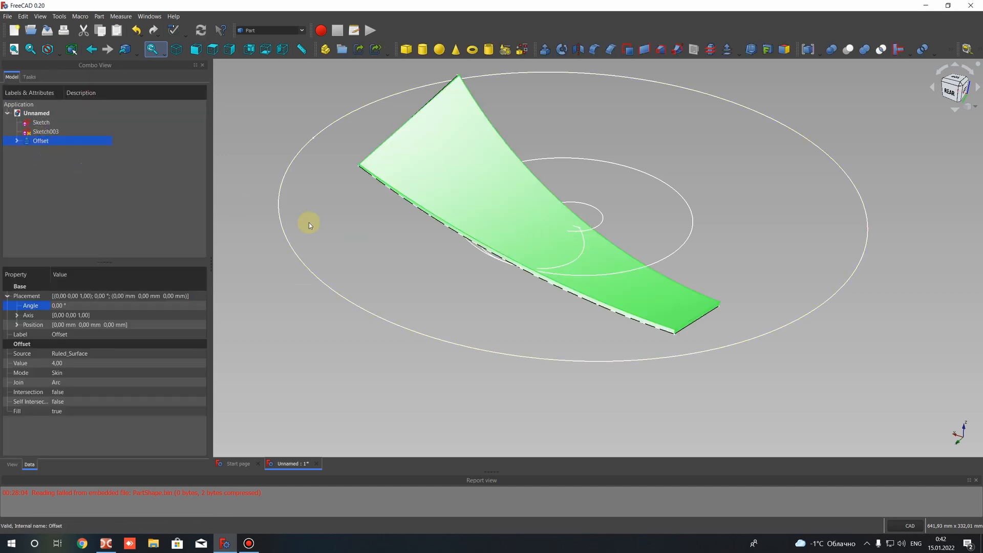
left_click(422, 249)
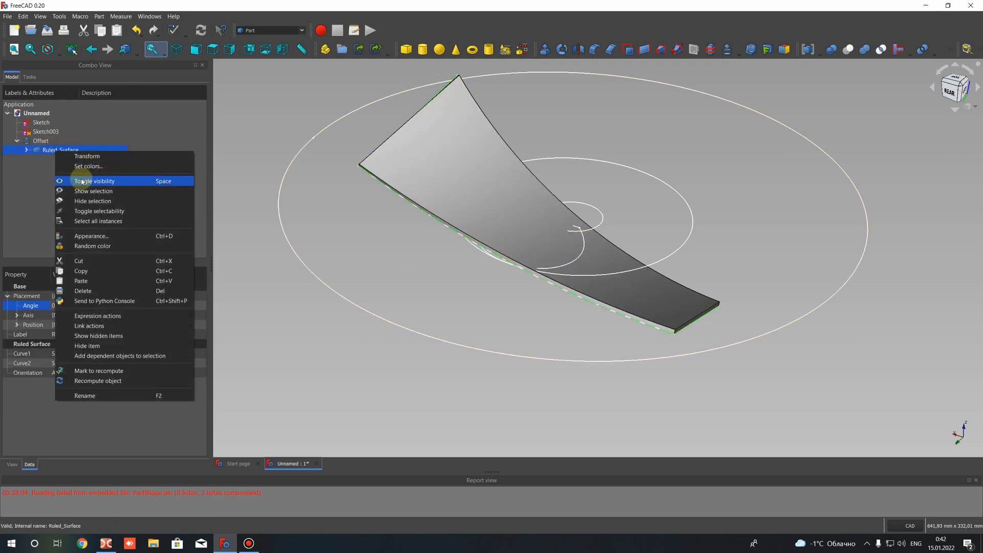
left_click(43, 153)
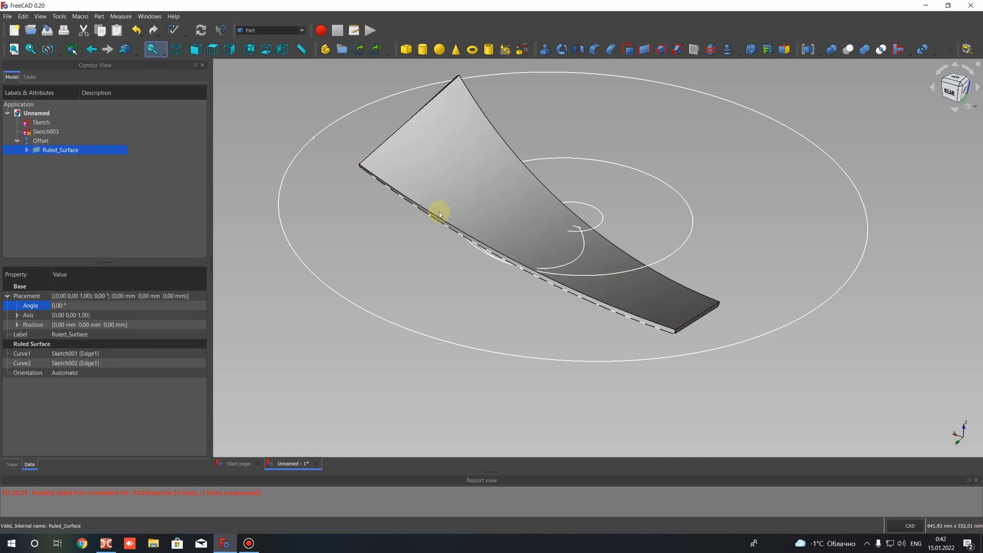
left_click(49, 142)
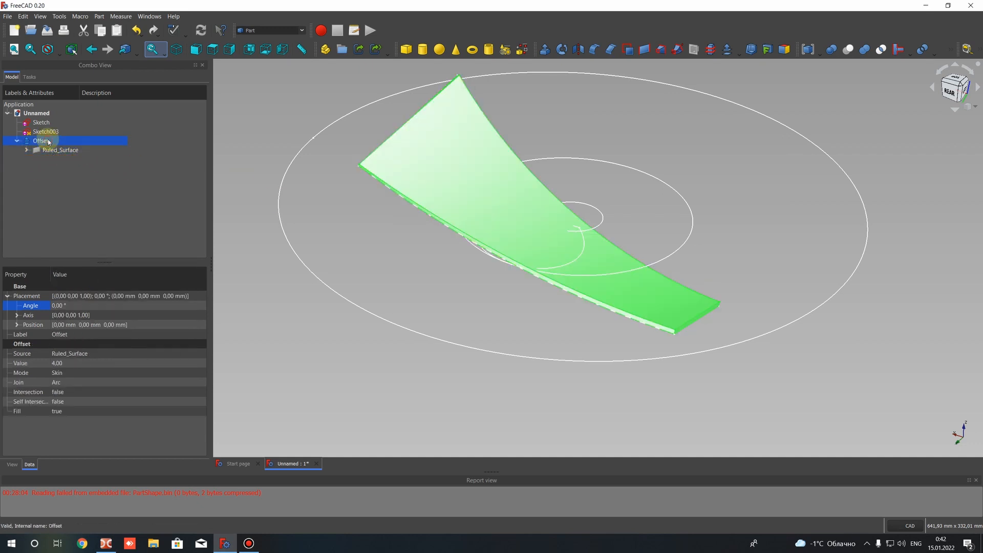
left_click(721, 176)
scroll(626, 242, "down", 2)
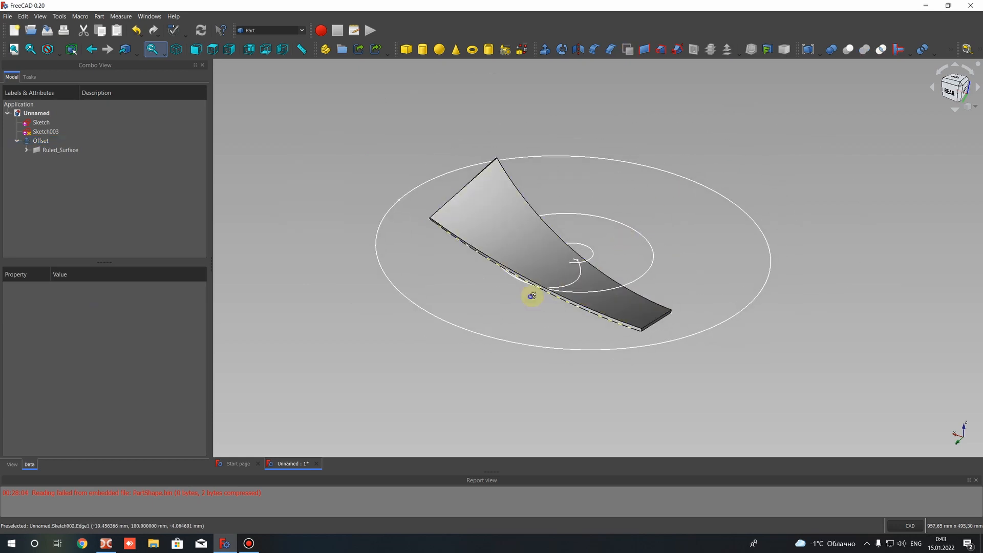
mouse_move(532, 296)
middle_mouse_down()
mouse_move(621, 259)
mouse_move(193, 233)
mouse_move(300, 237)
mouse_move(575, 310)
mouse_move(514, 301)
middle_mouse_up()
scroll(514, 300, "up", 2)
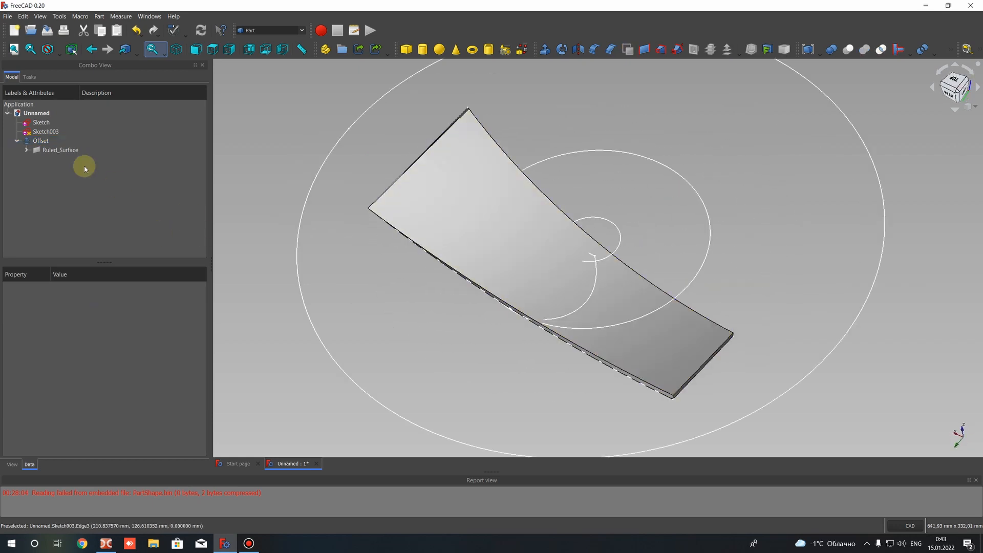
Extrude the blade-outline sketch 10 mm along its normal as a symmetric solid
left_click(17, 141)
left_click(46, 132)
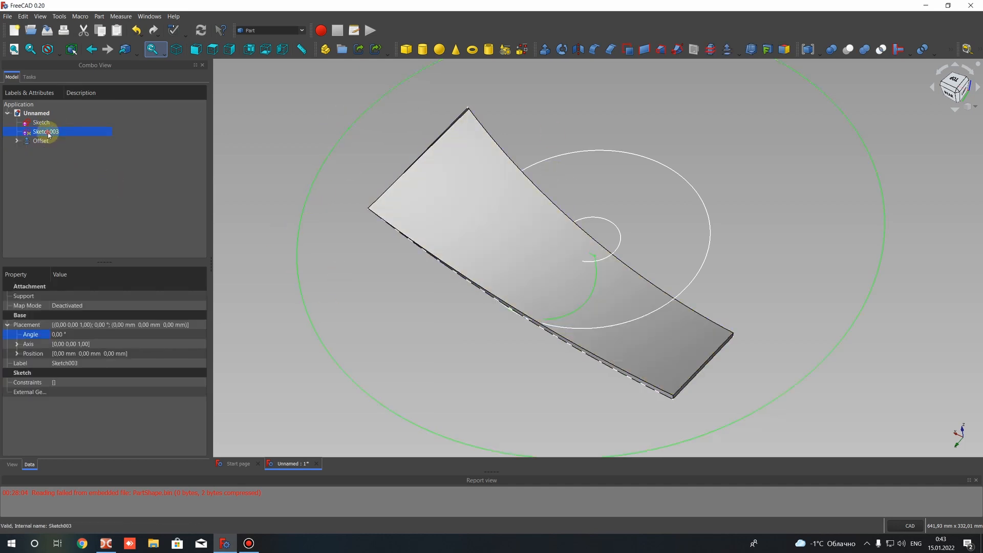
scroll(643, 214, "down", 2)
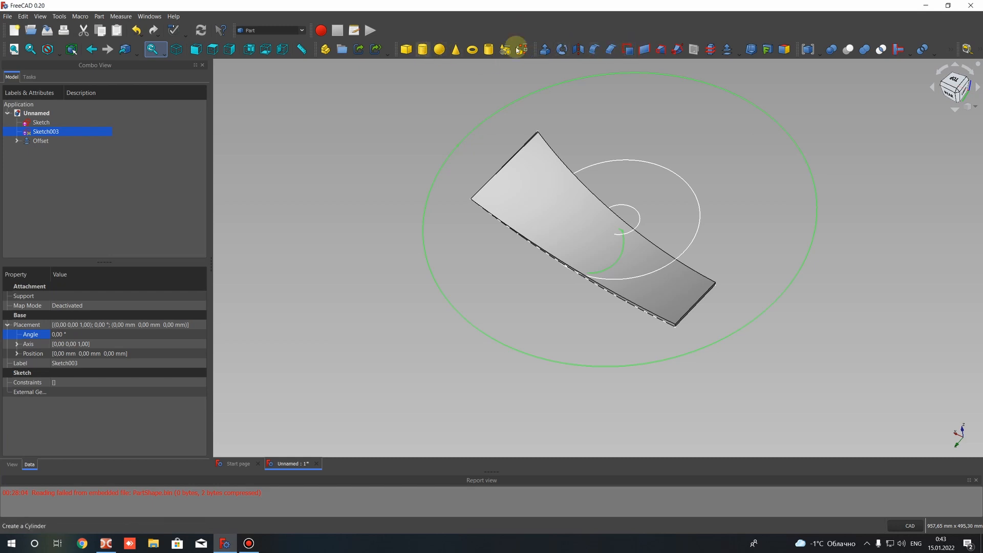
left_click(545, 50)
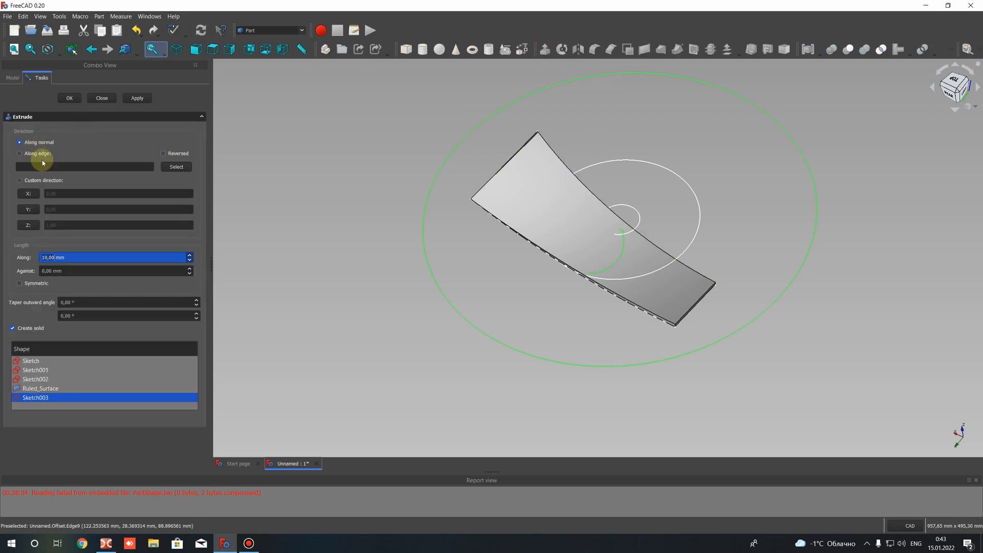
left_click(27, 286)
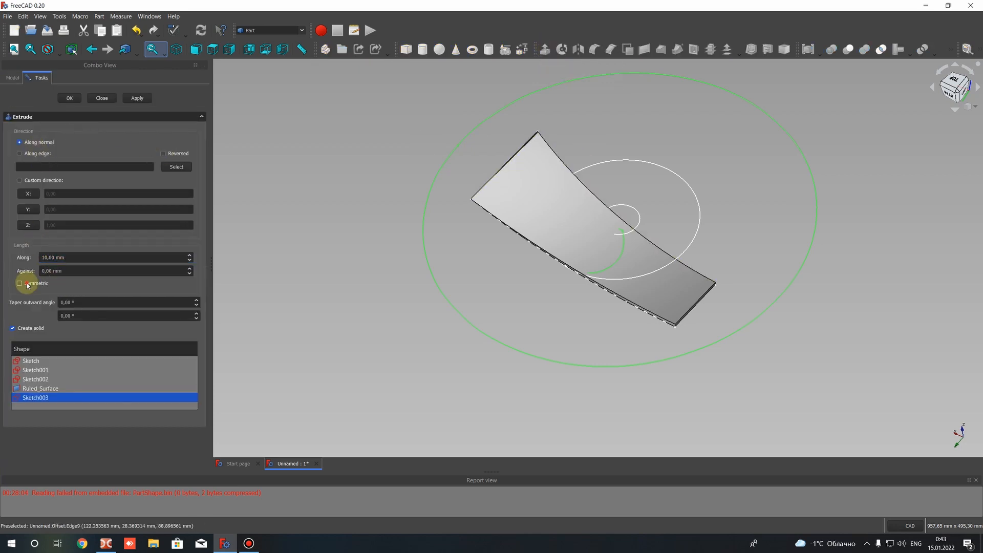
left_click(69, 97)
middle_click_drag(617, 211, 601, 255)
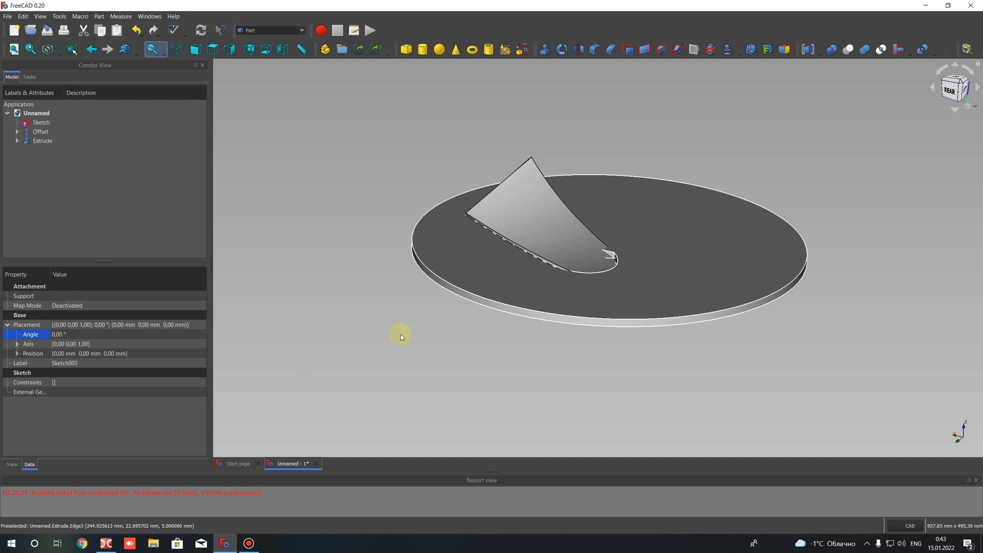
middle_click_drag(509, 263, 549, 269)
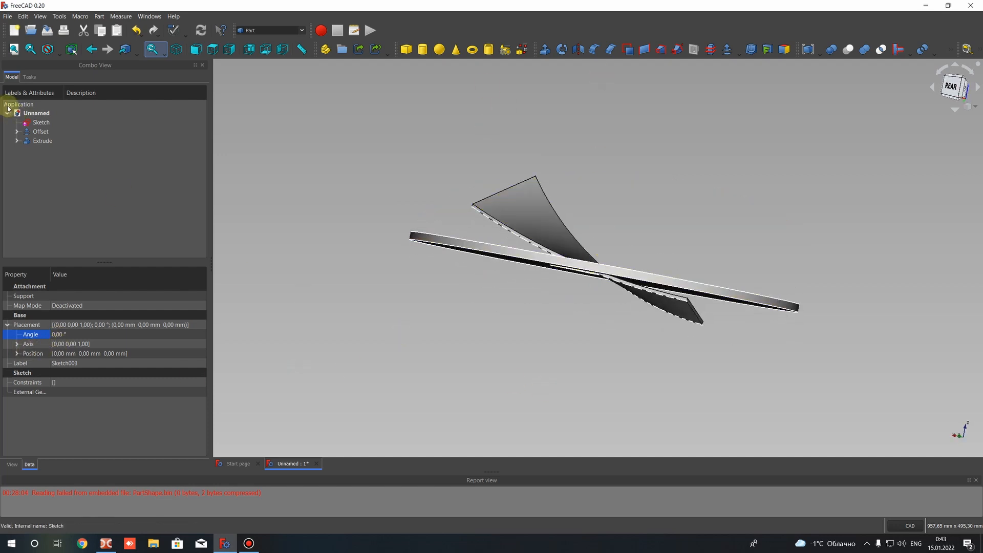
Set the forward length of the blade-outline extrusion to 300 mm
left_click(39, 141)
scroll(49, 387, "down", 1)
left_click(56, 384)
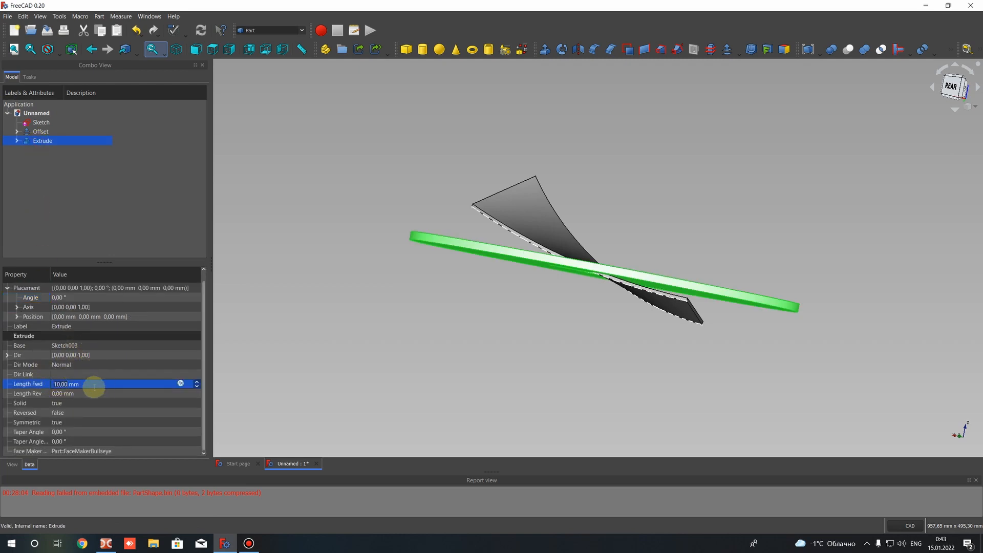
left_click(101, 252)
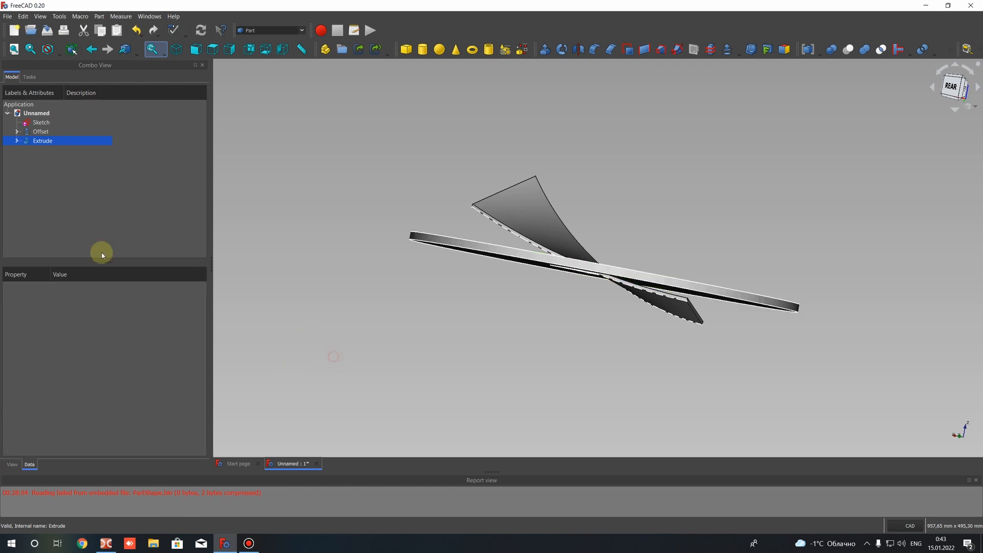
left_click(41, 143)
right_click(41, 143)
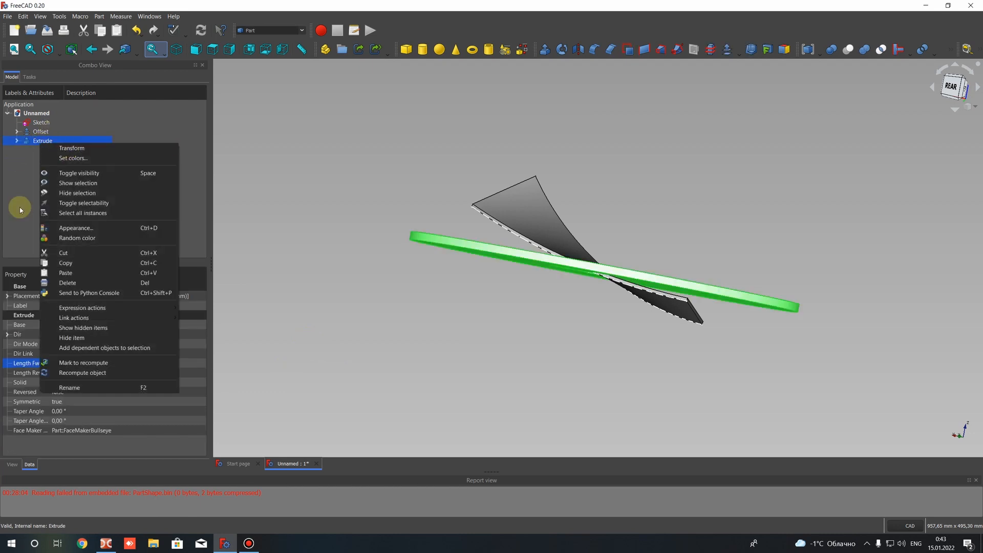
left_click(20, 248)
left_click(41, 151)
left_click(43, 141)
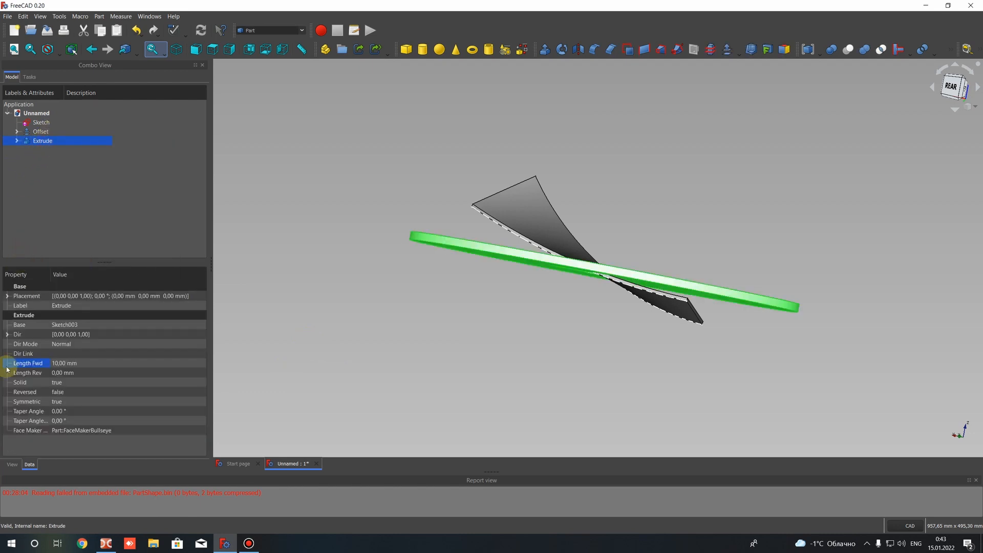
left_click(59, 364)
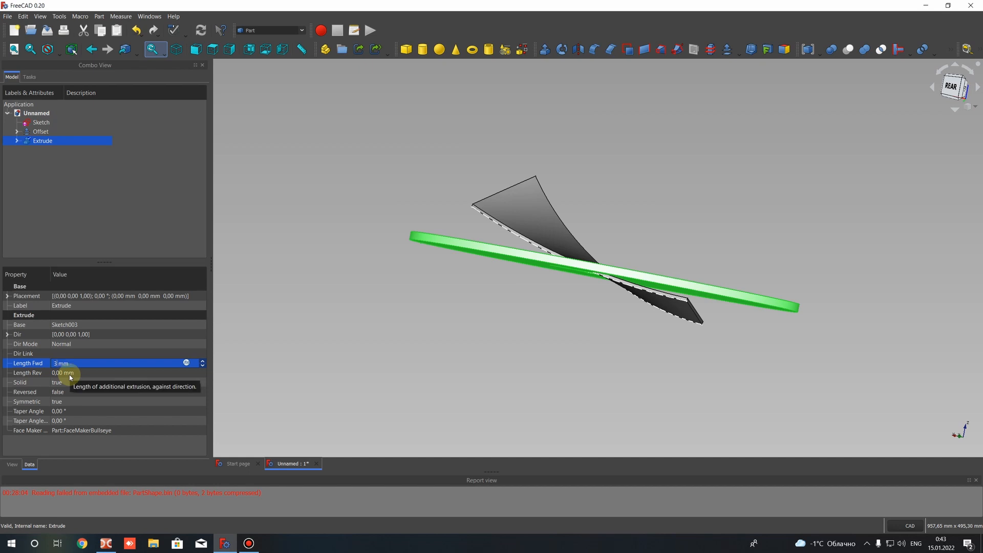
type("300")
key("Return")
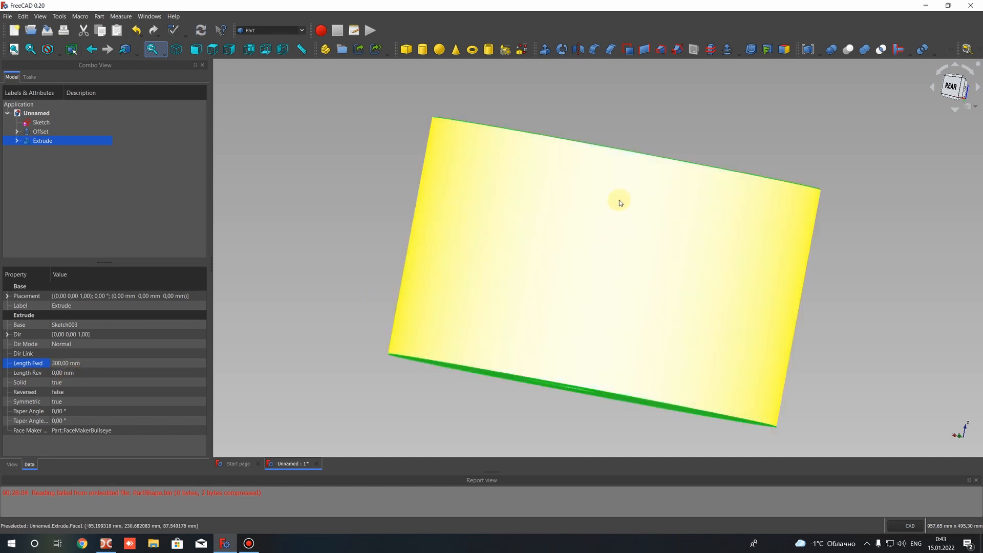
Cut the extruded outline from the thickened blade surface, with Offset as the base and Extrude as the tool
middle_click_drag(615, 207, 584, 262)
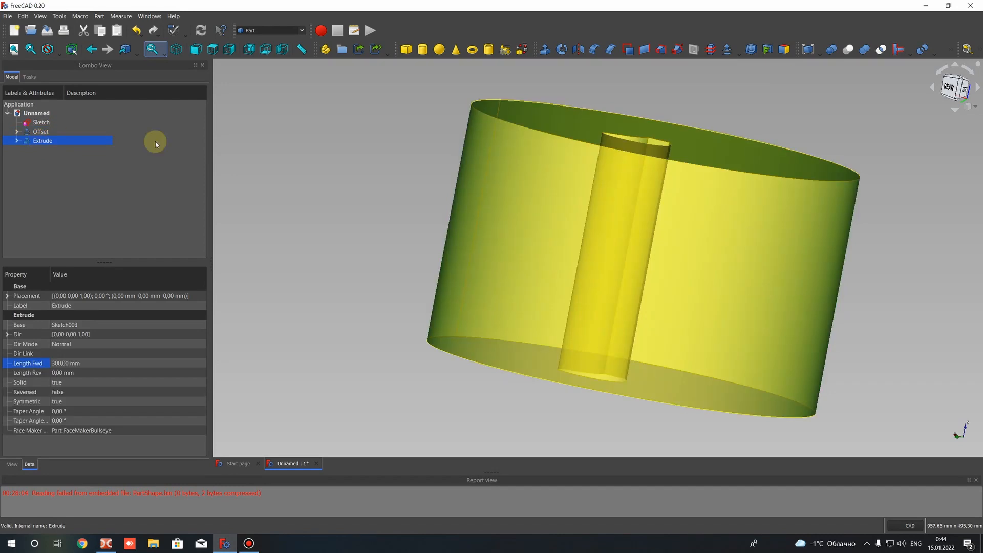
middle_click_drag(450, 177, 431, 204)
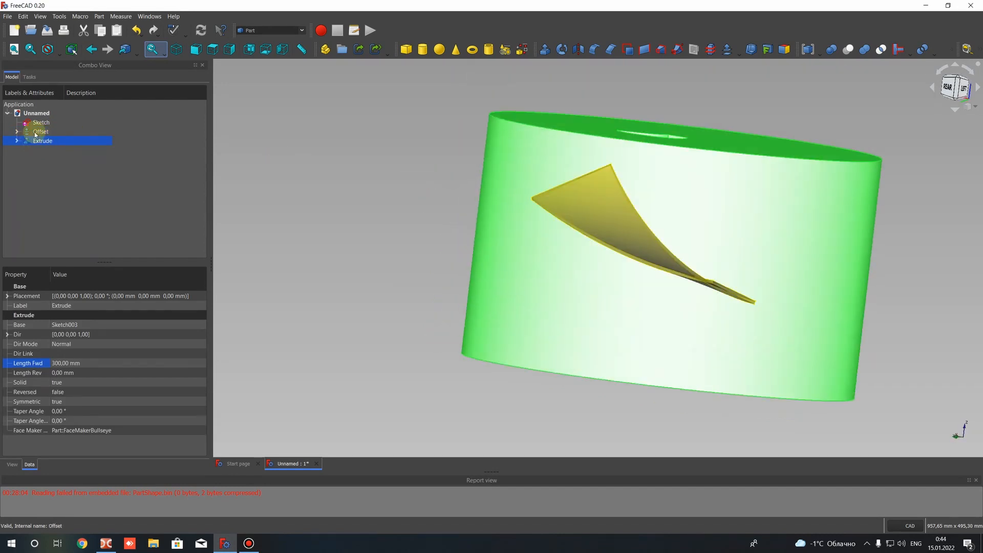
left_click(36, 132, "ctrl")
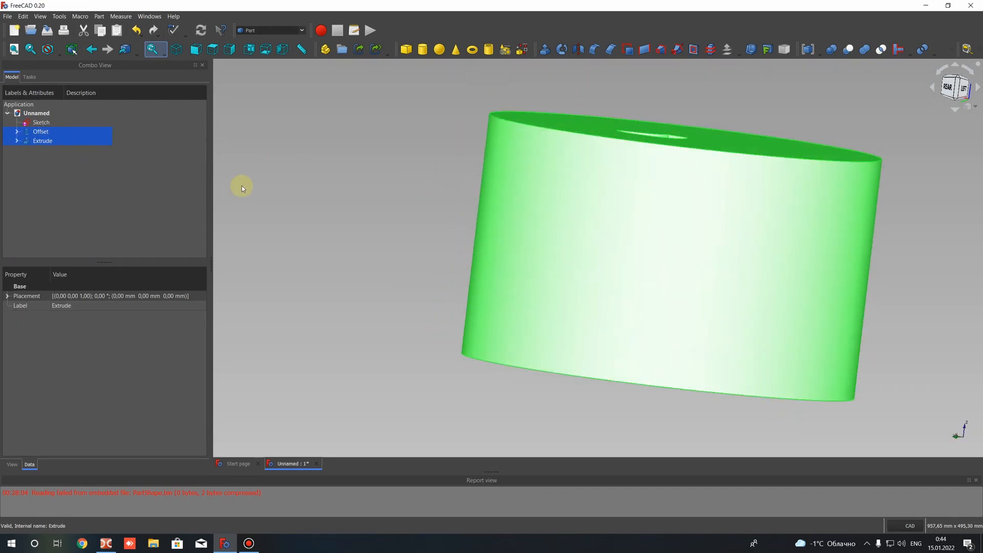
left_click(242, 185)
left_click(40, 132)
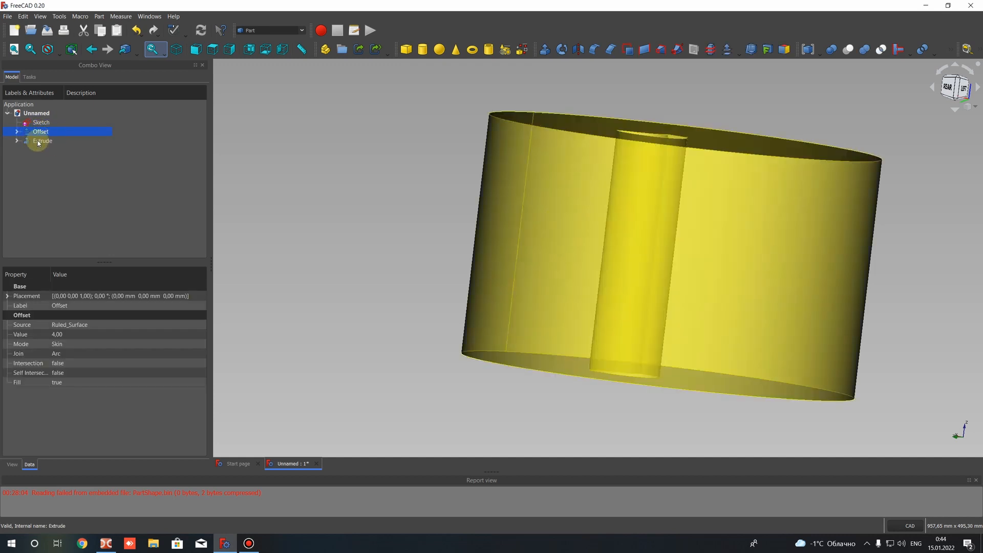
left_click(38, 142, "ctrl")
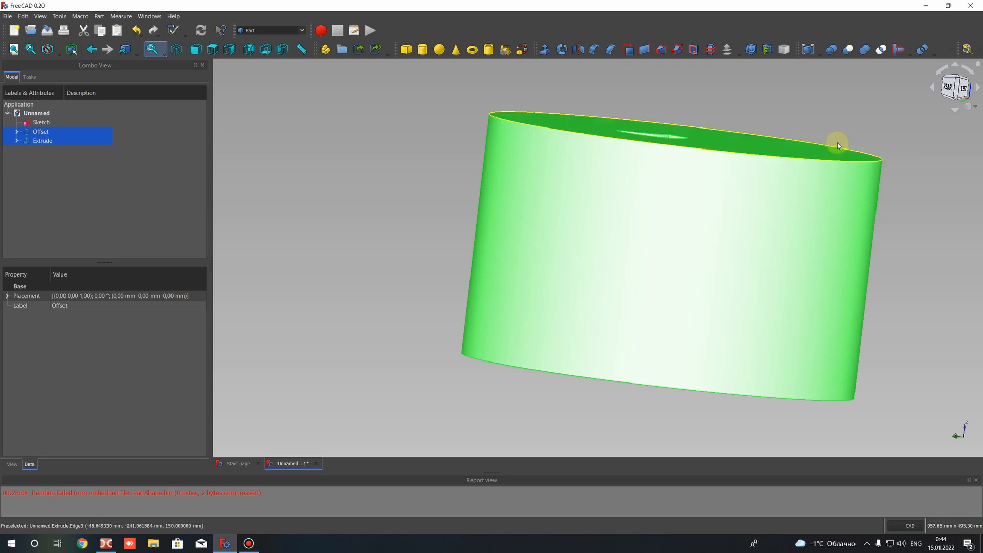
left_click(849, 51)
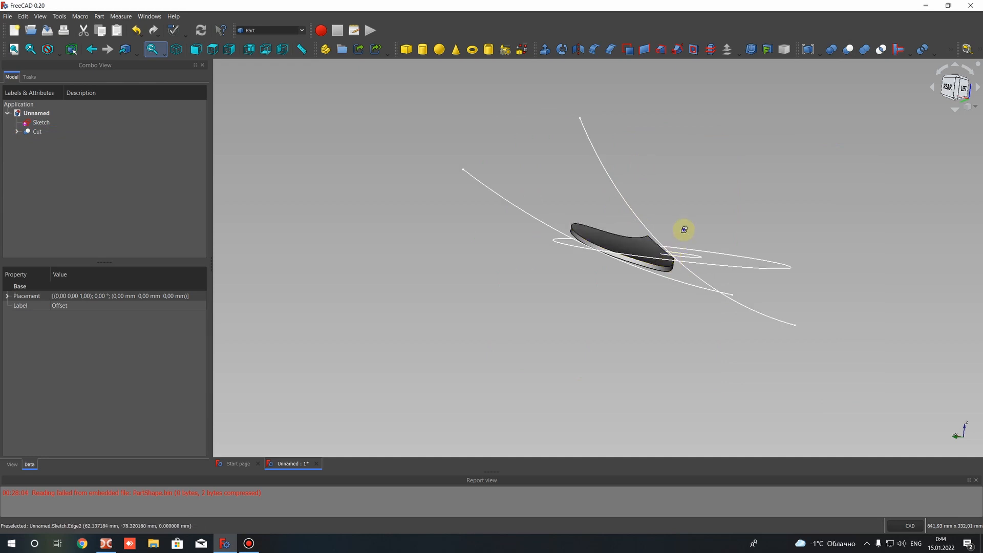
Reduce the blade thickness by setting the value of the offset nested under the cut to 2.5 mm
mouse_move(684, 230)
middle_mouse_down()
mouse_move(663, 283)
mouse_move(648, 222)
mouse_move(771, 211)
mouse_move(589, 215)
mouse_move(363, 255)
mouse_move(548, 253)
mouse_move(659, 313)
mouse_move(520, 274)
mouse_move(699, 279)
mouse_move(566, 264)
mouse_move(774, 160)
mouse_move(687, 272)
mouse_move(713, 189)
mouse_move(597, 220)
middle_mouse_up()
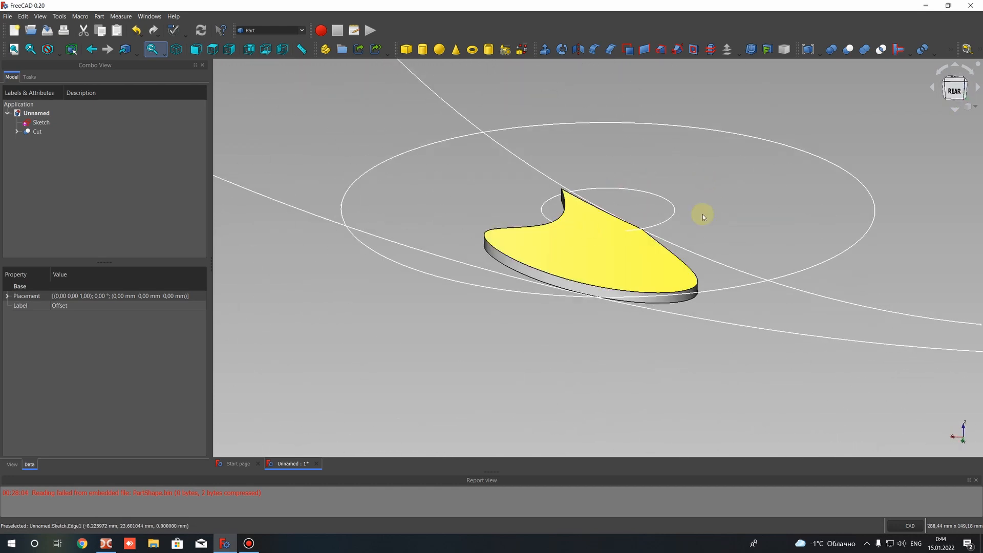
middle_click_drag(703, 214, 684, 300)
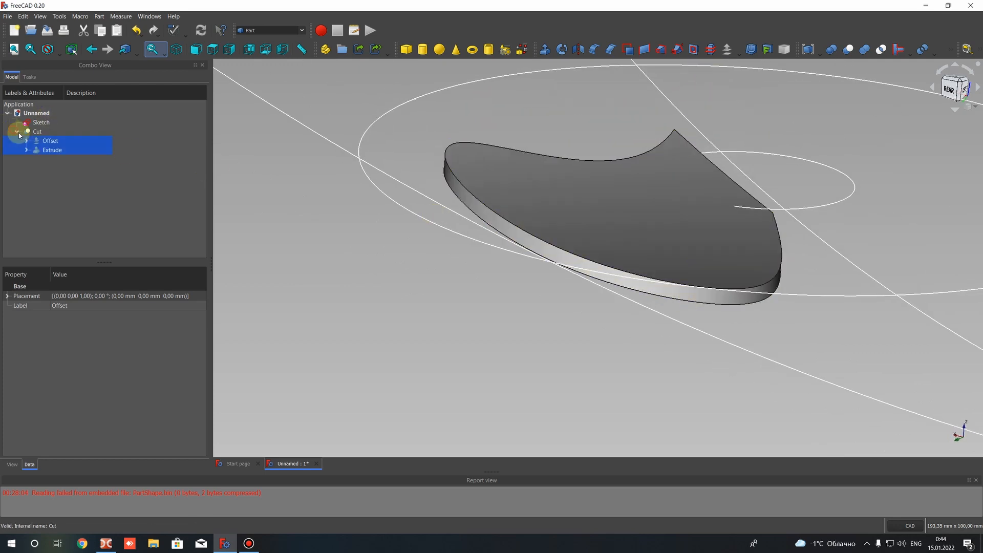
left_click(26, 140)
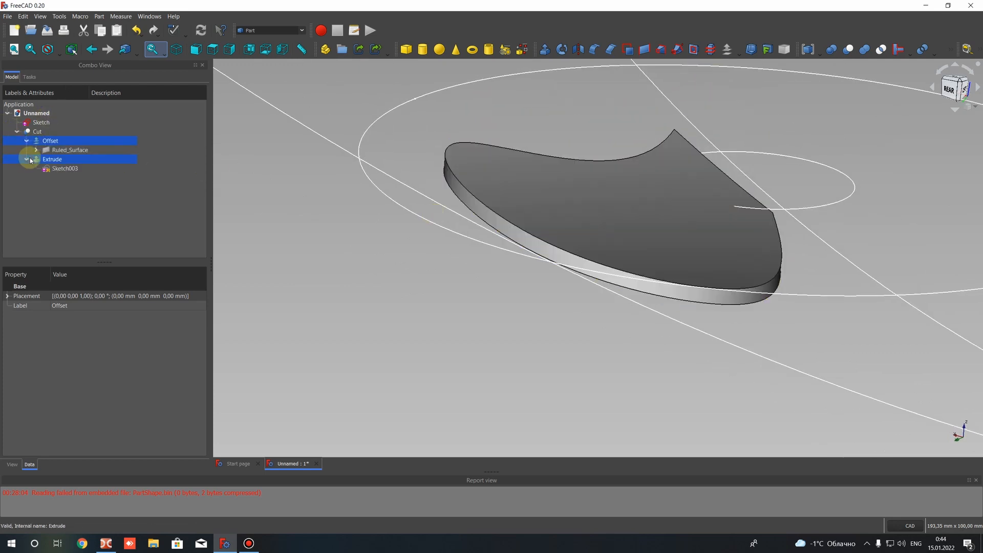
left_click(27, 141)
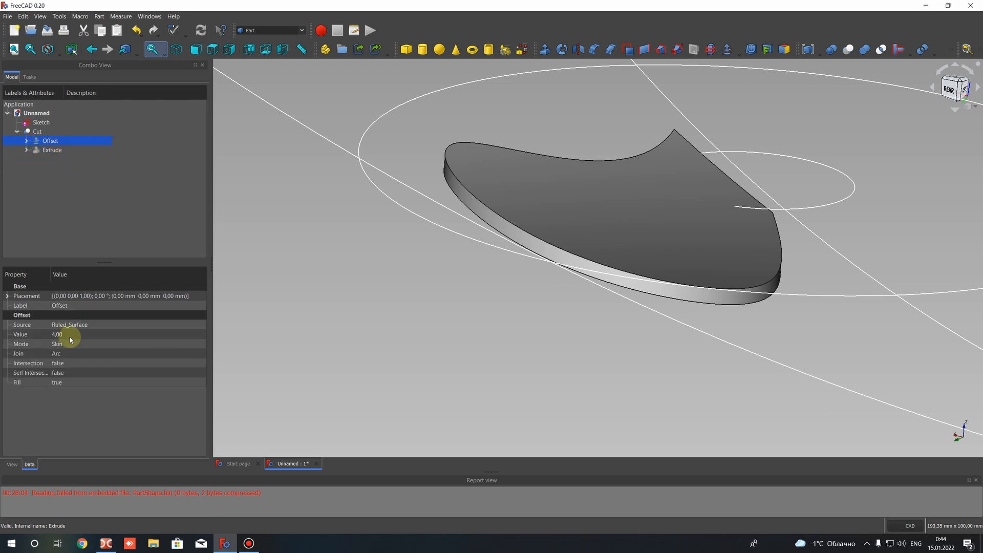
left_click(60, 335)
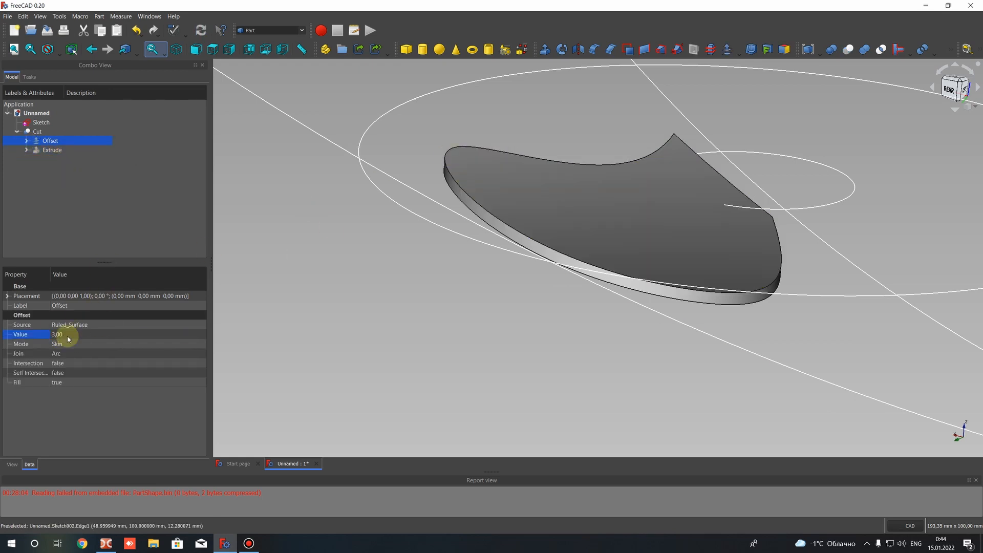
left_click(66, 336)
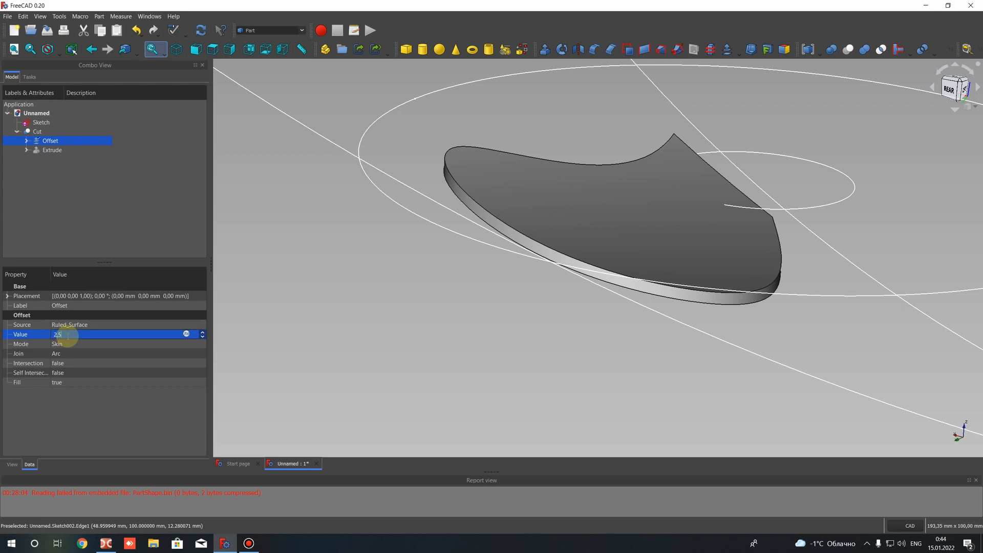
type("2,5")
key("Return")
Fillet the two long curved edges of the blade rim, Edge6 and Edge2, with a constant 1 mm radius
middle_click_drag(647, 138, 572, 211)
scroll(572, 211, "up", 4)
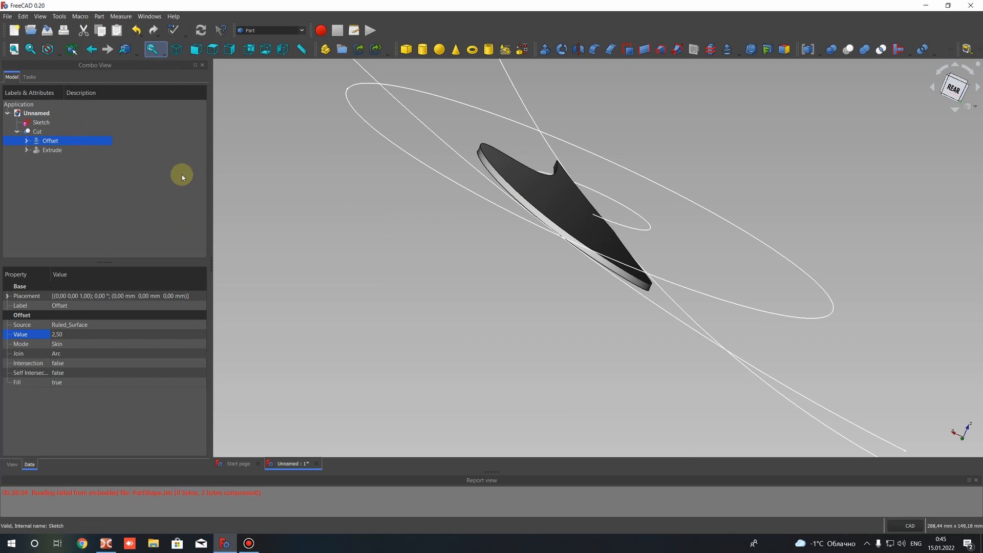
middle_click_drag(562, 261, 507, 313)
scroll(510, 312, "up", 4)
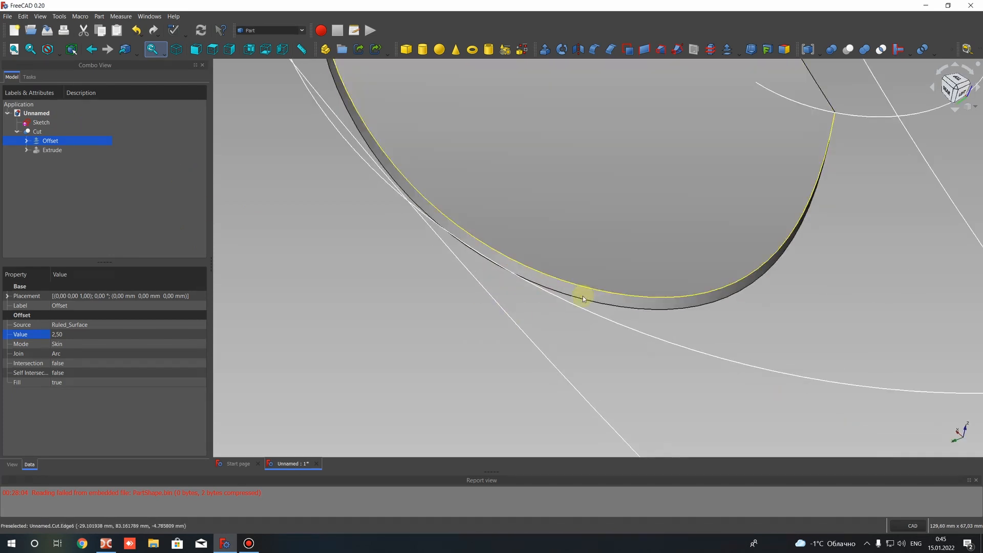
left_click(623, 304)
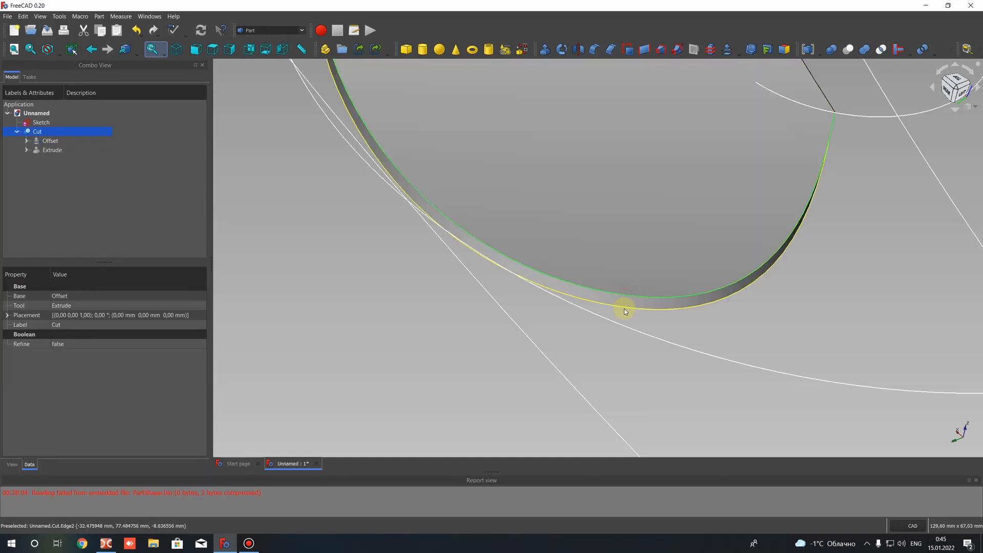
left_click(369, 313)
left_click(547, 279)
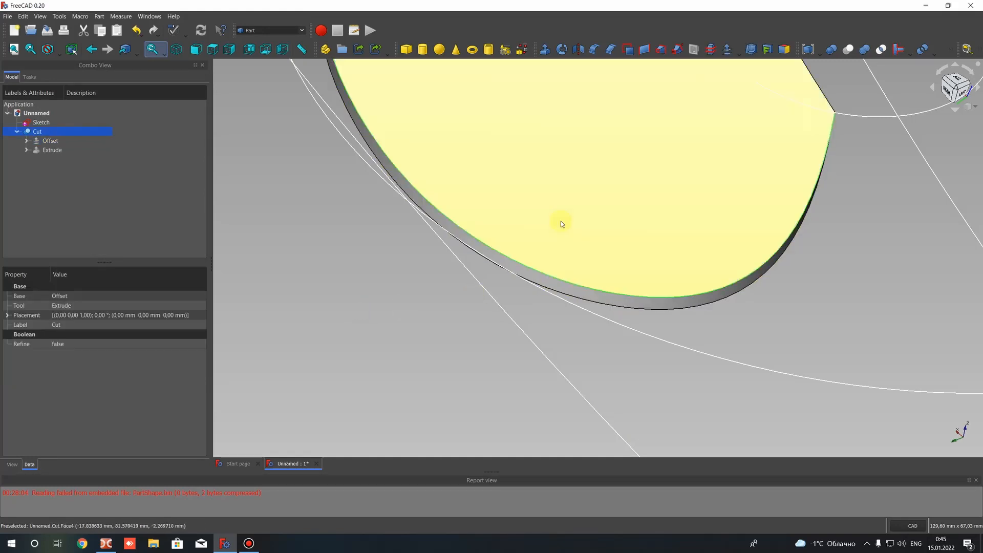
left_click(596, 50)
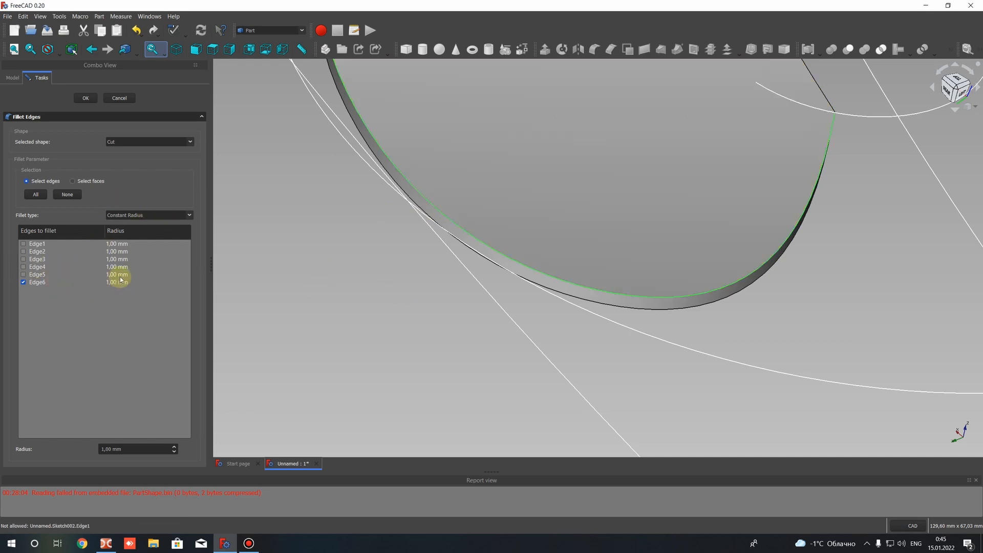
left_click(622, 310)
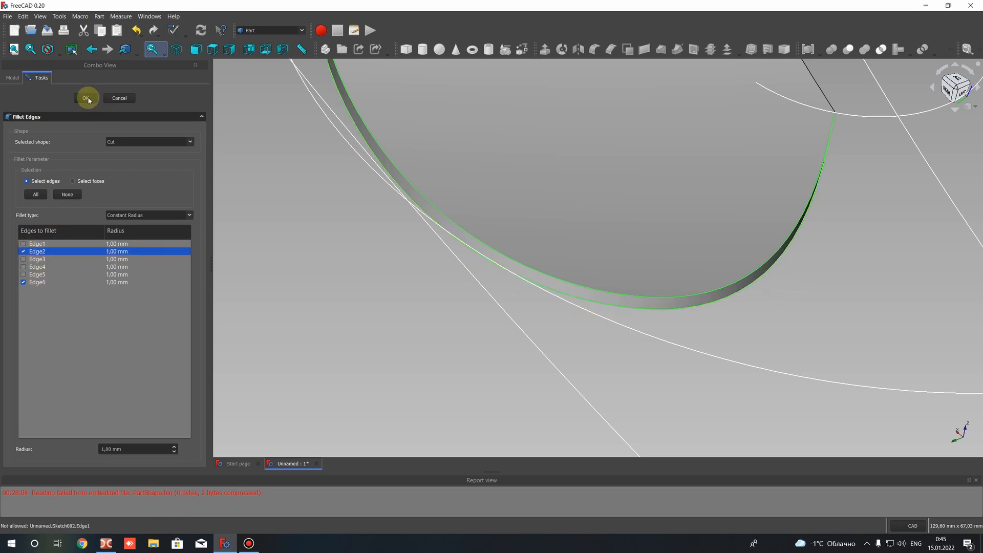
scroll(685, 261, "down", 2)
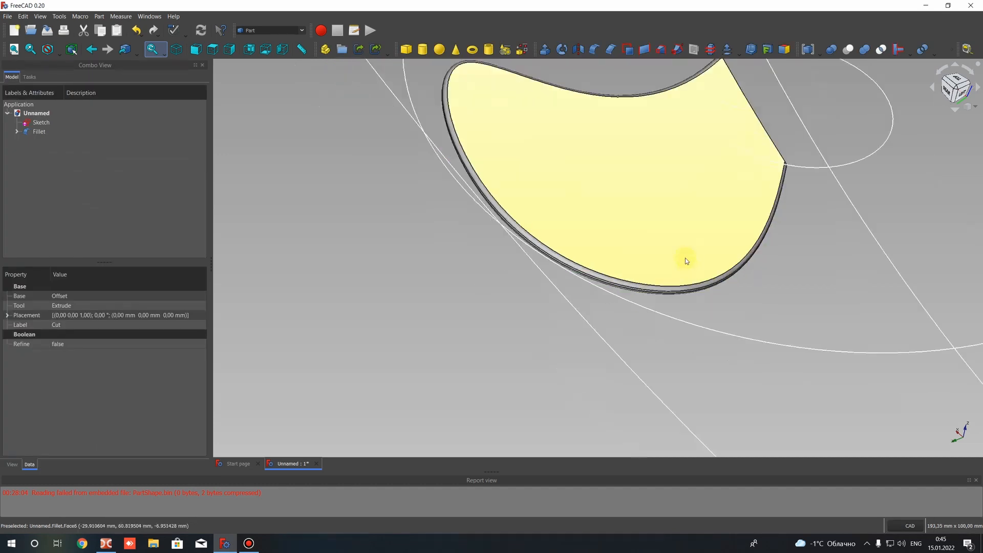
Open Sketch002, the shallower guide arc of the ruled surface, for editing
middle_click_drag(677, 275, 614, 193)
middle_click_drag(570, 225, 513, 202)
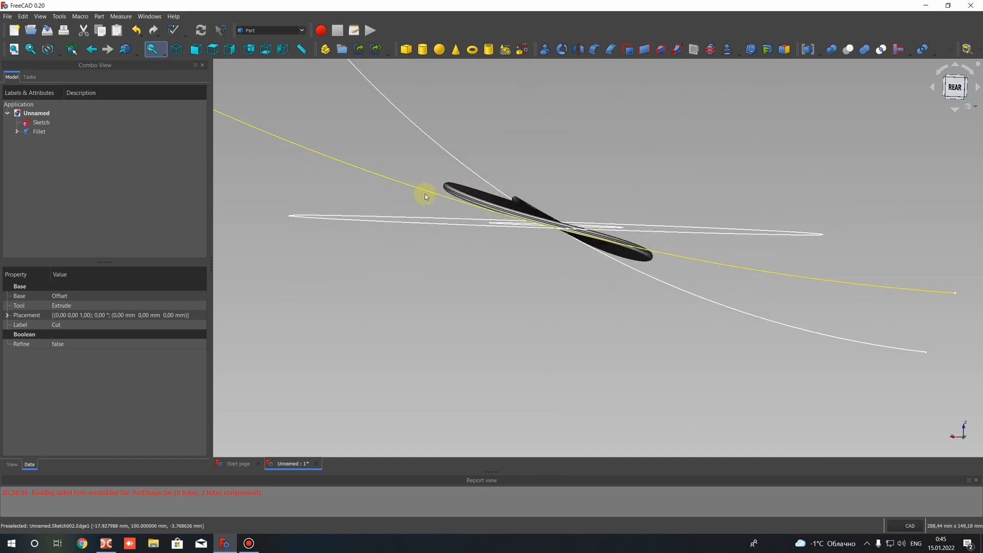
left_click(378, 176)
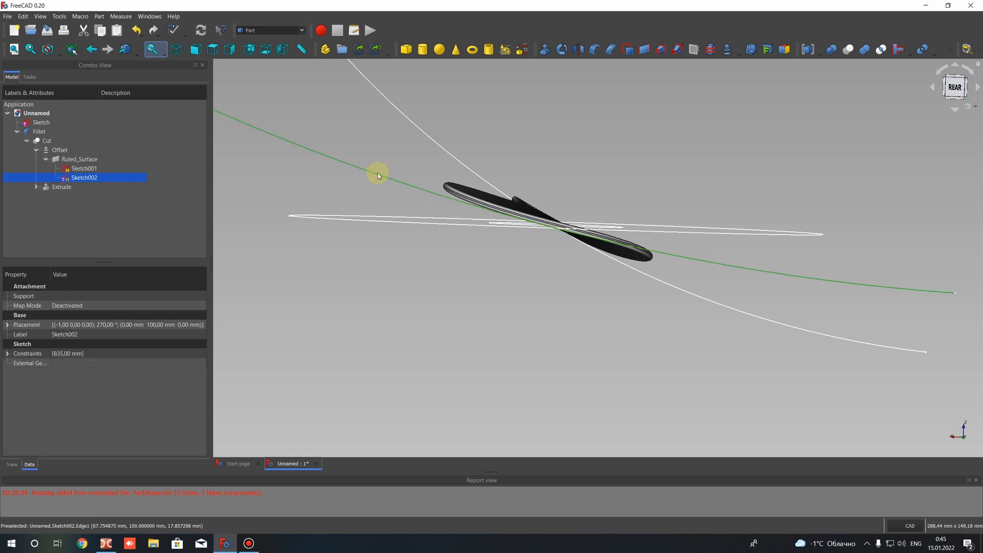
scroll(377, 173, "down", 3)
scroll(392, 183, "up", 3)
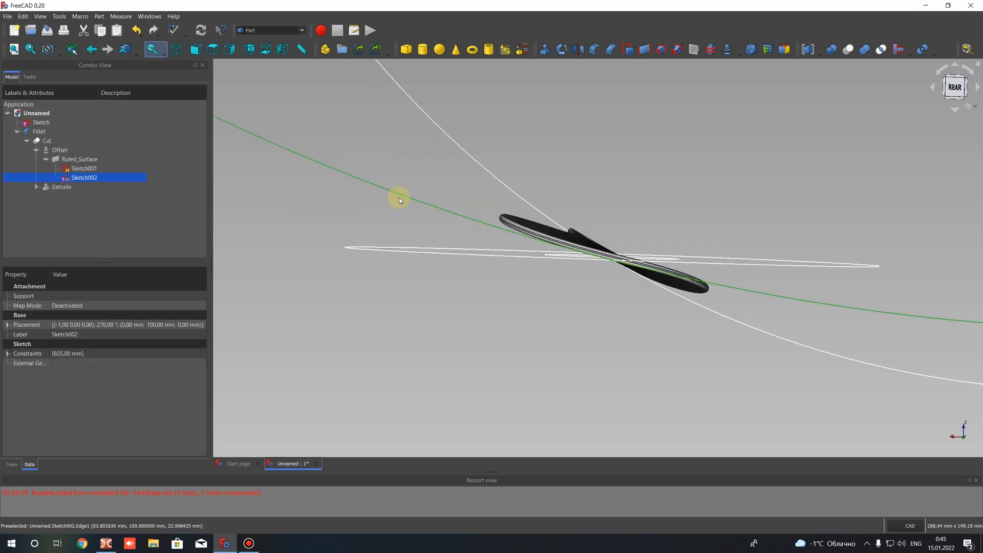
scroll(412, 199, "down", 2)
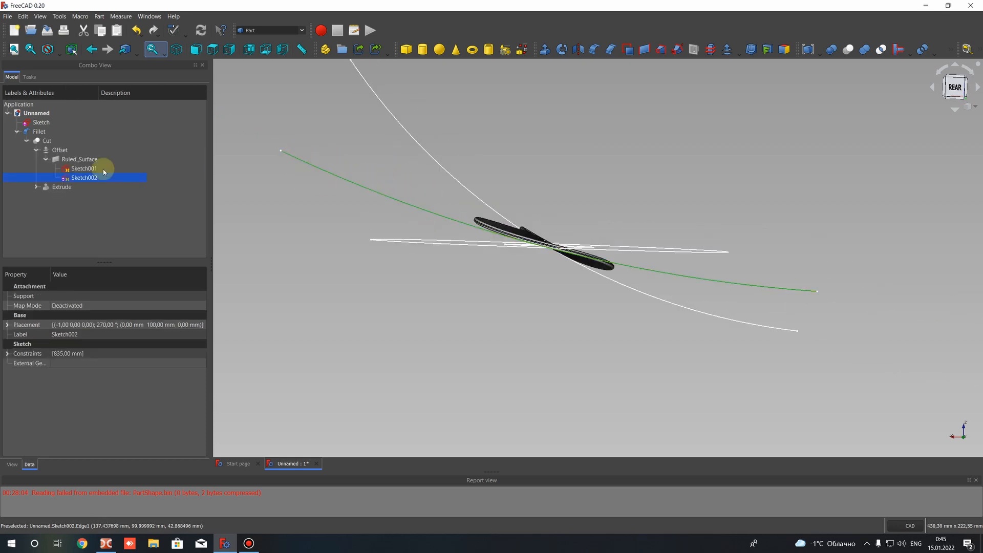
right_click(78, 177)
left_click(96, 183)
scroll(680, 227, "down", 2)
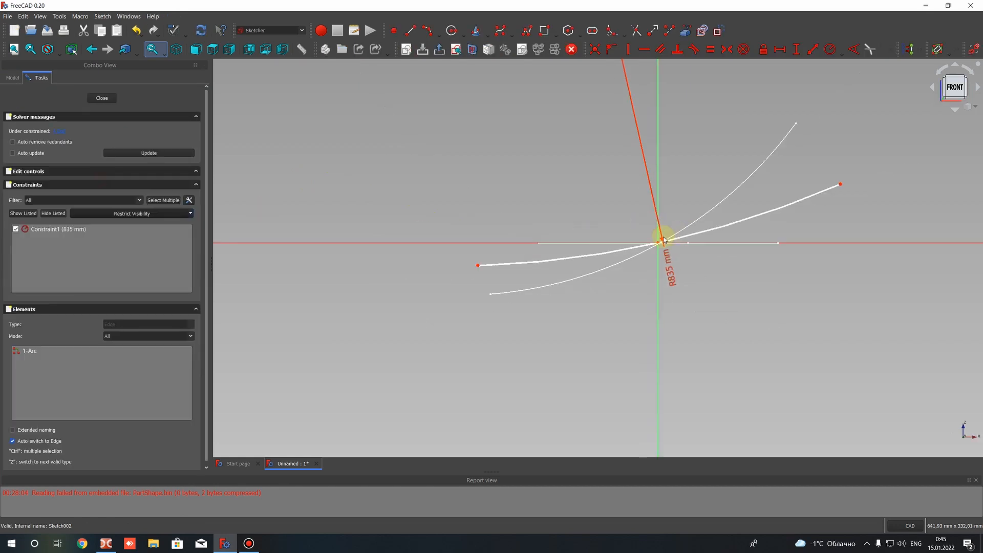
Keep the arc's 835 mm radius and move its centre point farther from the vertical axis, to about (-247, 785)
scroll(643, 213, "down", 5)
scroll(609, 317, "up", 3)
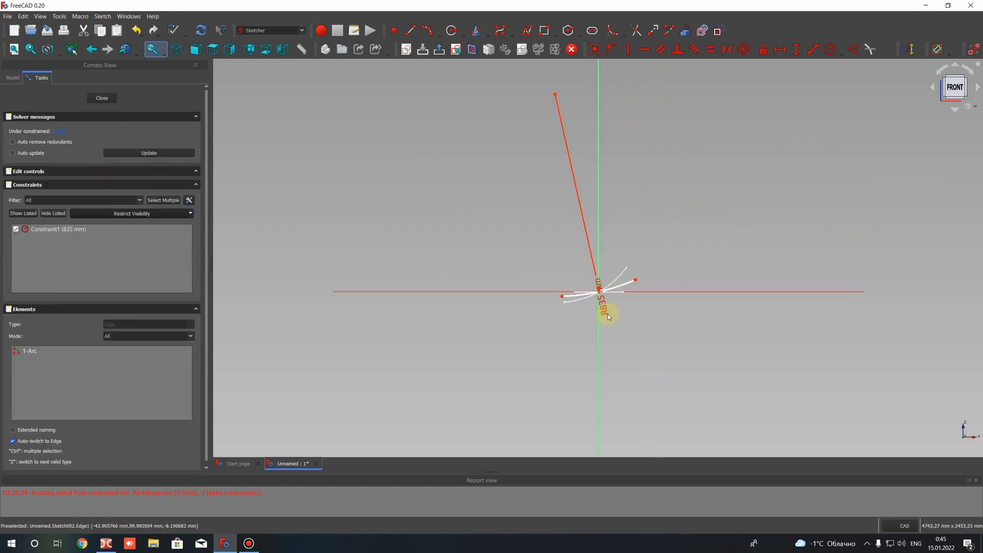
scroll(609, 317, "up", 3)
double_click(506, 275)
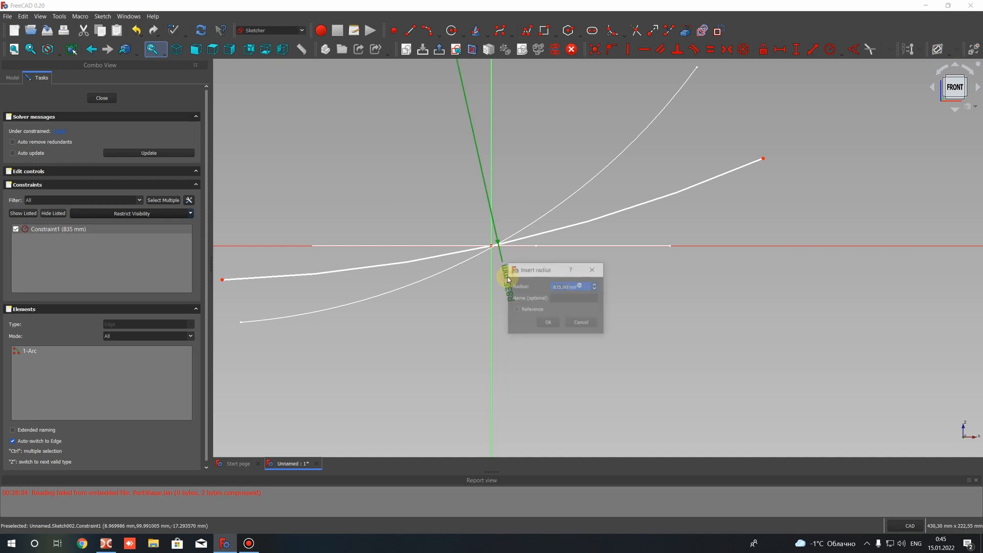
left_click(555, 324)
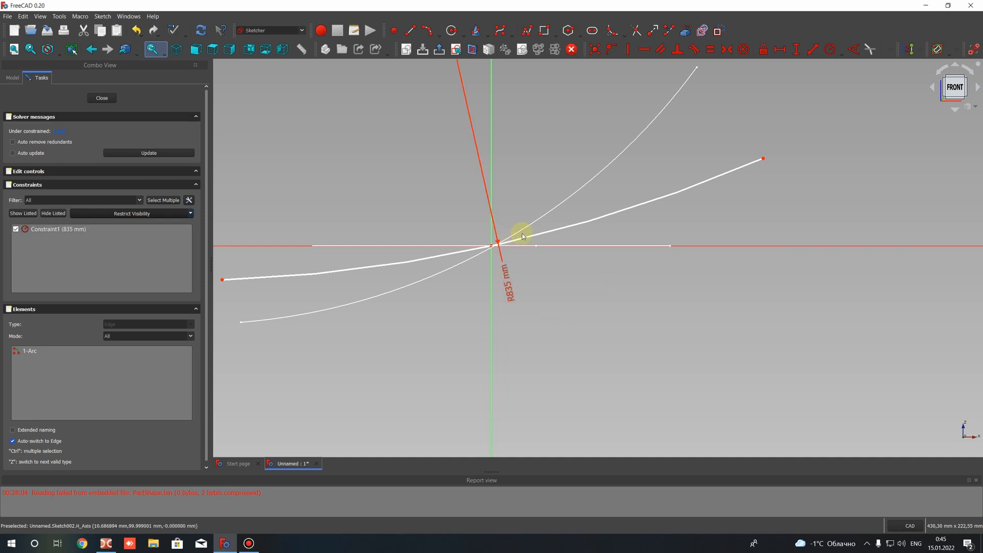
scroll(535, 127, "down", 5)
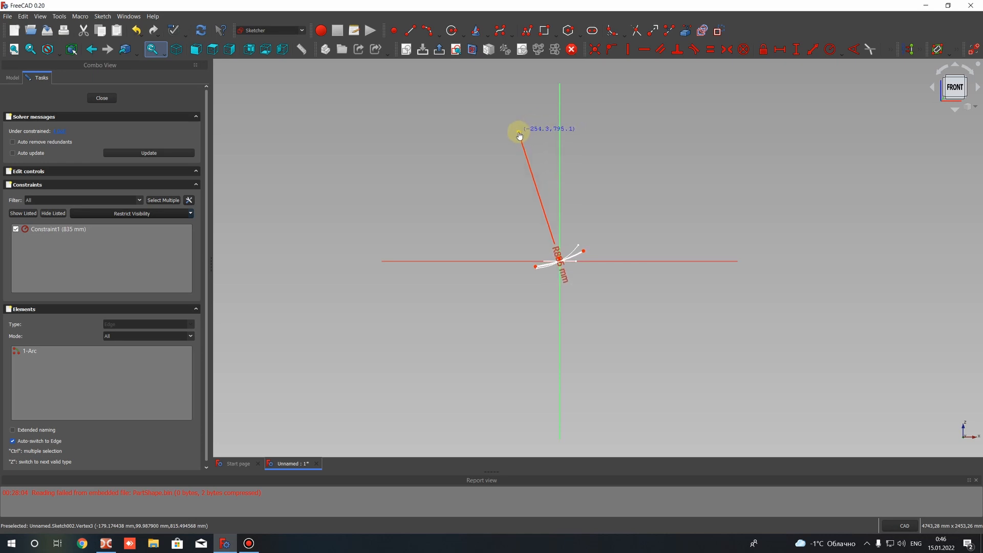
scroll(547, 182, "up", 10)
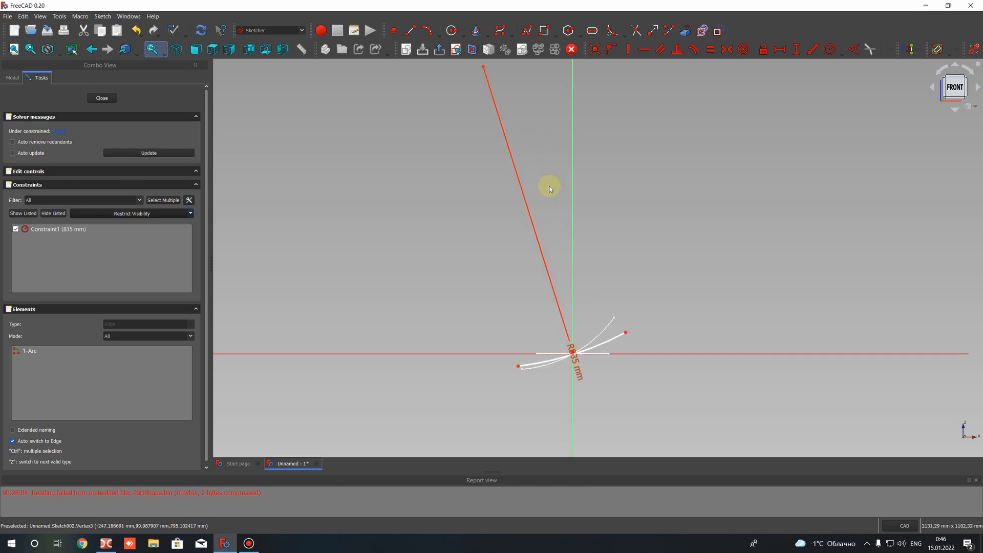
Shift the 835 mm arc in Sketch002 onto the origin and close the sketch
left_click_drag(553, 322, 551, 318)
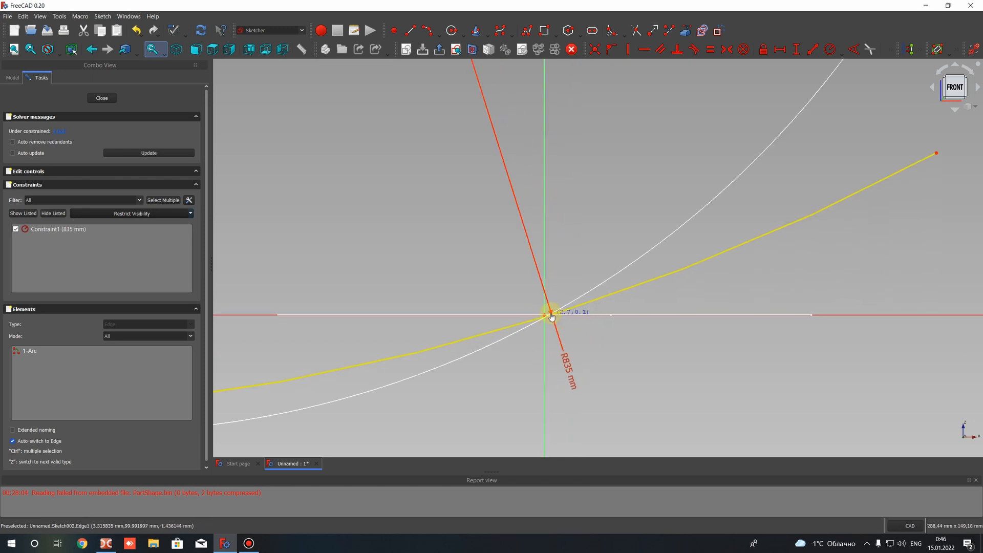
scroll(639, 285, "down", 5)
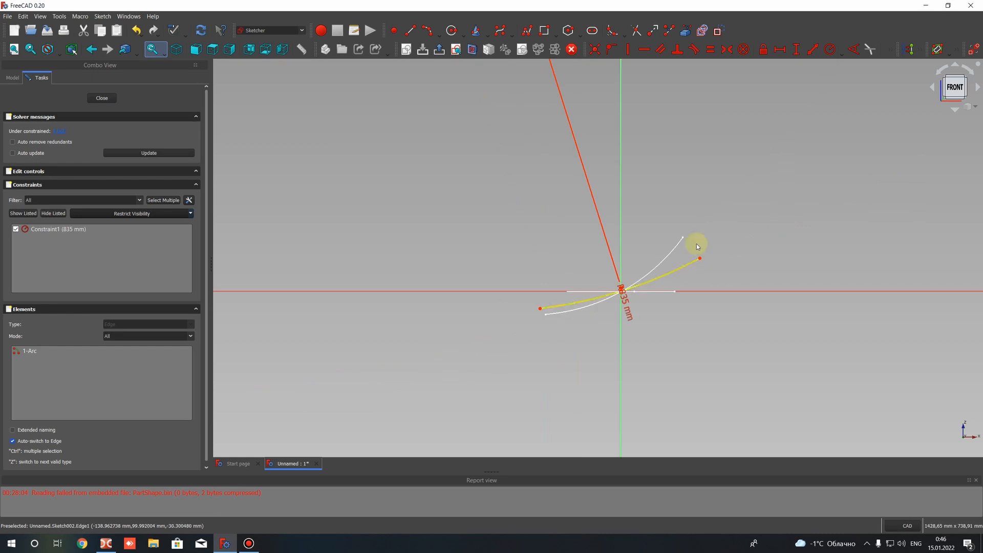
left_click(100, 98)
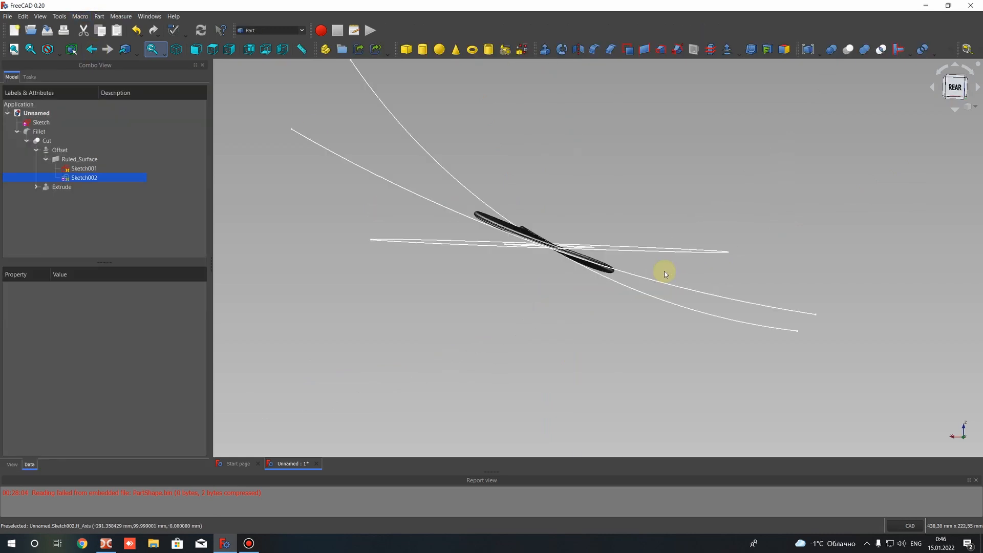
mouse_move(619, 217)
middle_mouse_down()
mouse_move(582, 309)
mouse_move(625, 230)
mouse_move(562, 239)
mouse_move(575, 252)
mouse_move(632, 220)
mouse_move(584, 287)
mouse_move(610, 279)
middle_mouse_up()
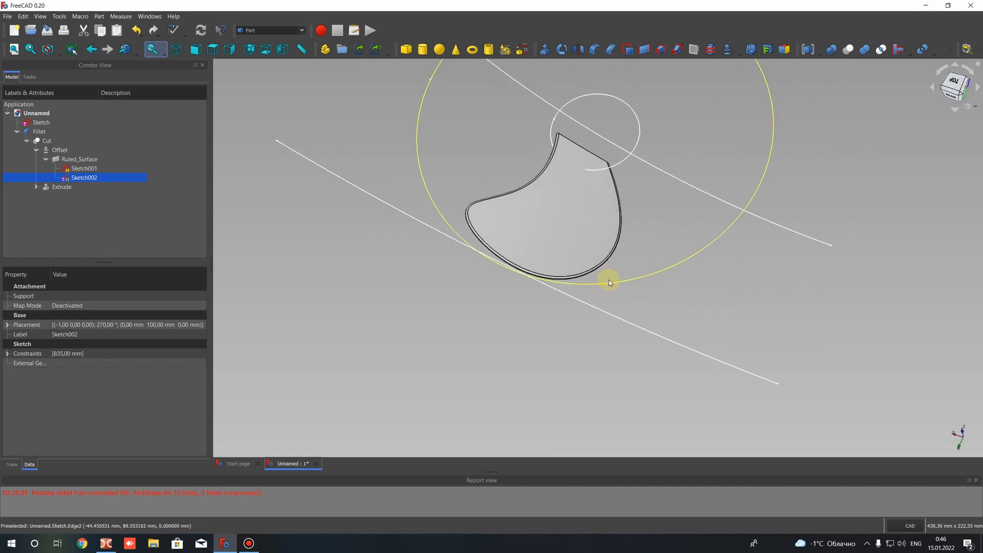
Open Sketch001 for editing and tilt its 350 mm arc more steeply by moving its centre point farther from the vertical axis and extending its upper end
right_click(93, 171)
left_click(111, 171)
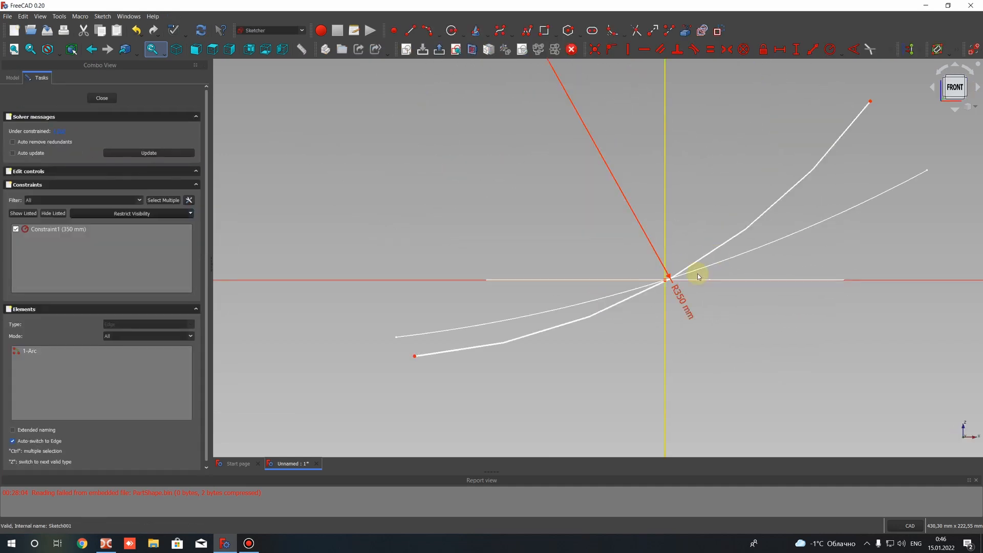
scroll(633, 185, "down", 4)
scroll(634, 174, "down", 4)
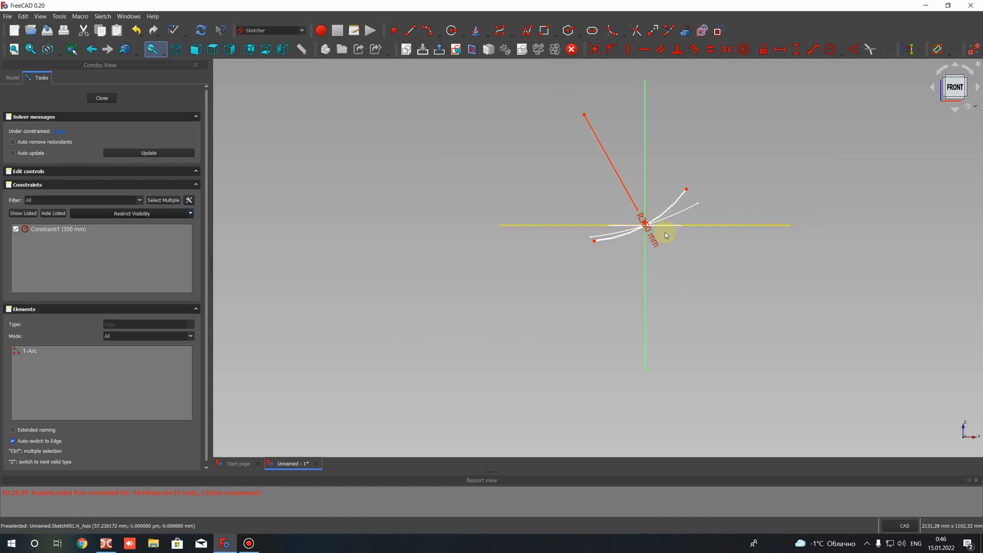
scroll(657, 230, "up", 5)
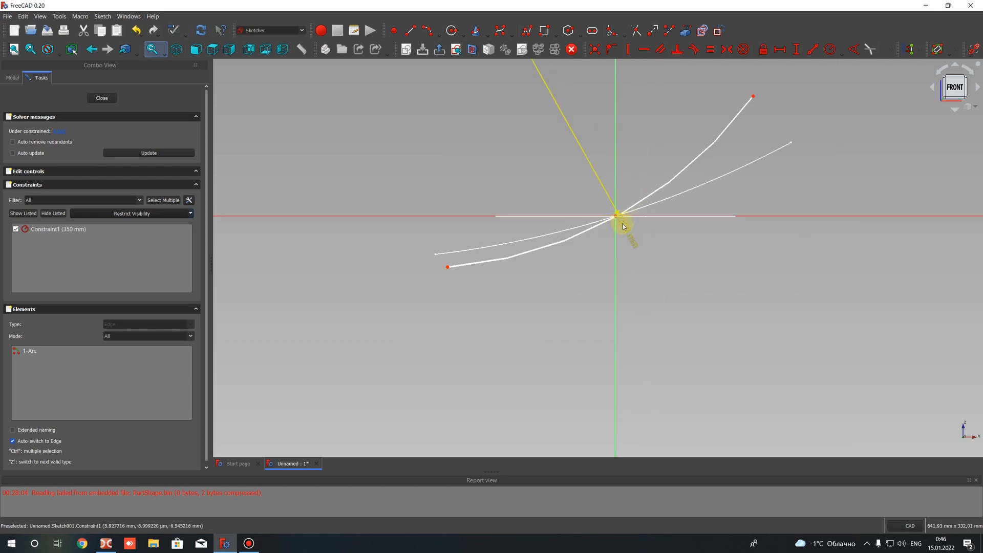
scroll(615, 184, "down", 4)
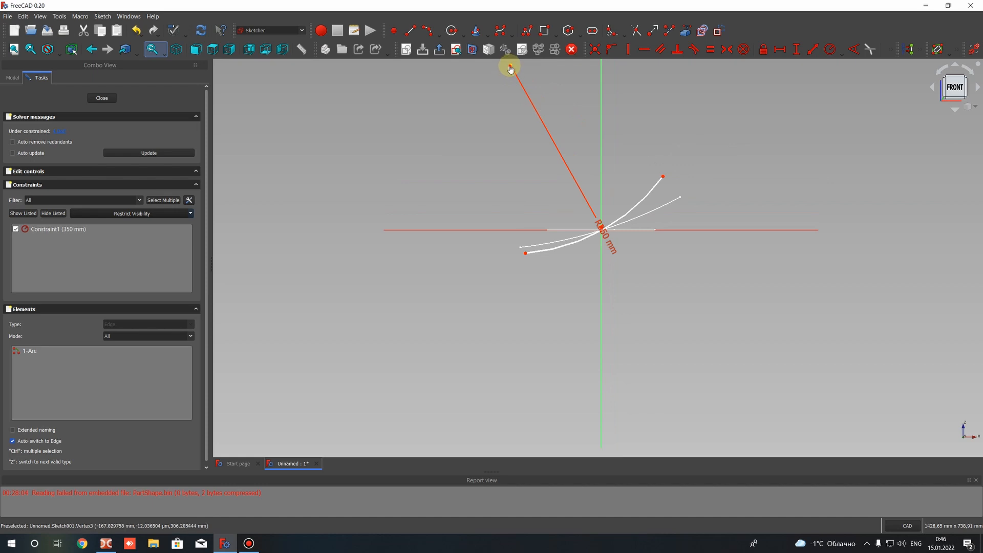
left_click_drag(510, 68, 471, 99)
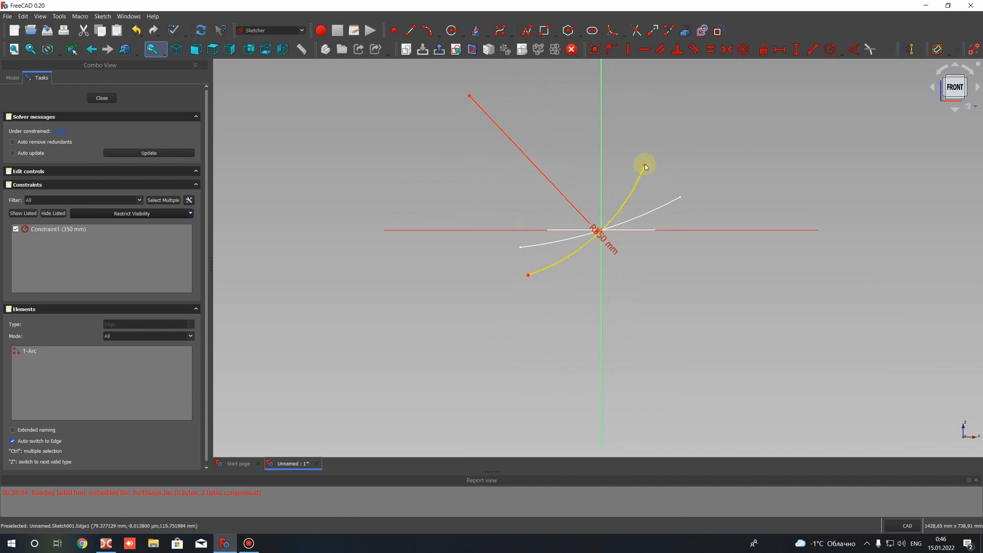
left_click_drag(644, 164, 648, 157)
Try a 200 mm radius on the Sketch001 arc and replace it with 300 mm
double_click(606, 239)
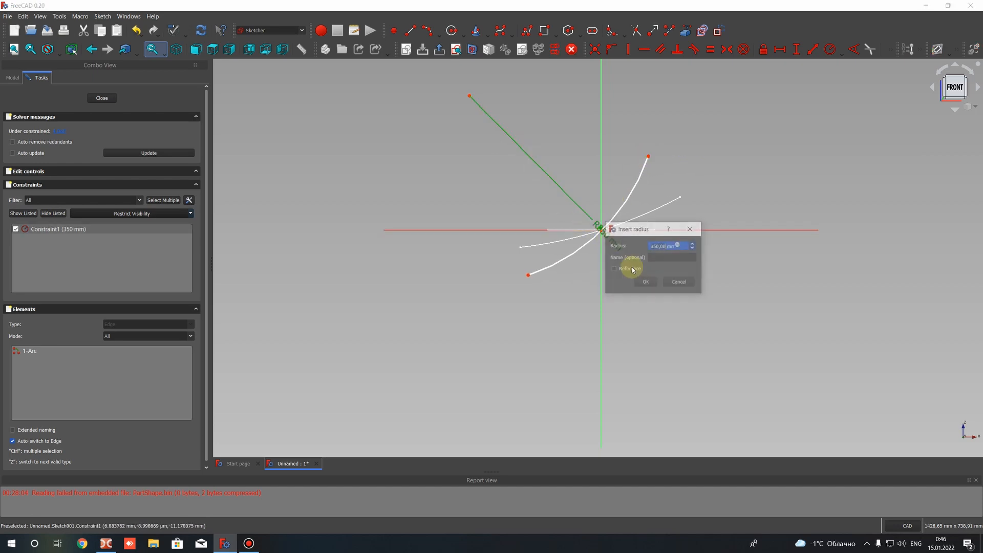
left_click(640, 279)
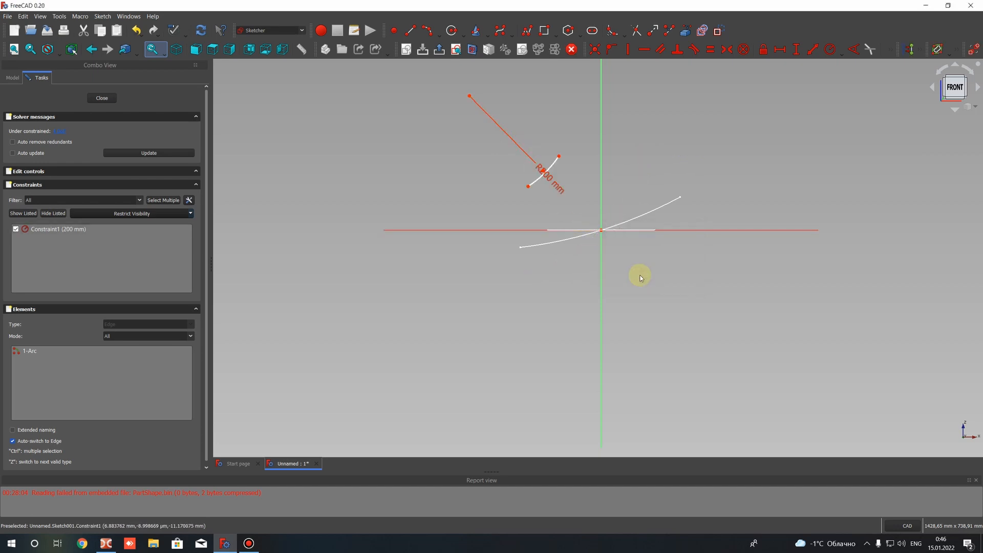
double_click(547, 174)
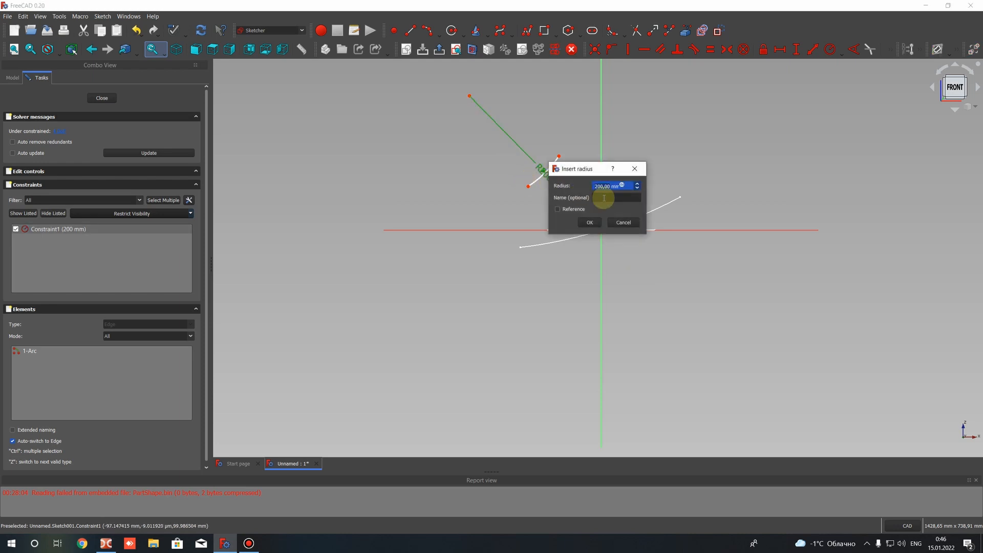
key("Return")
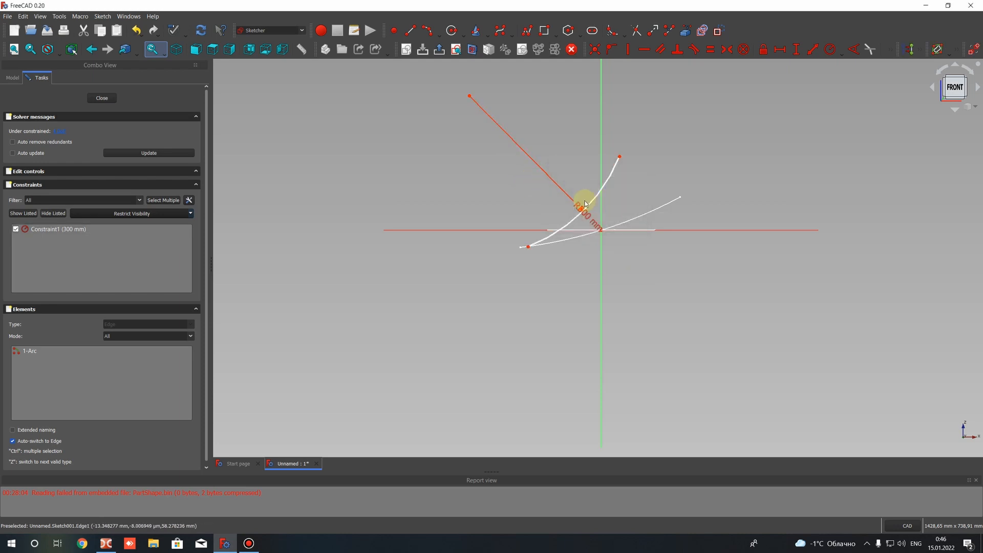
Reposition the 300 mm arc's centre point and both ends so the arc passes through the origin, and close Sketch001
left_click_drag(528, 247, 500, 260)
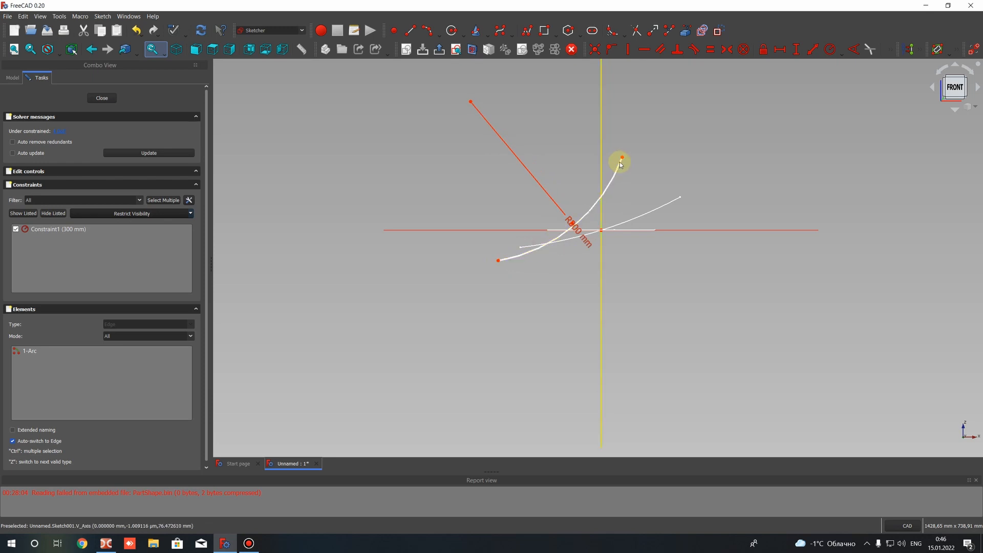
left_click_drag(632, 147, 622, 163)
mouse_move(481, 105)
left_mouse_down()
mouse_move(505, 95)
mouse_move(494, 101)
mouse_move(499, 110)
left_mouse_up()
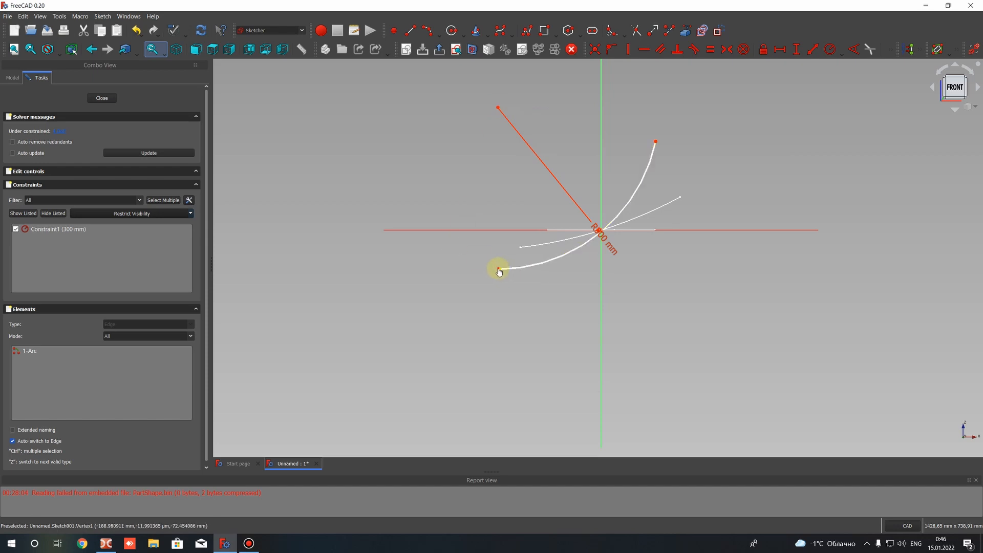
left_click_drag(499, 271, 518, 269)
left_click_drag(656, 142, 654, 153)
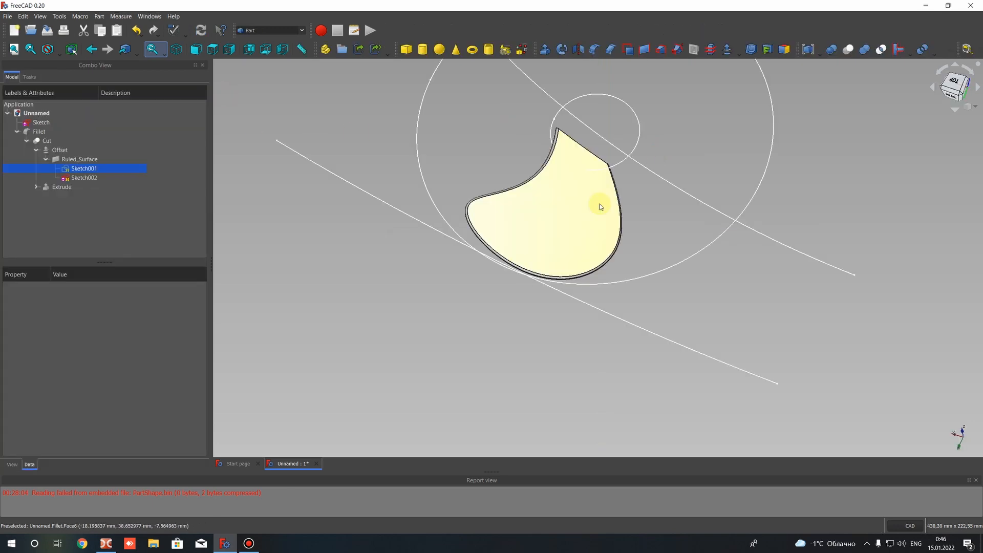
Examine the reshaped blade's twist, root end face and filleted rim up close from the front
mouse_move(637, 213)
middle_mouse_down()
mouse_move(669, 177)
mouse_move(705, 174)
mouse_move(751, 132)
mouse_move(619, 160)
mouse_move(693, 230)
mouse_move(750, 198)
mouse_move(632, 267)
mouse_move(662, 115)
mouse_move(555, 233)
mouse_move(600, 245)
mouse_move(571, 340)
mouse_move(626, 241)
mouse_move(441, 213)
mouse_move(383, 235)
mouse_move(448, 256)
mouse_move(684, 266)
mouse_move(465, 300)
mouse_move(682, 253)
middle_mouse_up()
scroll(717, 246, "up", 6)
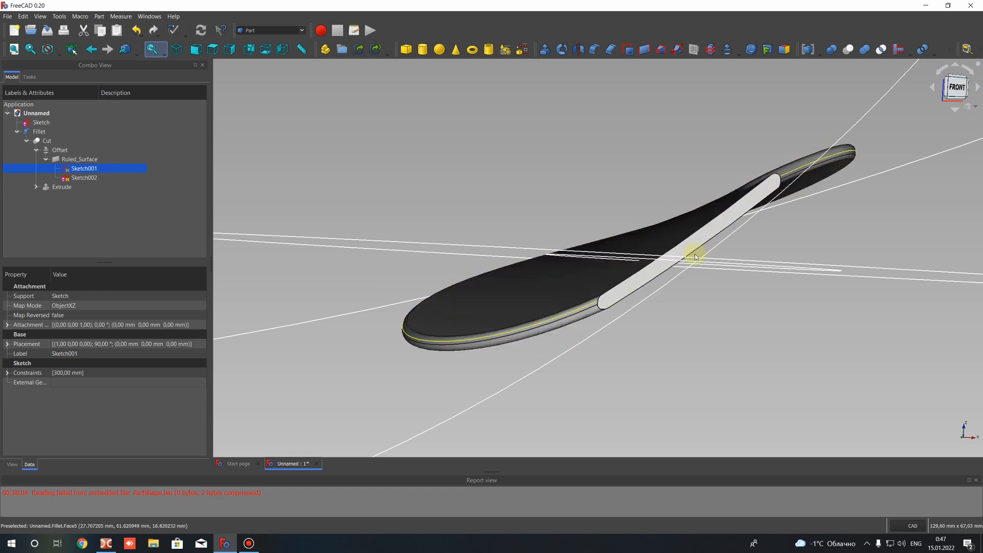
middle_click_drag(637, 259, 726, 200)
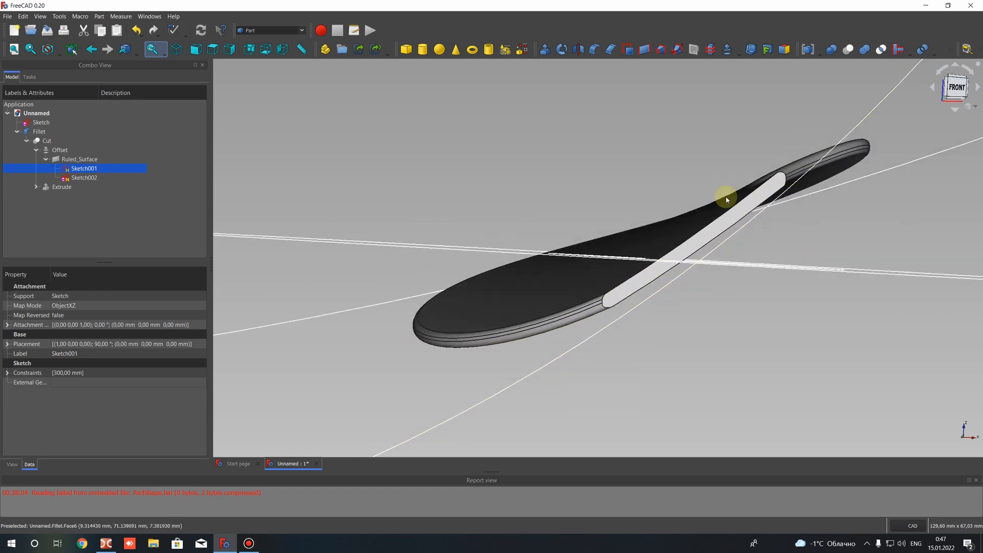
scroll(725, 198, "up", 4)
scroll(698, 243, "down", 4)
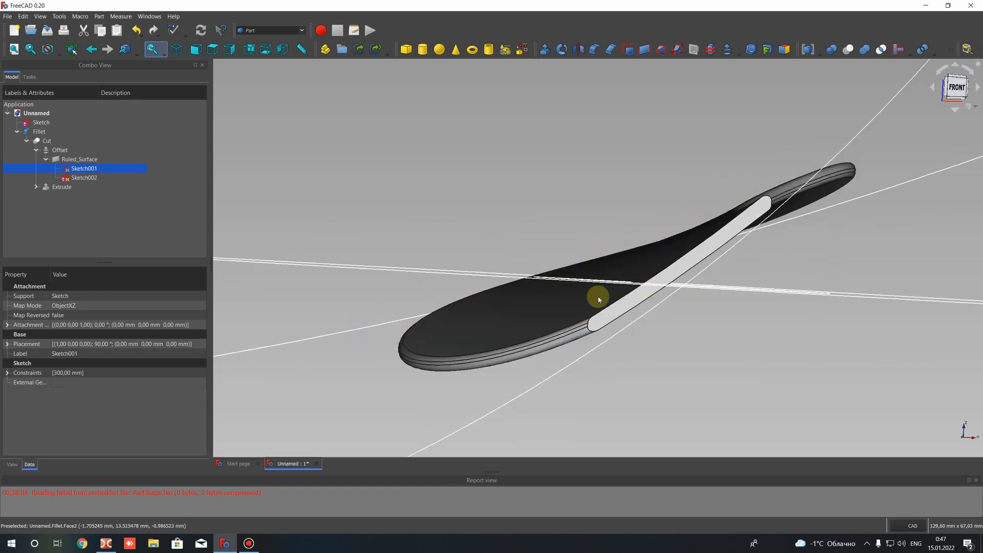
Compare the two guide arcs by opening Sketch002 in the front view, and close it without editing
left_click(81, 170)
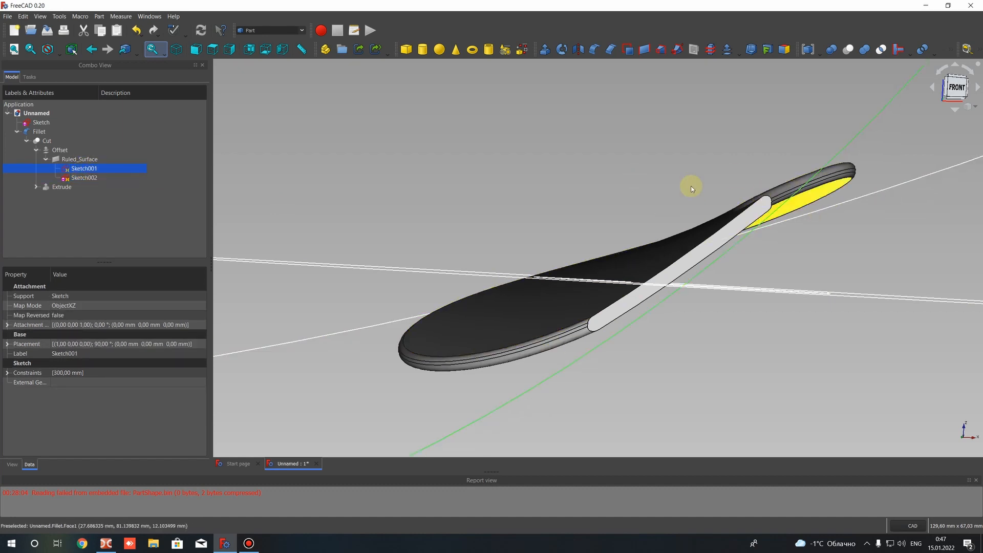
double_click(86, 177)
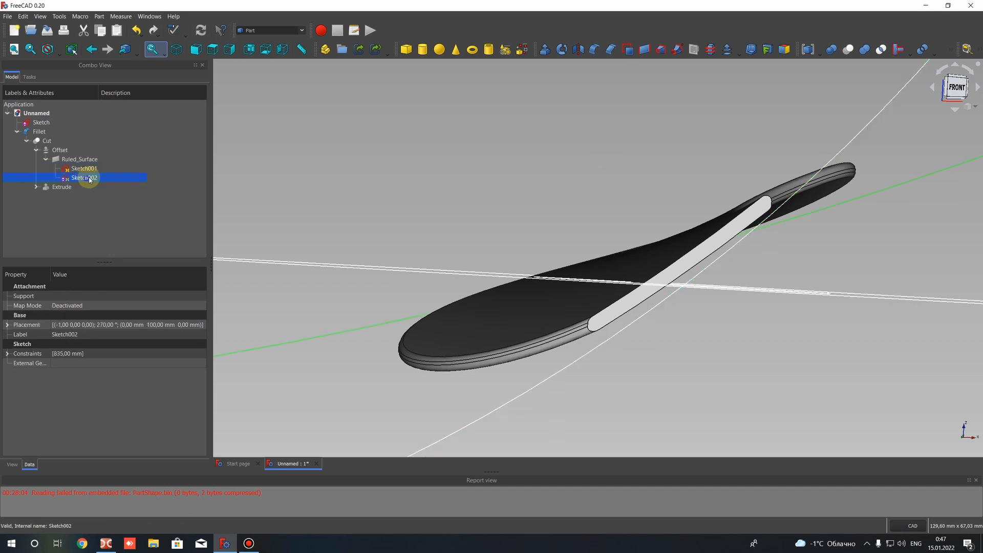
scroll(717, 236, "down", 10)
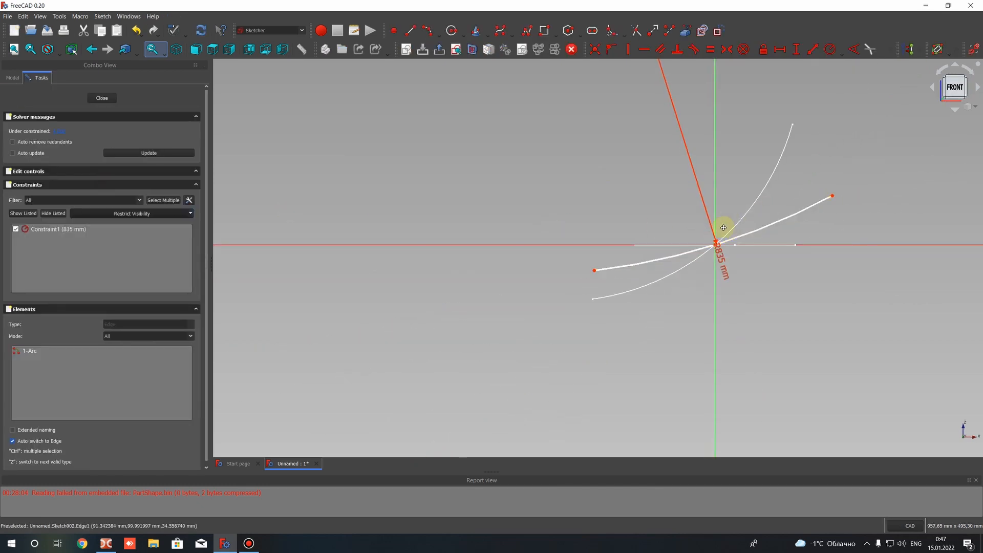
mouse_move(729, 219)
middle_mouse_down()
mouse_move(692, 239)
mouse_move(724, 312)
mouse_move(702, 267)
mouse_move(702, 316)
mouse_move(623, 360)
mouse_move(650, 290)
mouse_move(731, 244)
middle_mouse_up()
scroll(660, 250, "down", 5)
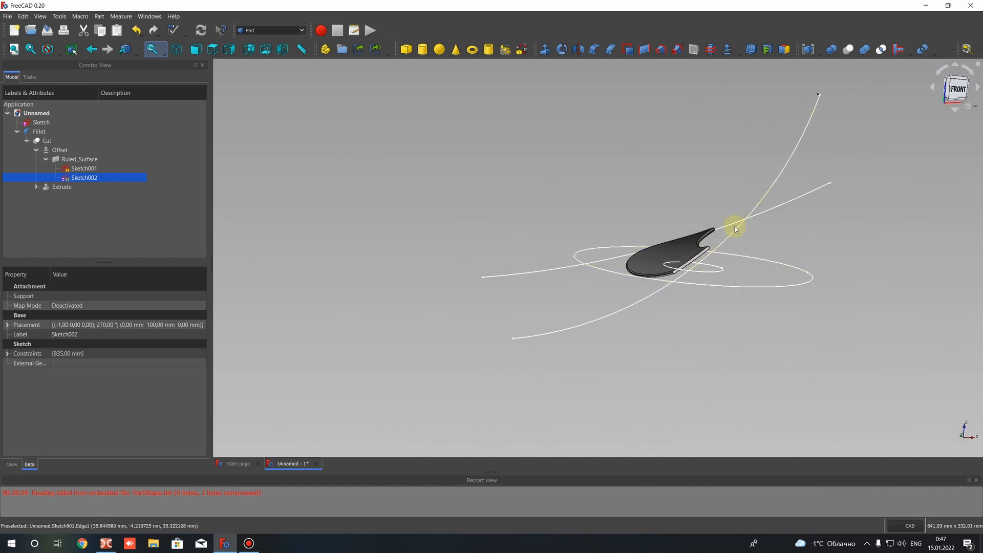
Reopen Sketch001, the steeper guide arc, for editing and set its radius to 100 mm
left_click(736, 228)
right_click(737, 229)
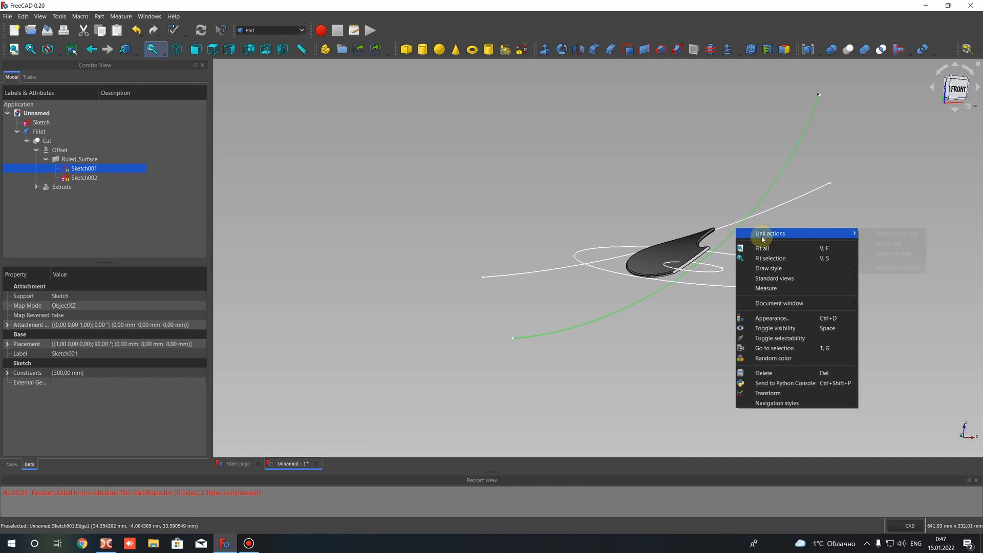
left_click(85, 168)
right_click(92, 169)
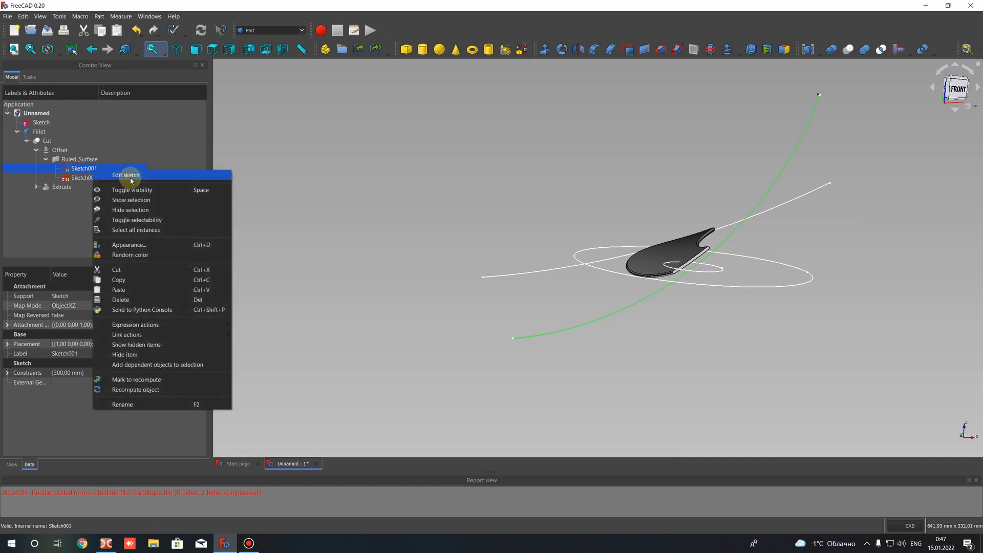
left_click(126, 175)
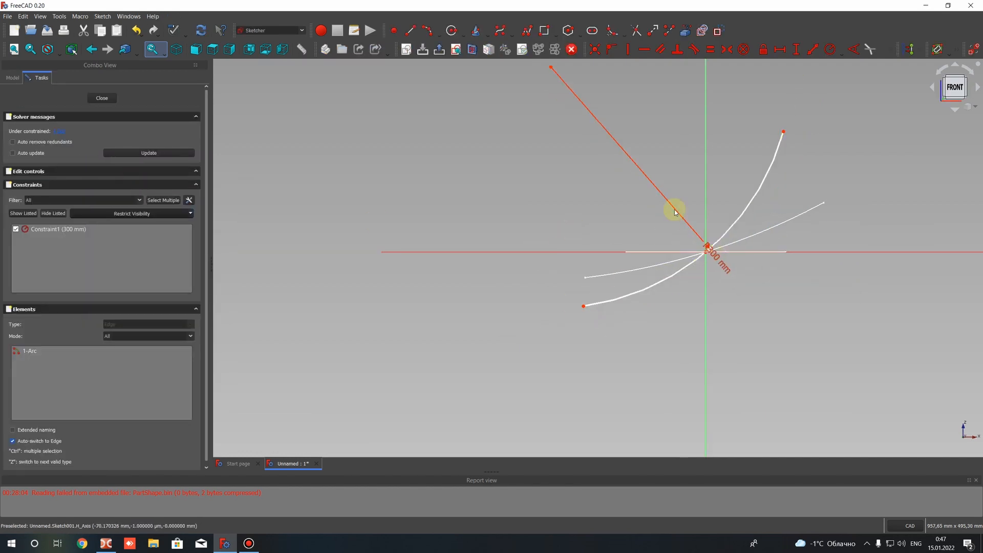
double_click(718, 260)
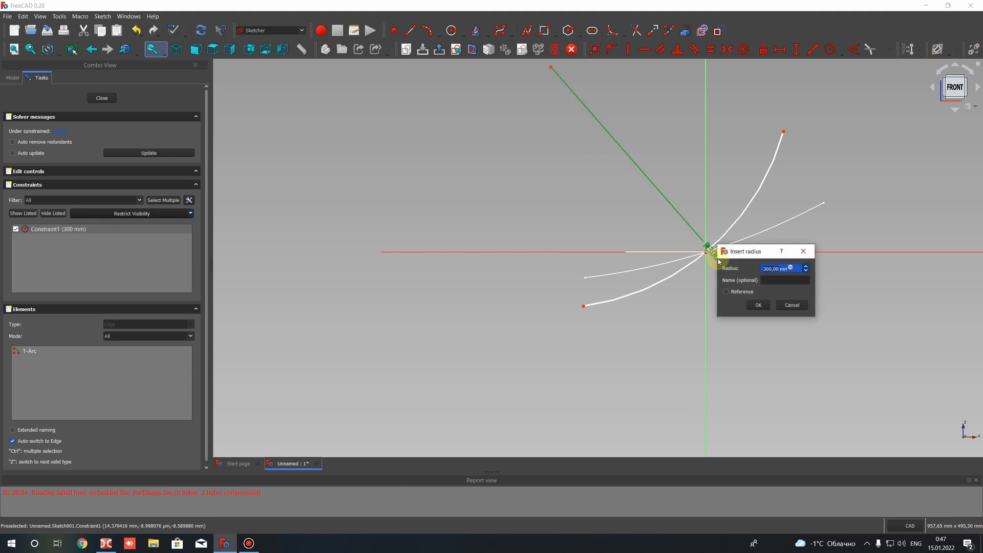
type("100")
key("Return")
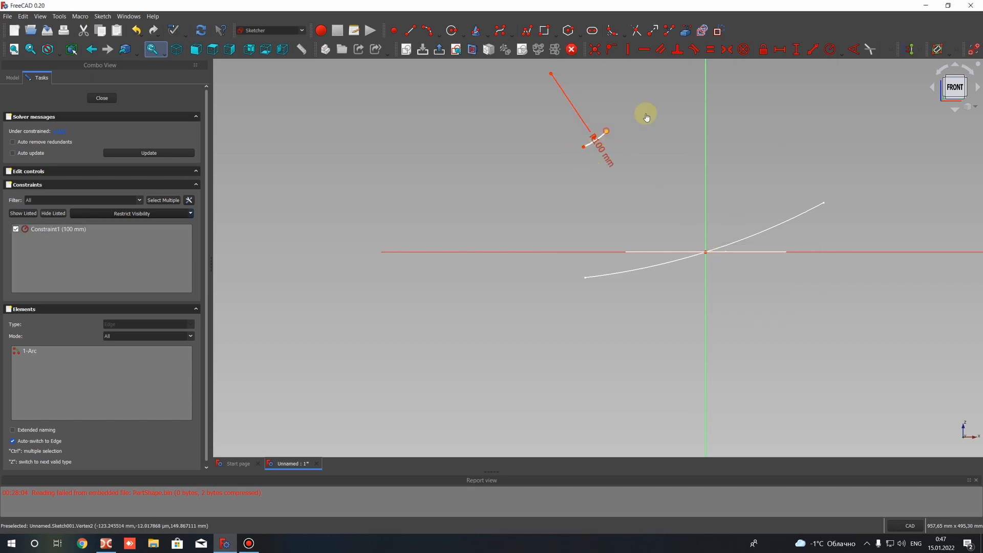
Lengthen the 100 mm arc at its ends and move it down so that it passes through the origin
left_click_drag(589, 163, 543, 174)
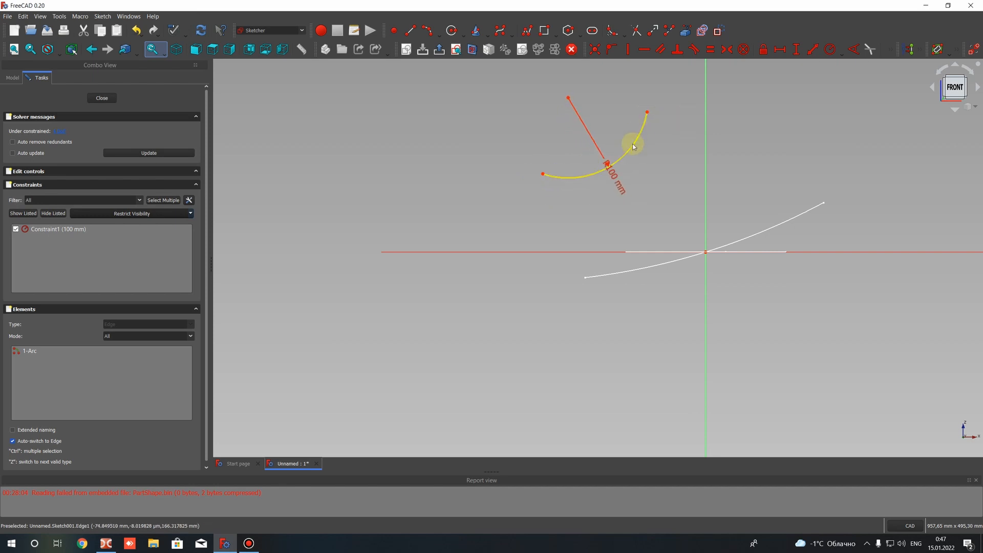
left_click_drag(633, 147, 664, 185)
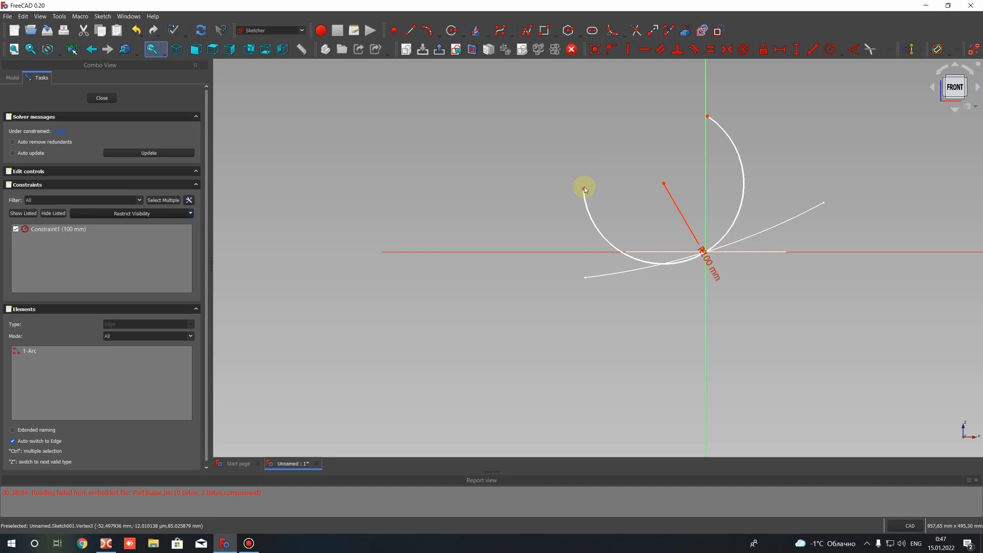
left_click_drag(584, 187, 594, 265)
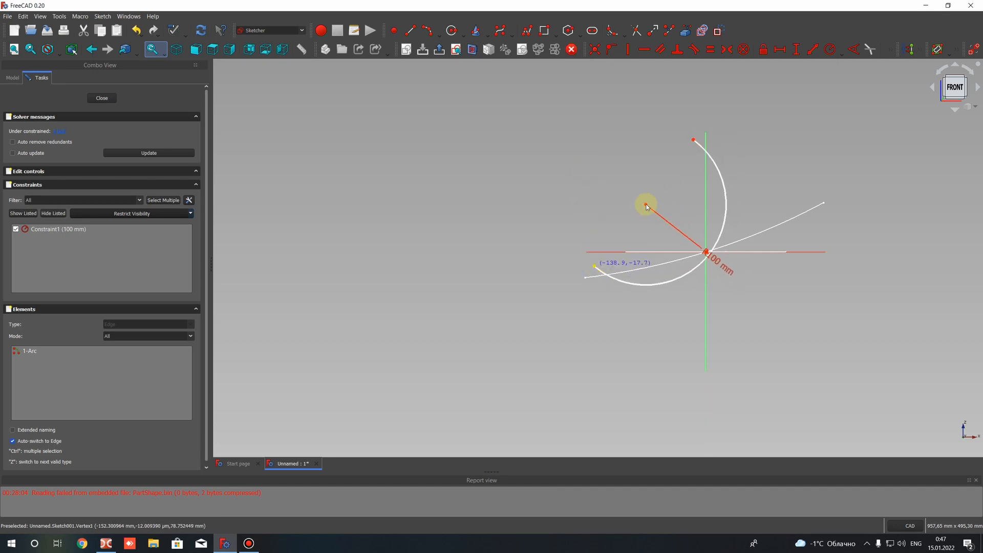
left_click_drag(651, 200, 647, 201)
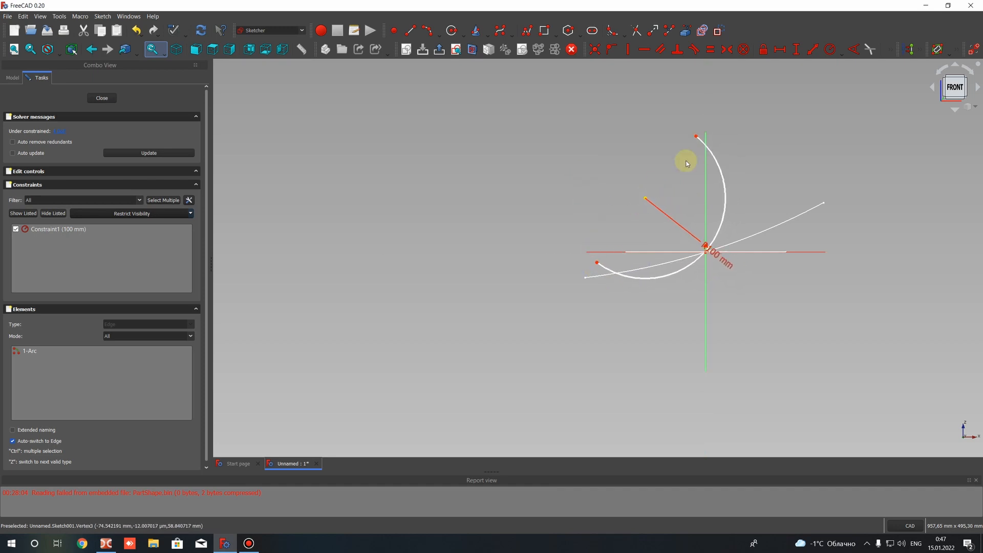
Shorten the 100 mm arc at both ends and shift its centre point to keep the arc crossing near the origin
left_click_drag(698, 138, 749, 204)
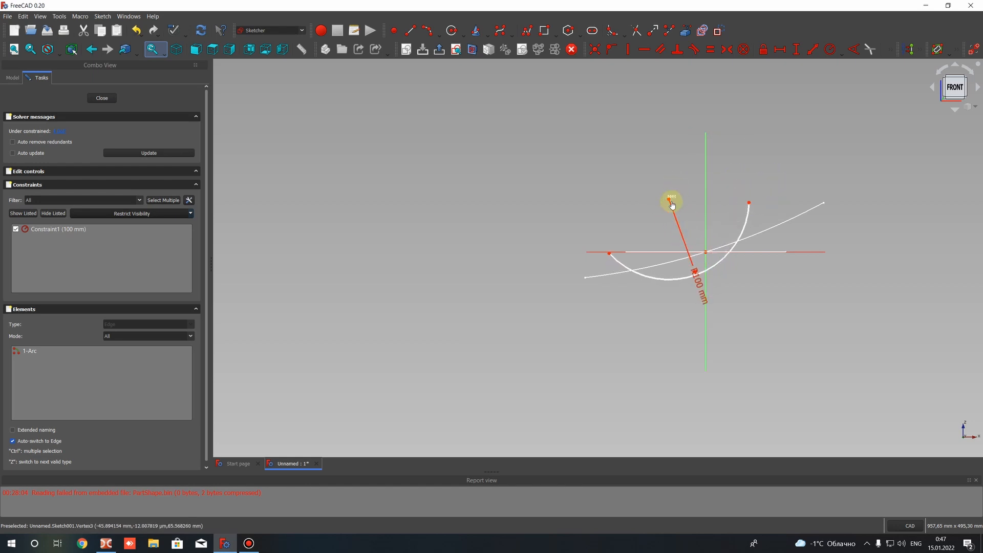
left_click_drag(670, 195, 618, 203)
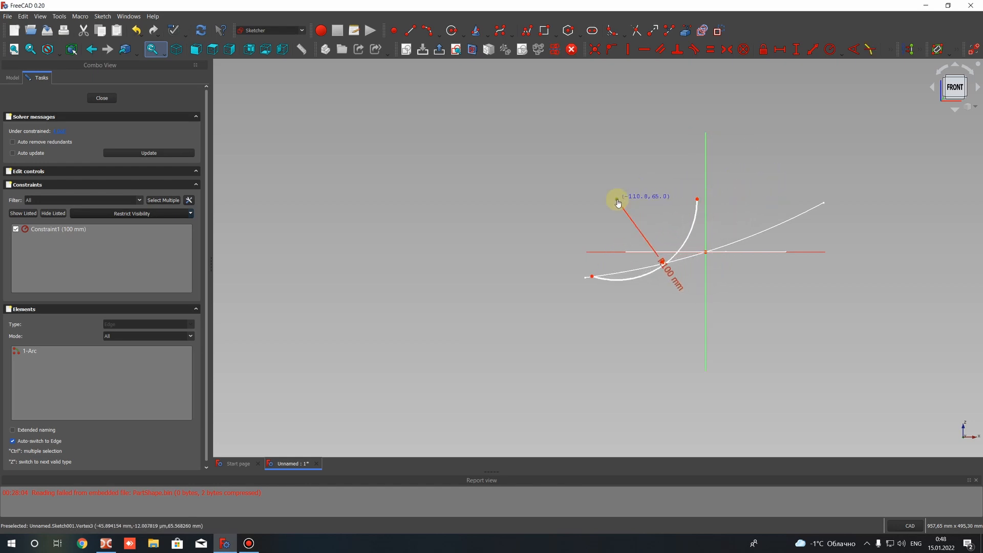
left_click_drag(657, 270, 708, 250)
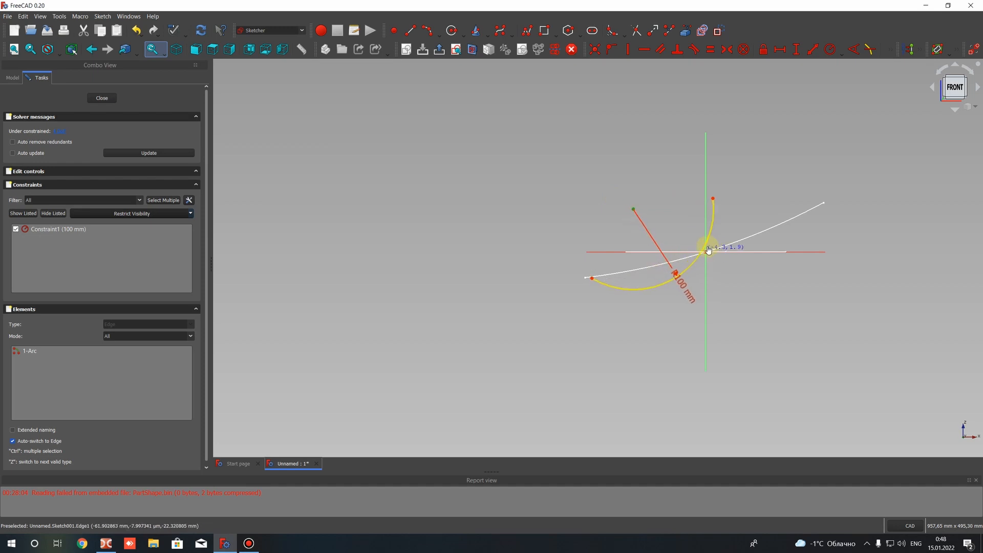
left_click_drag(593, 280, 672, 260)
left_click_drag(716, 213, 725, 222)
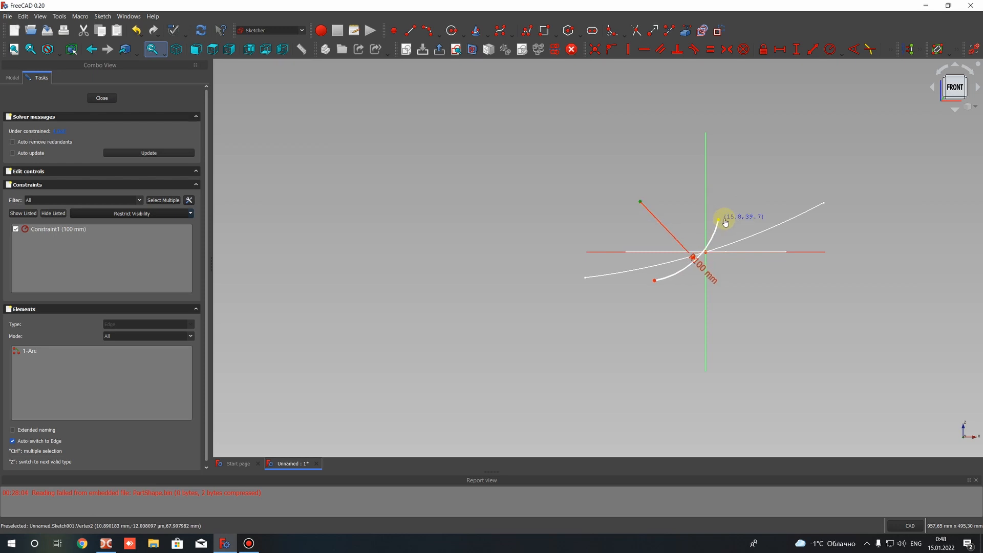
left_click_drag(643, 209, 663, 197)
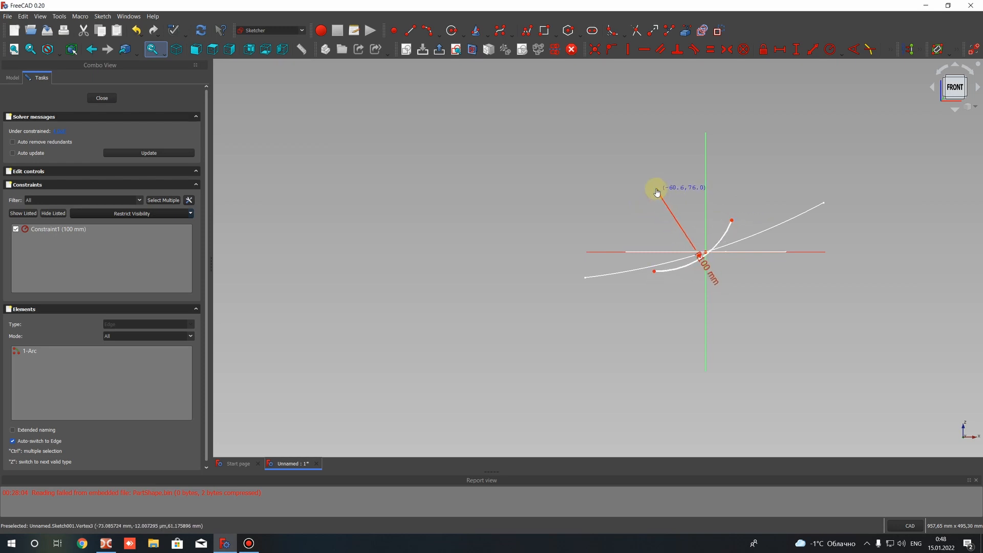
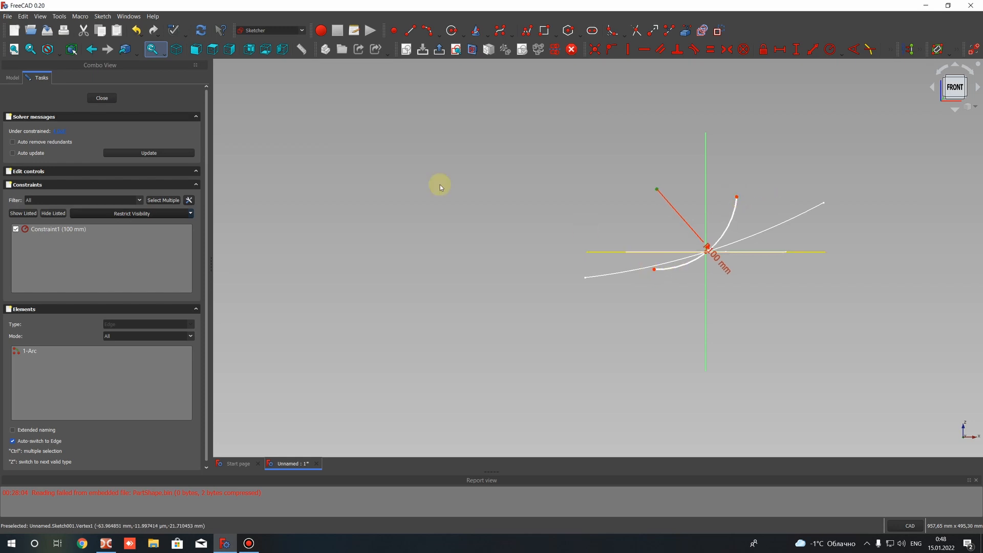
Finish editing the guide arc sketch and inspect the reshaped blade from several sides
key("Escape")
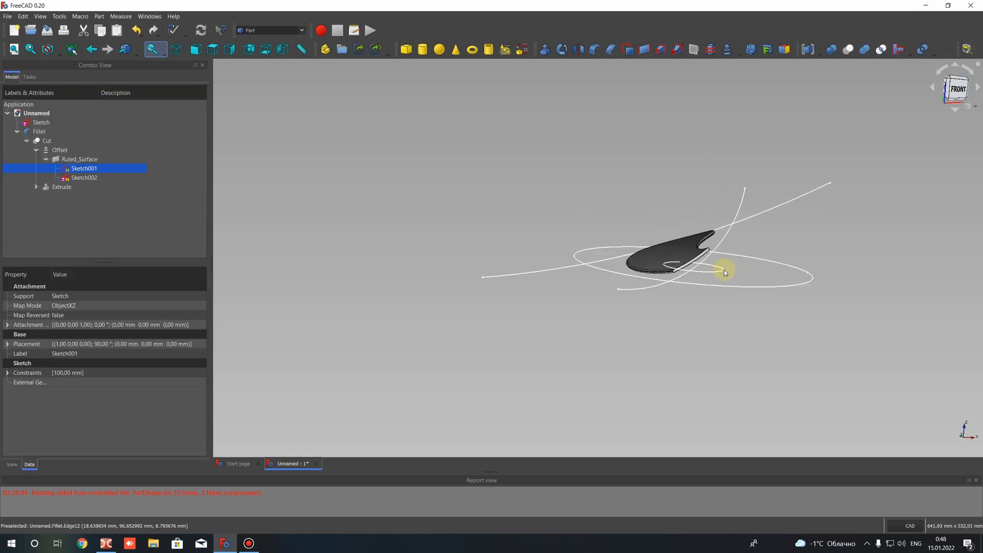
mouse_move(724, 269)
middle_mouse_down()
mouse_move(657, 281)
mouse_move(656, 379)
mouse_move(641, 279)
mouse_move(698, 241)
mouse_move(665, 307)
mouse_move(692, 311)
mouse_move(717, 278)
mouse_move(926, 198)
mouse_move(854, 169)
mouse_move(807, 270)
mouse_move(784, 237)
mouse_move(577, 237)
mouse_move(602, 287)
mouse_move(614, 244)
mouse_move(623, 262)
mouse_move(577, 263)
mouse_move(601, 266)
mouse_move(623, 235)
mouse_move(591, 288)
mouse_move(584, 247)
mouse_move(651, 239)
mouse_move(592, 248)
mouse_move(608, 171)
mouse_move(601, 285)
mouse_move(660, 240)
mouse_move(729, 284)
mouse_move(475, 225)
middle_mouse_up()
middle_click_drag(717, 207, 409, 145)
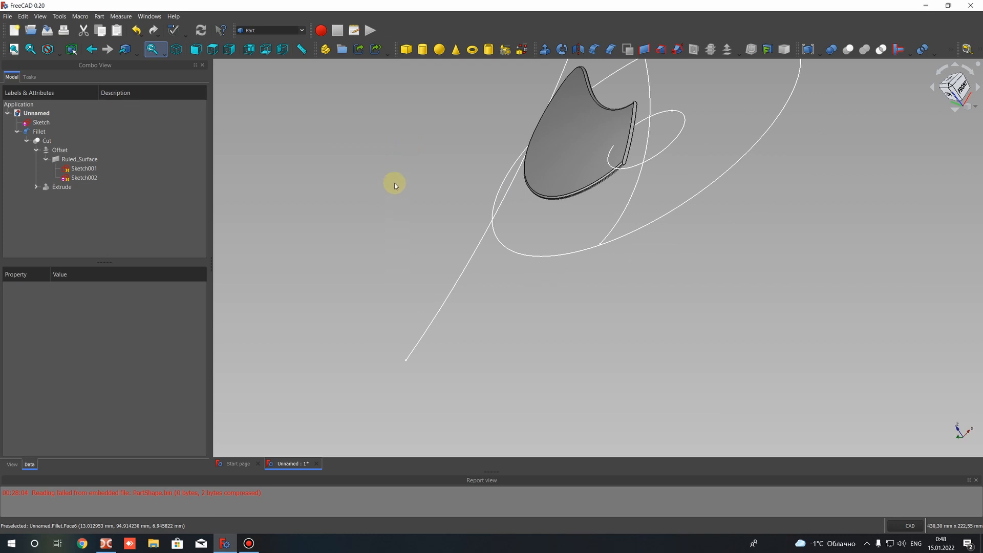
middle_click_drag(393, 182, 312, 266)
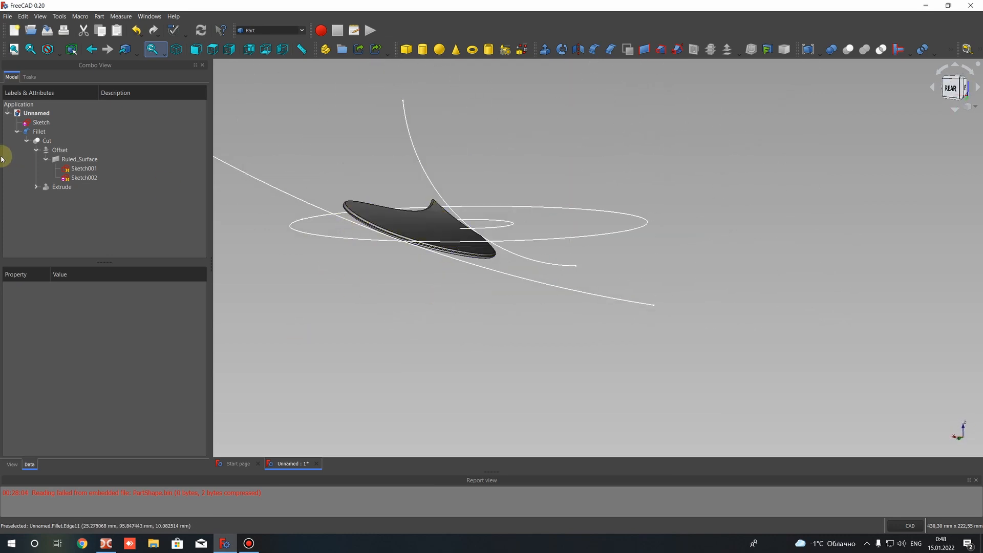
Hide the two guide arc sketches, Sketch001 and Sketch002
left_click(75, 172)
left_click(83, 181)
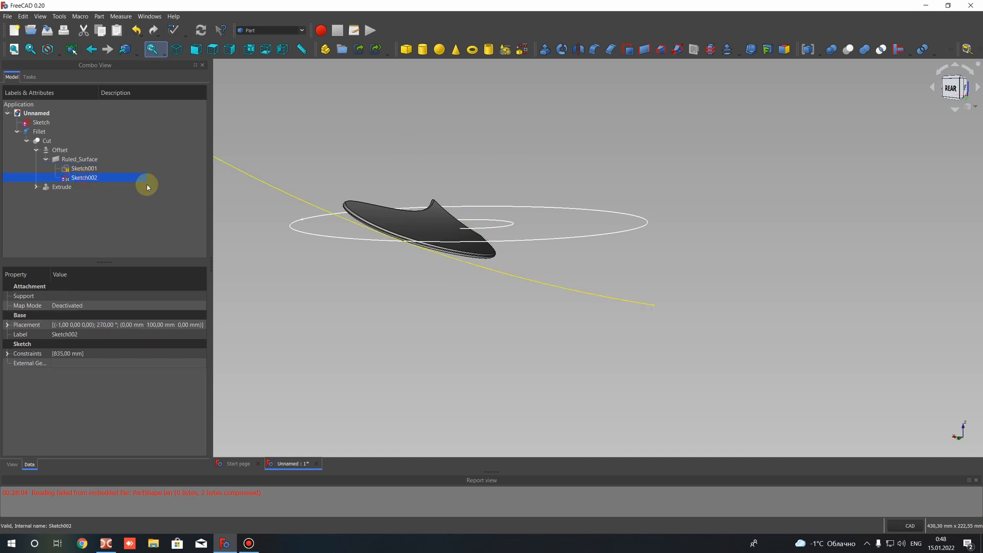
key("space")
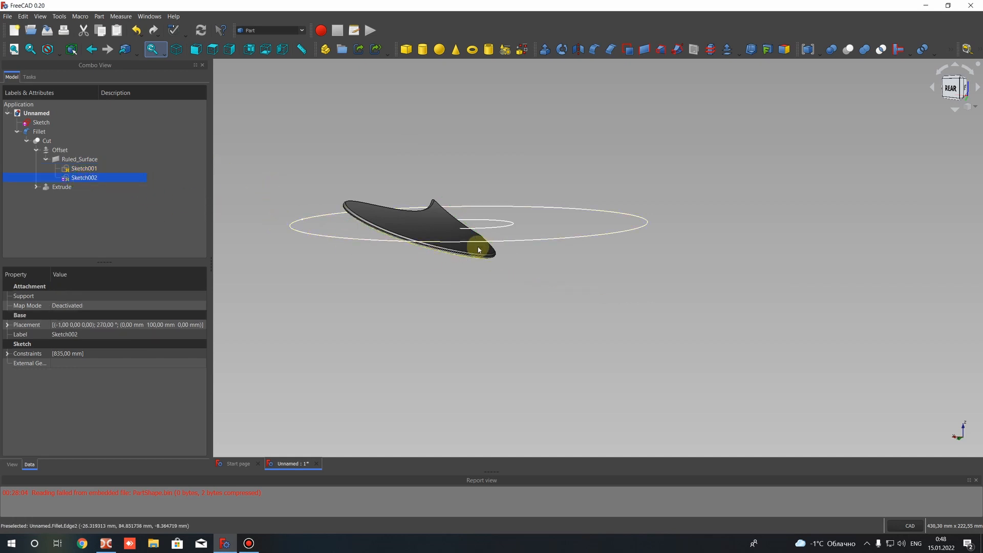
Edit the base Sketch to delete its 100 mm radius circle, keeping only the 25 mm radius circle, and close the sketch
left_click(40, 125)
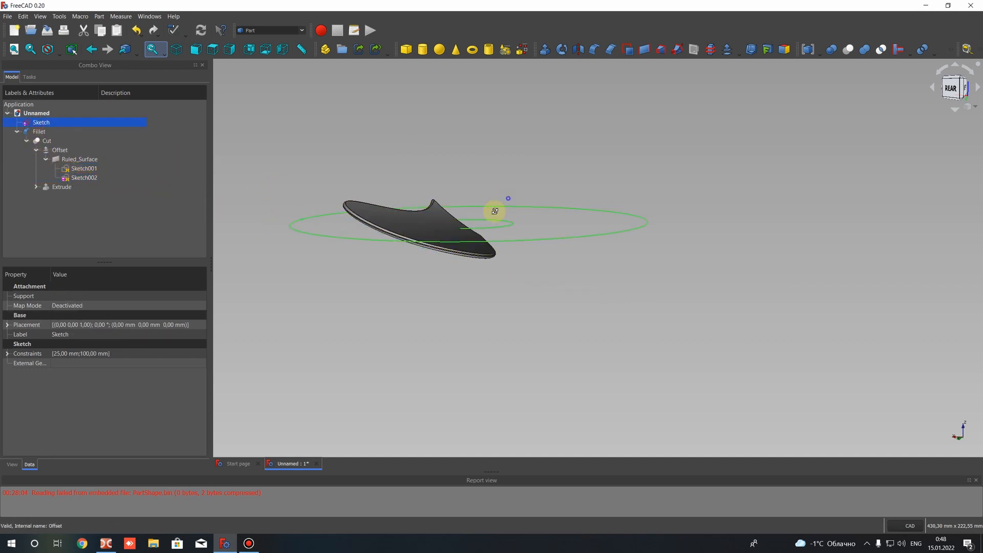
middle_click_drag(493, 210, 520, 166)
right_click(51, 125)
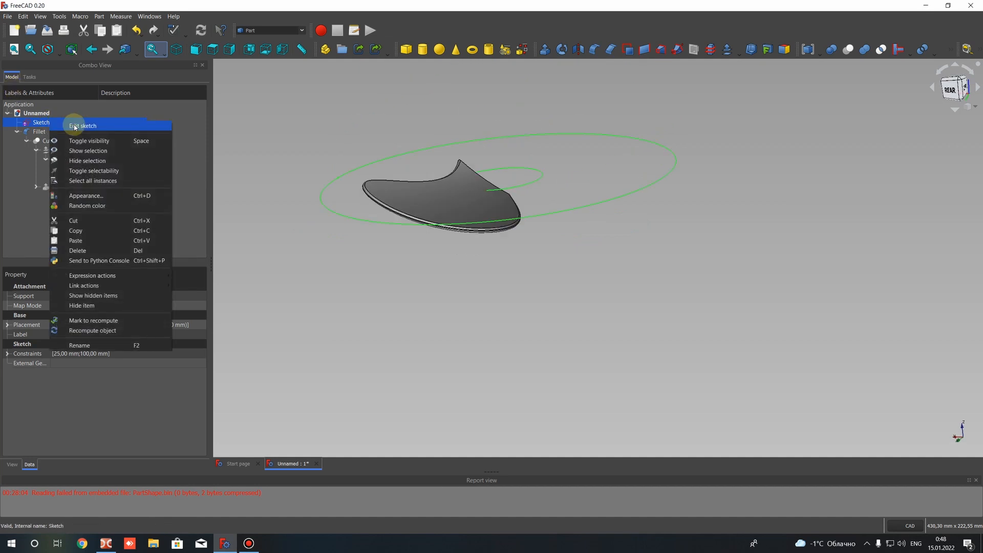
left_click(74, 125)
middle_click_drag(788, 281, 593, 164)
scroll(593, 164, "up", 6)
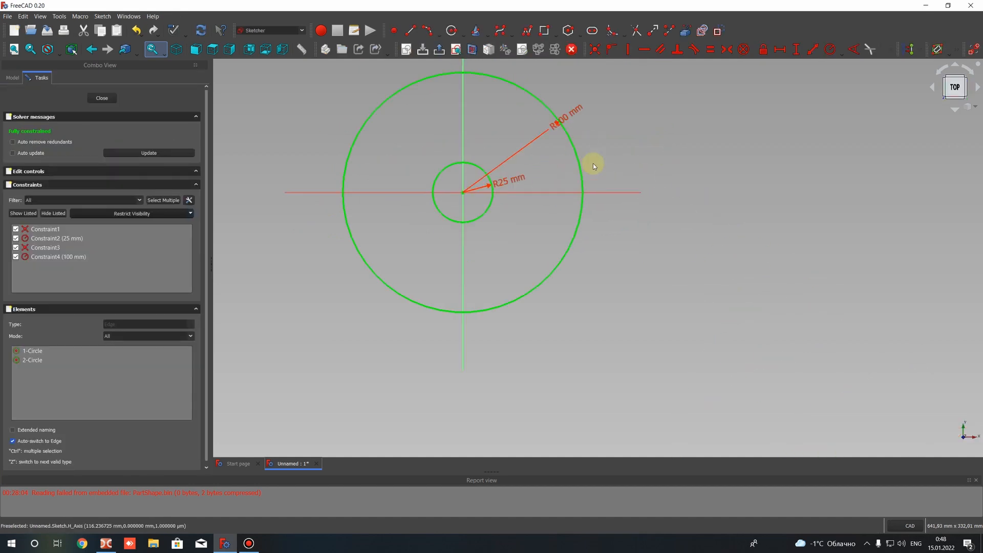
left_click(570, 139)
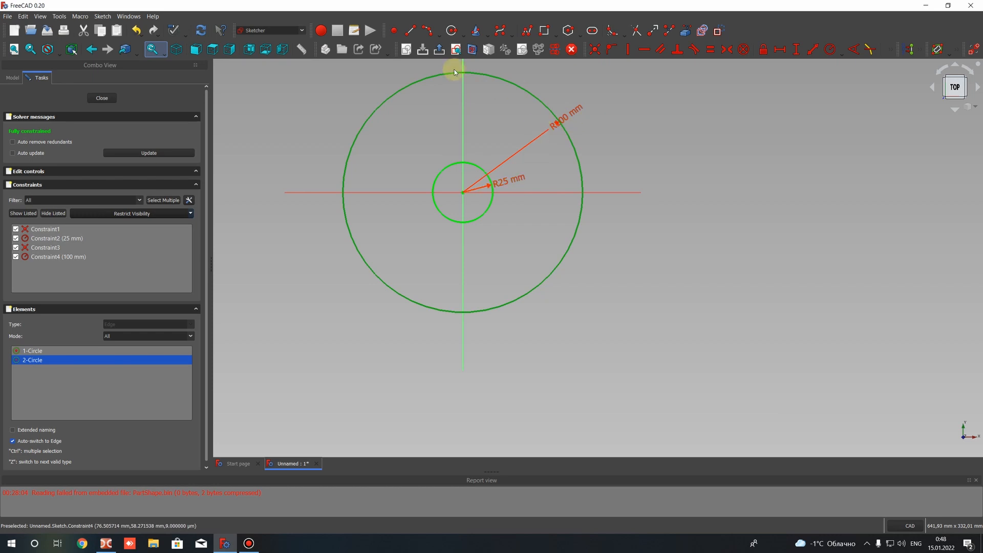
key("Delete")
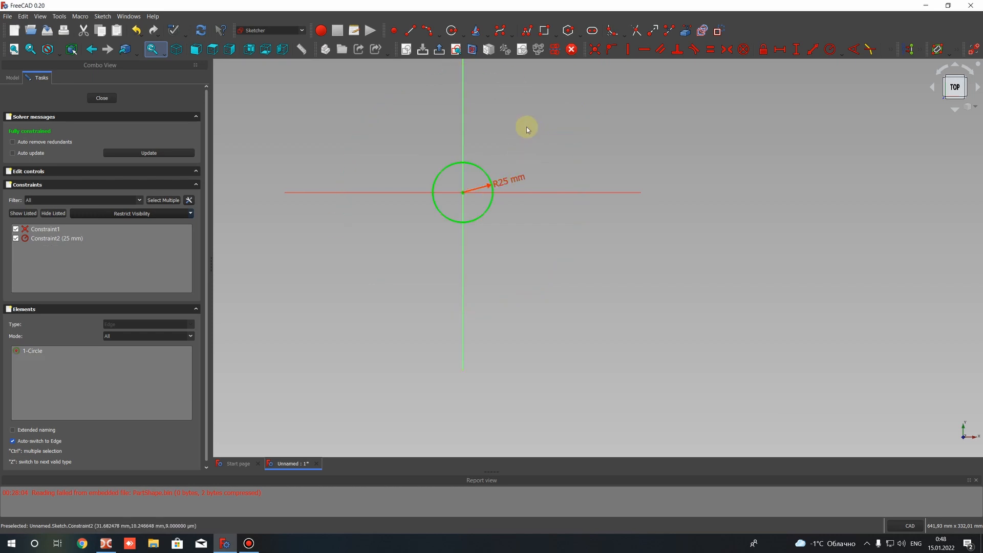
left_click(97, 98)
Extrude the 25 mm radius circle along its normal as a symmetric solid hub 40 mm long
left_click(40, 125)
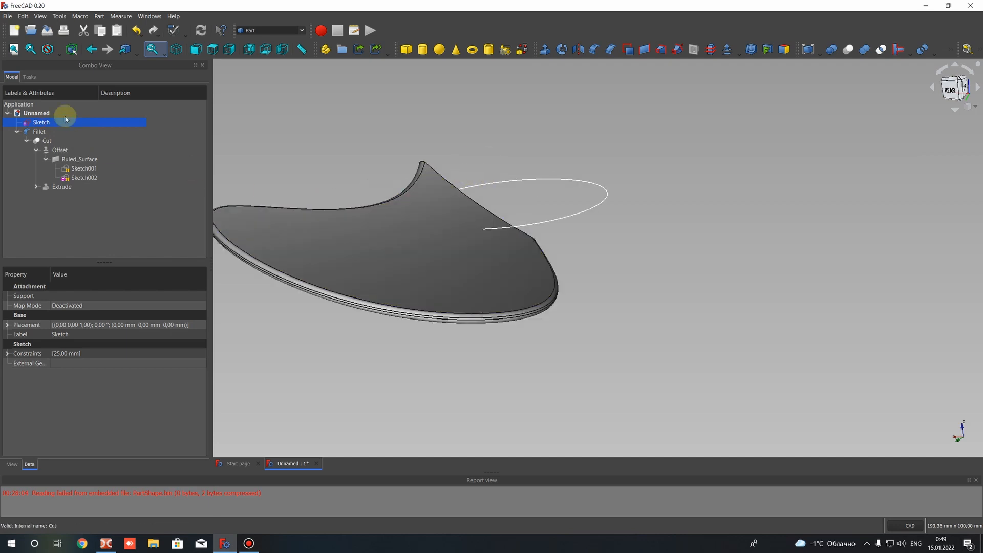
left_click(545, 51)
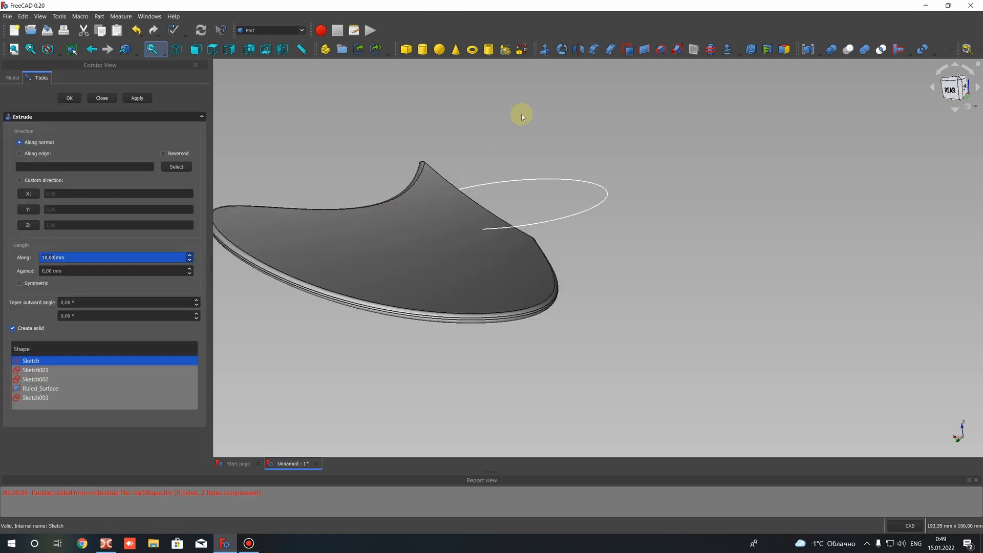
left_click(551, 220)
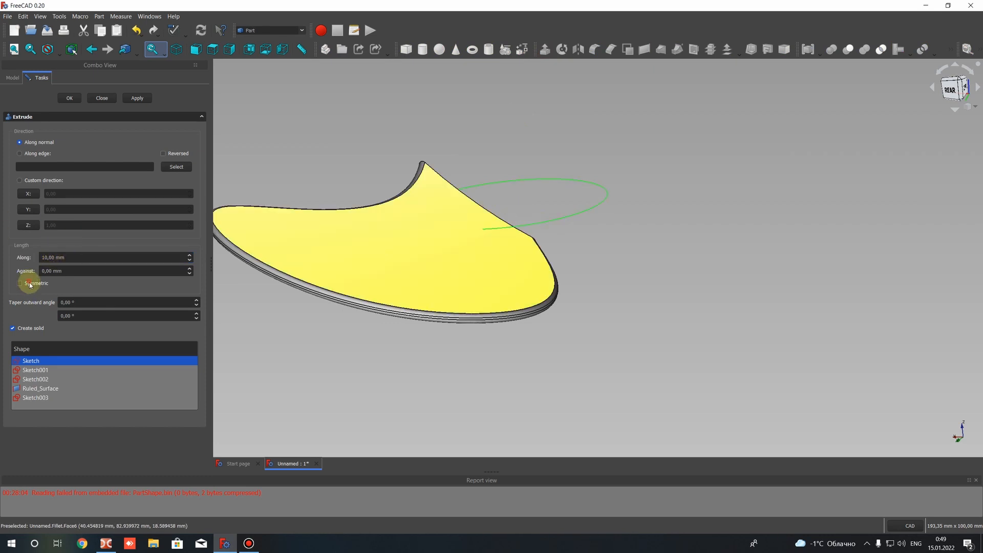
left_click(46, 258)
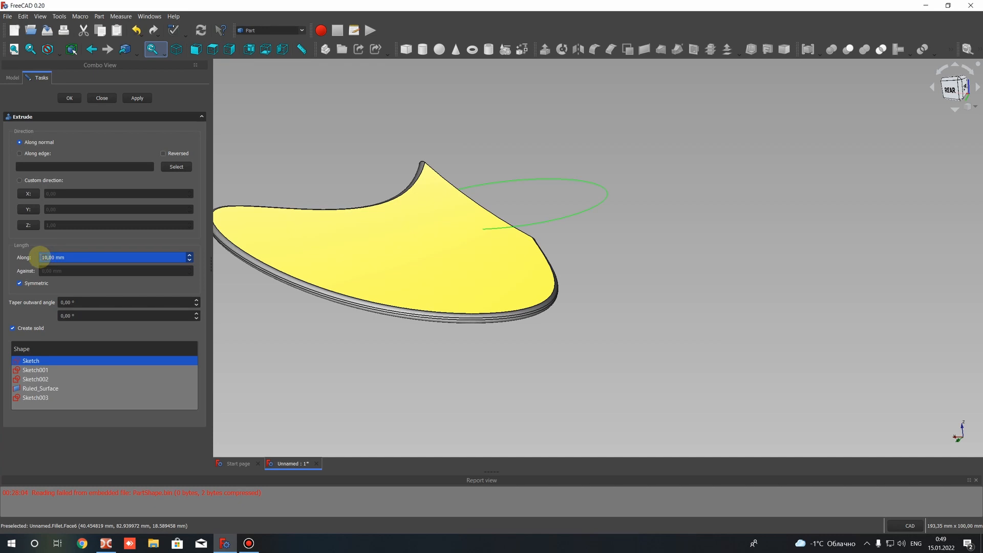
key("Return")
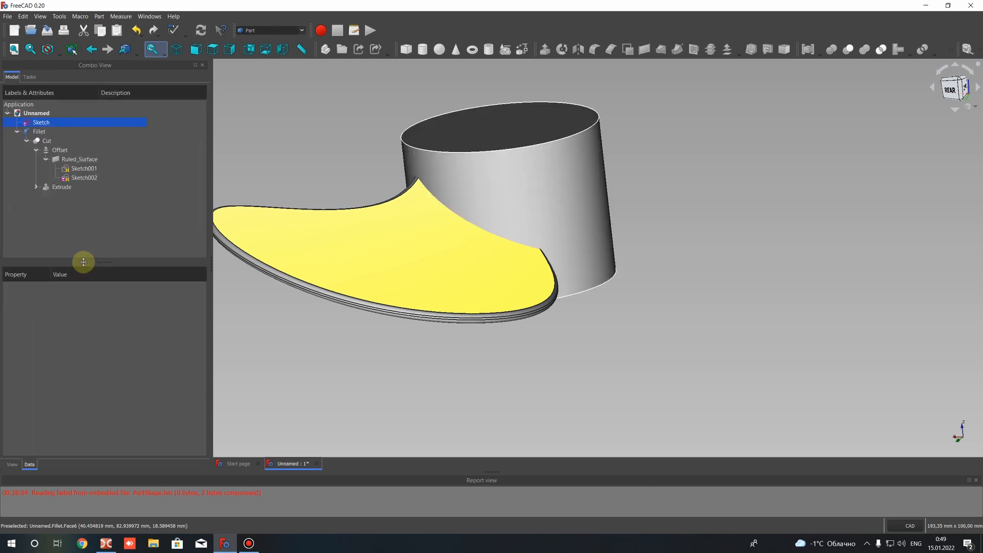
Set the forward length of the hub extrusion Extrude001 to 30 mm and check how it meets the blade
middle_click_drag(522, 251, 545, 233)
scroll(544, 232, "down", 4)
middle_click_drag(558, 311, 179, 239)
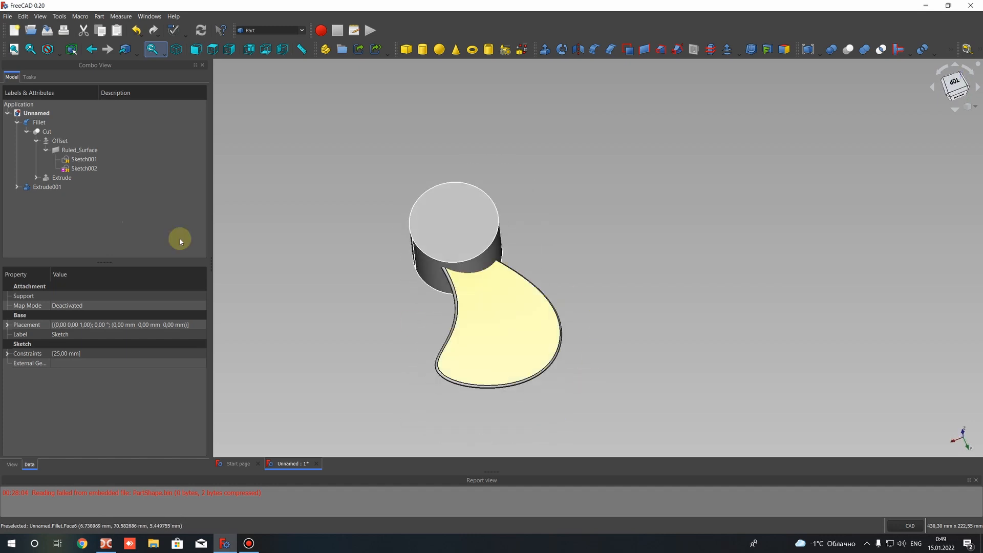
left_click(44, 186)
left_click(17, 187)
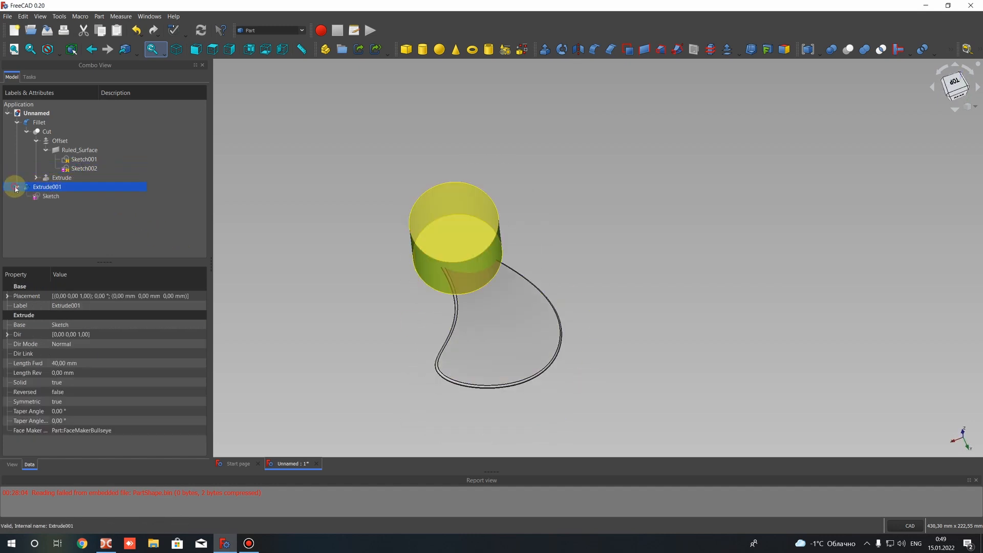
left_click(111, 199)
left_click(40, 189)
mouse_move(416, 201)
middle_mouse_down()
mouse_move(415, 165)
mouse_move(308, 177)
middle_mouse_up()
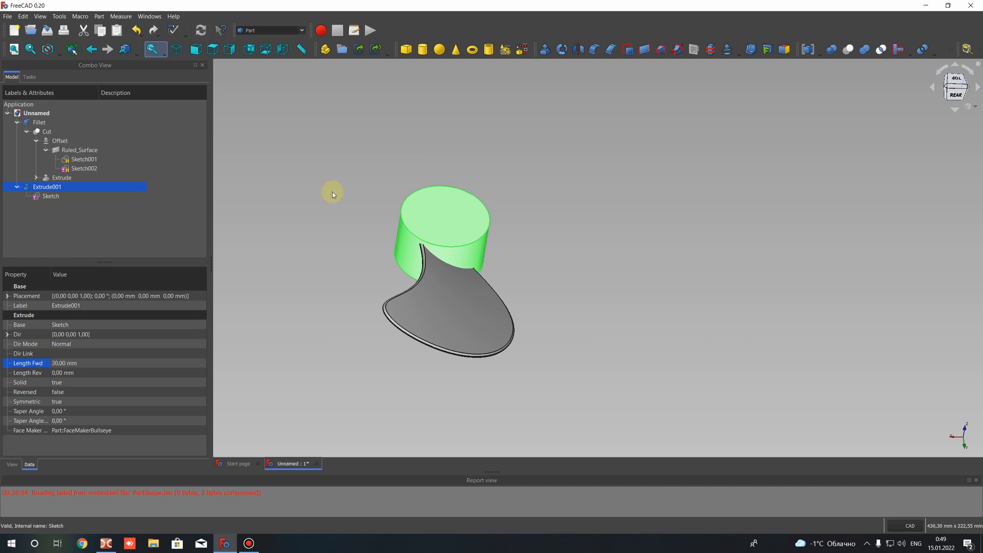
middle_click_drag(490, 259, 546, 263)
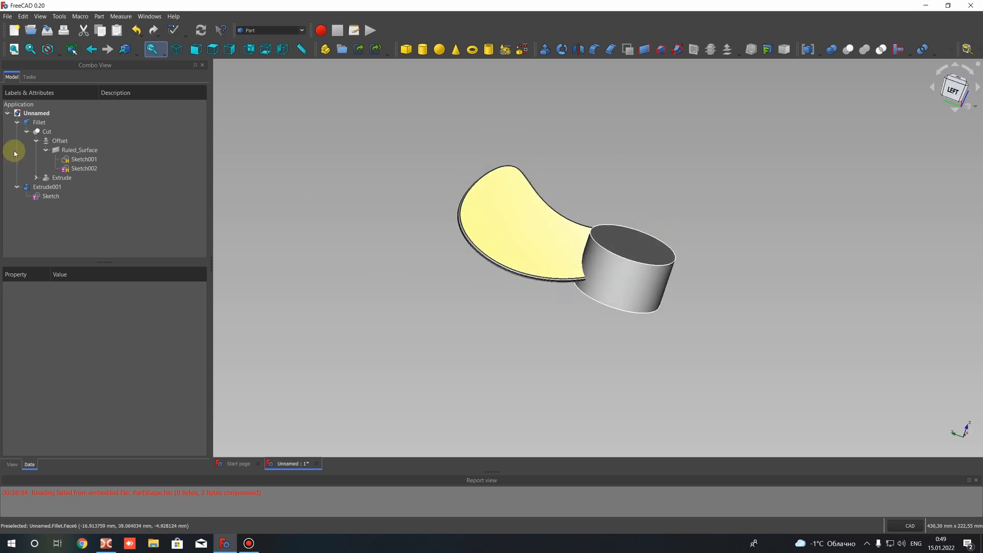
Collapse the Extrude001 and Cut branches of the model tree and check which body the Fillet entry represents
left_click(17, 188)
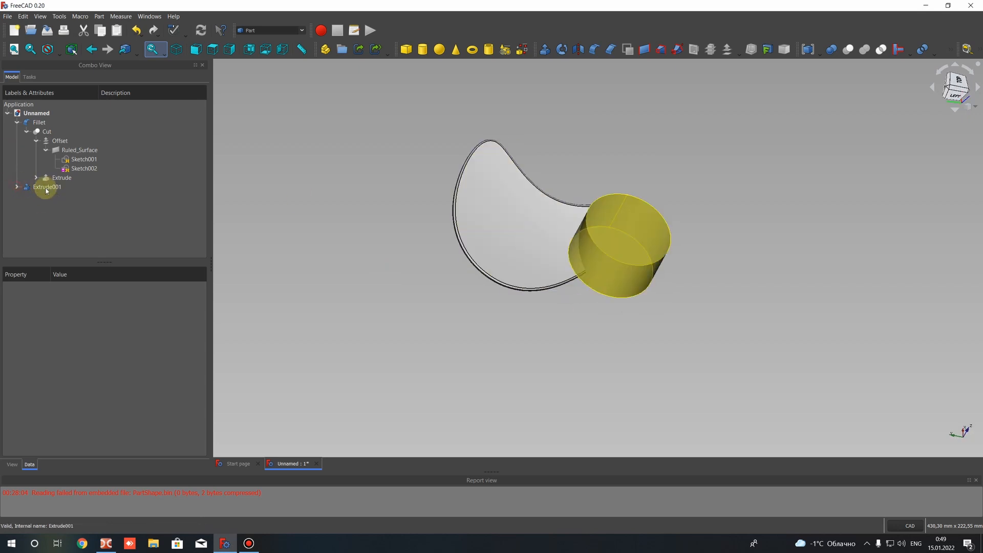
left_click(46, 188)
left_click(26, 132)
left_click(39, 123)
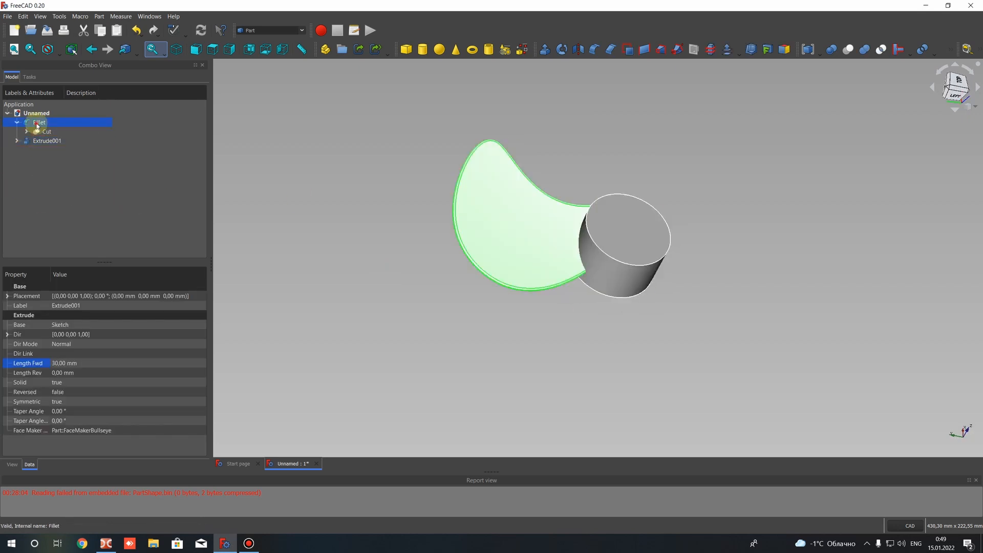
key("2")
middle_click_drag(617, 229, 508, 136)
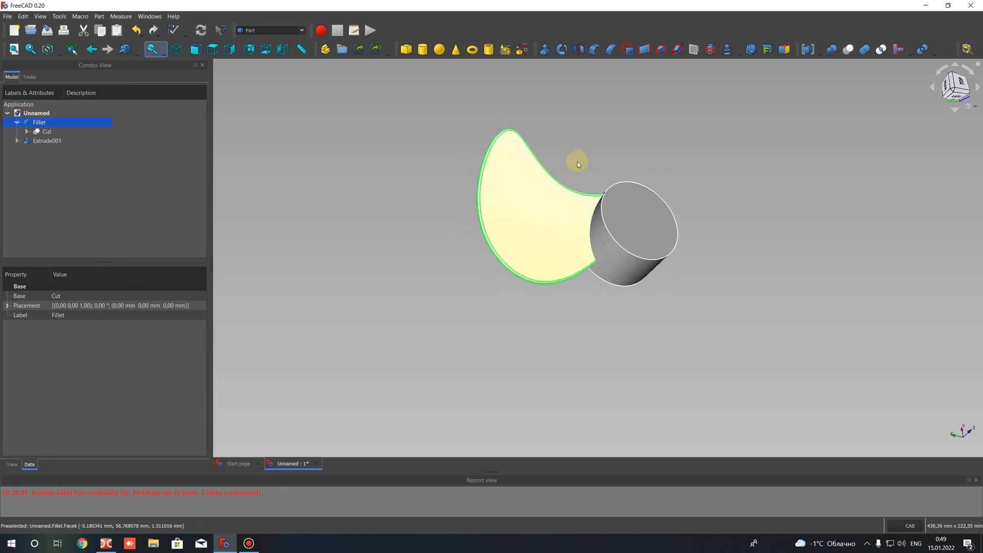
left_click(416, 171)
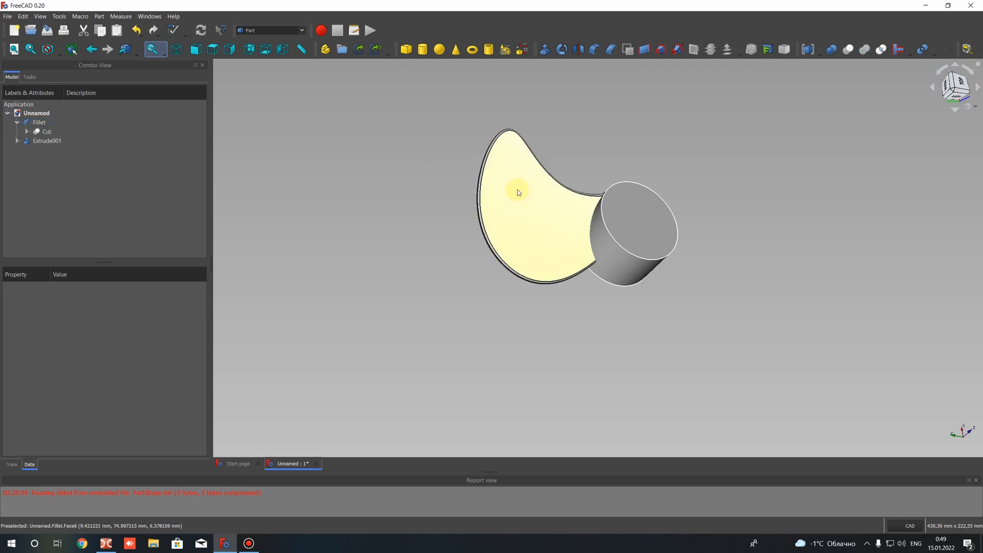
Switch to the Draft workbench and turn off its grid
left_click(272, 30)
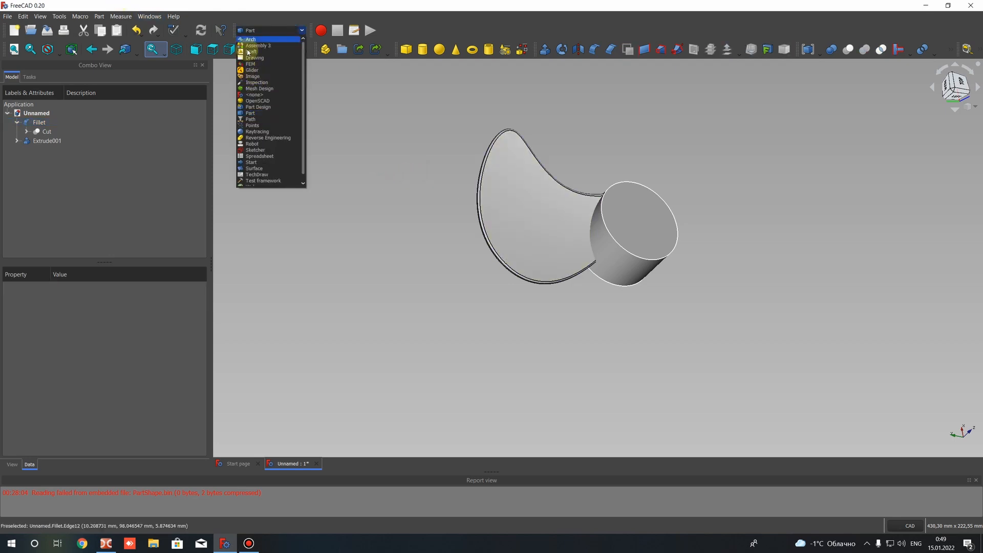
left_click(386, 88)
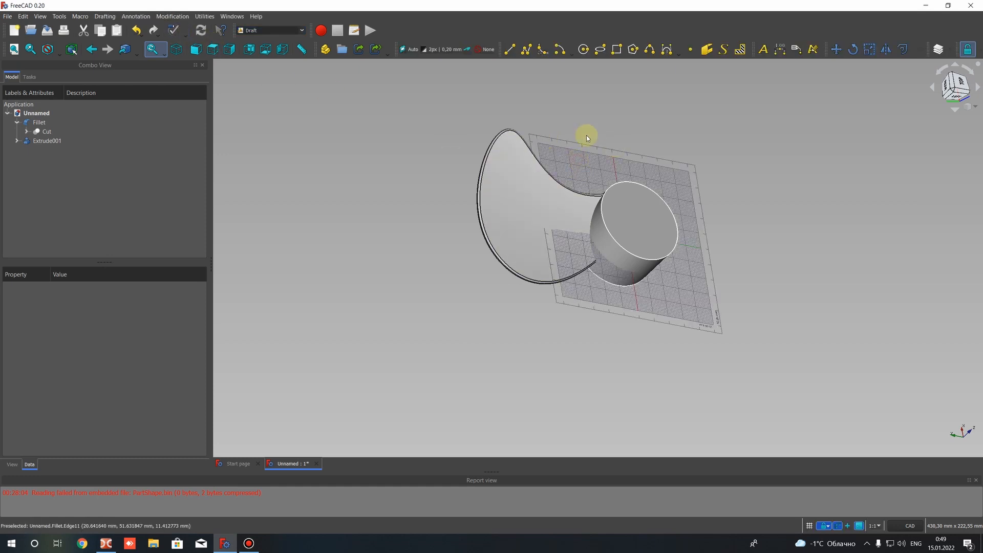
left_click(117, 14)
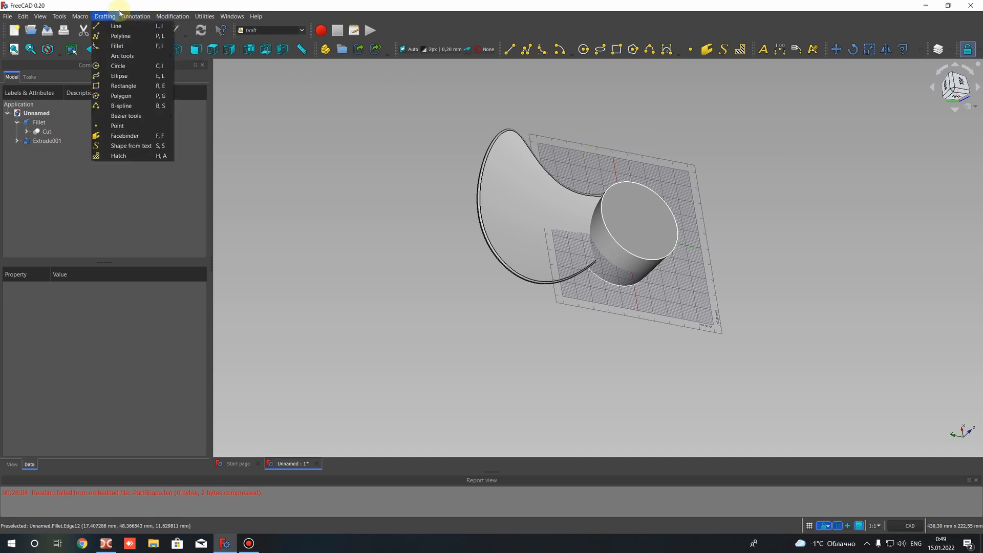
mouse_move(204, 17)
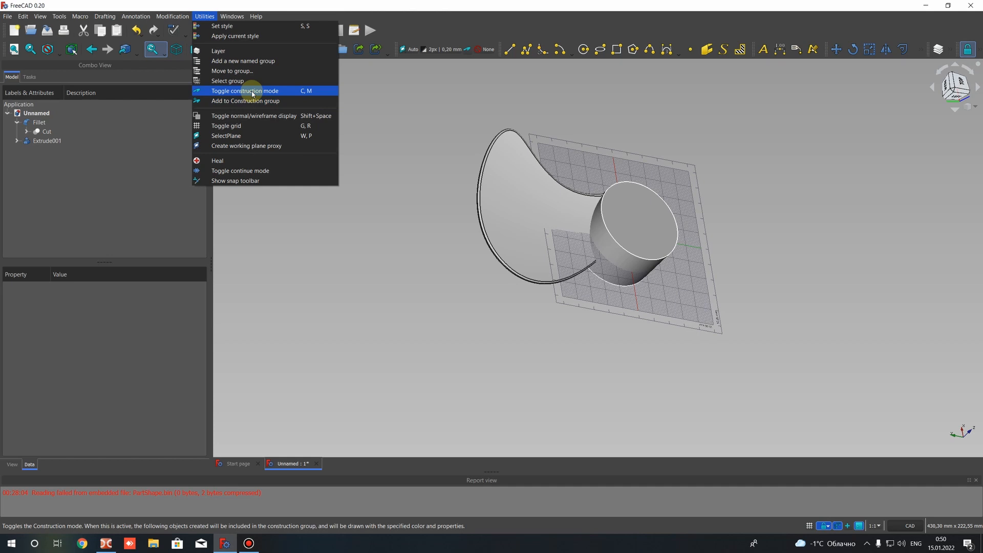
left_click(221, 128)
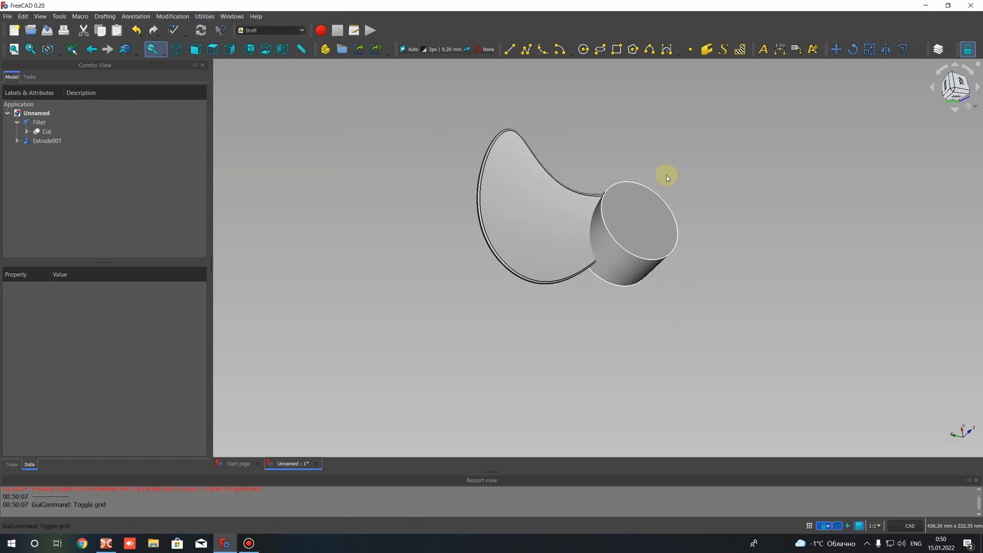
Create a polar link array of the Fillet blade with 4 elements over 360°, keeping the preset centre of rotation
middle_click_drag(639, 219, 674, 198)
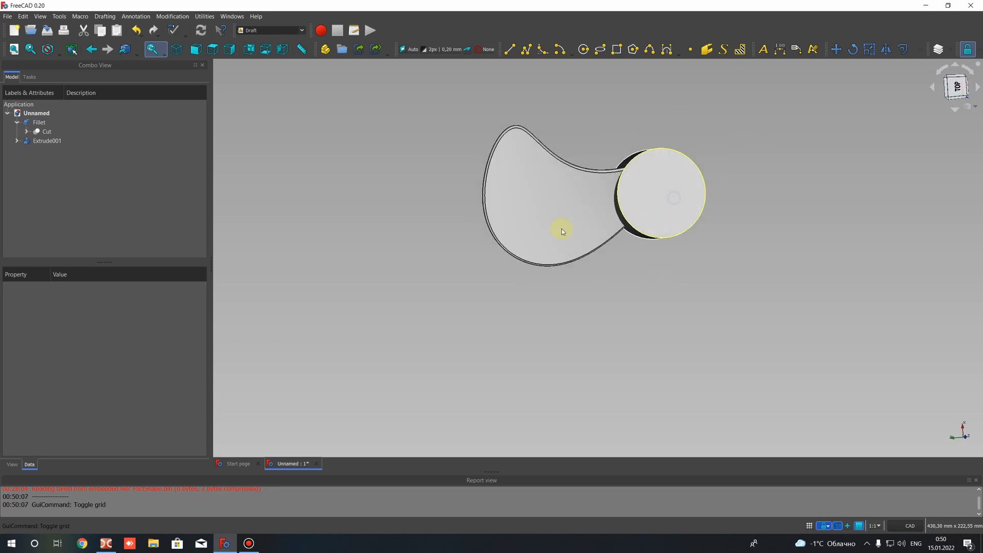
middle_click_drag(562, 232, 542, 235)
left_click(39, 123)
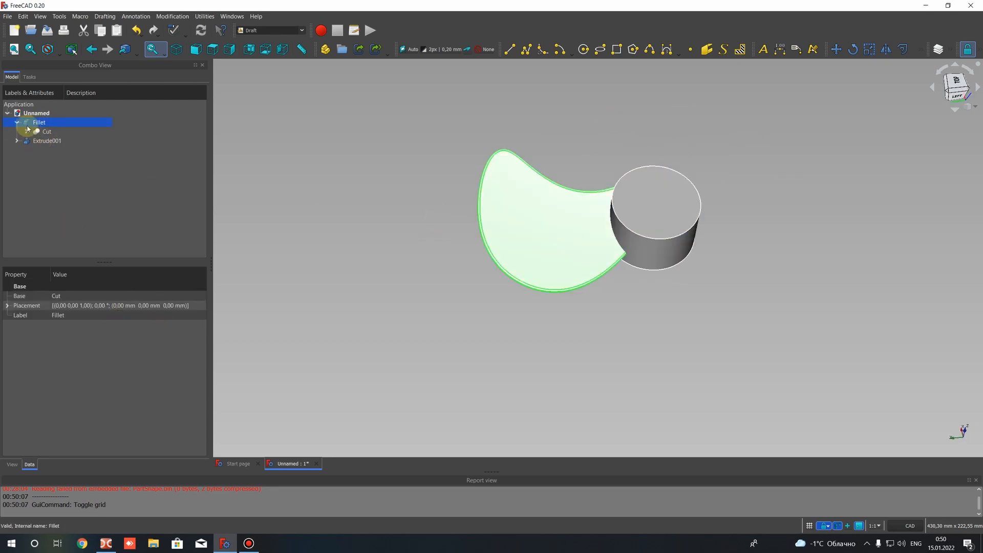
left_click(922, 49)
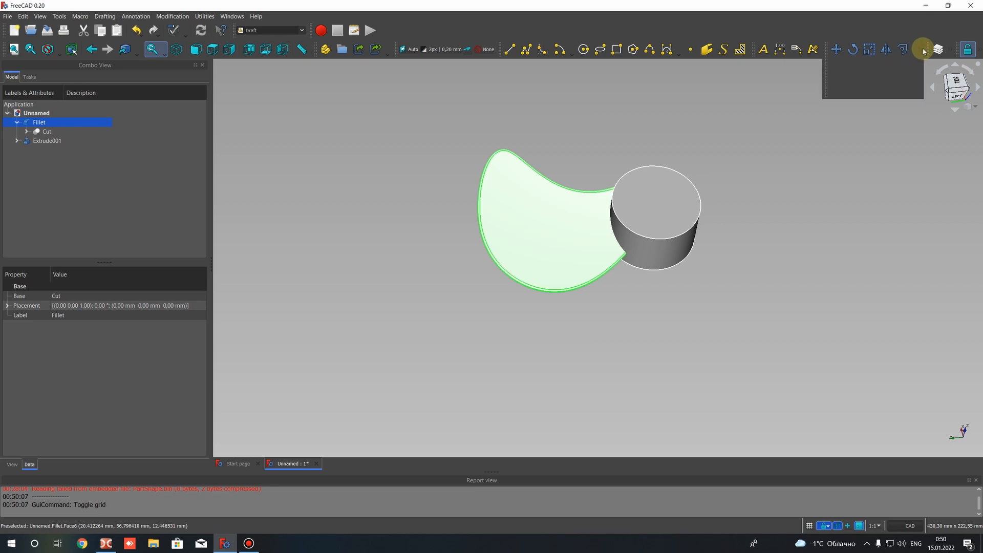
left_click(901, 67)
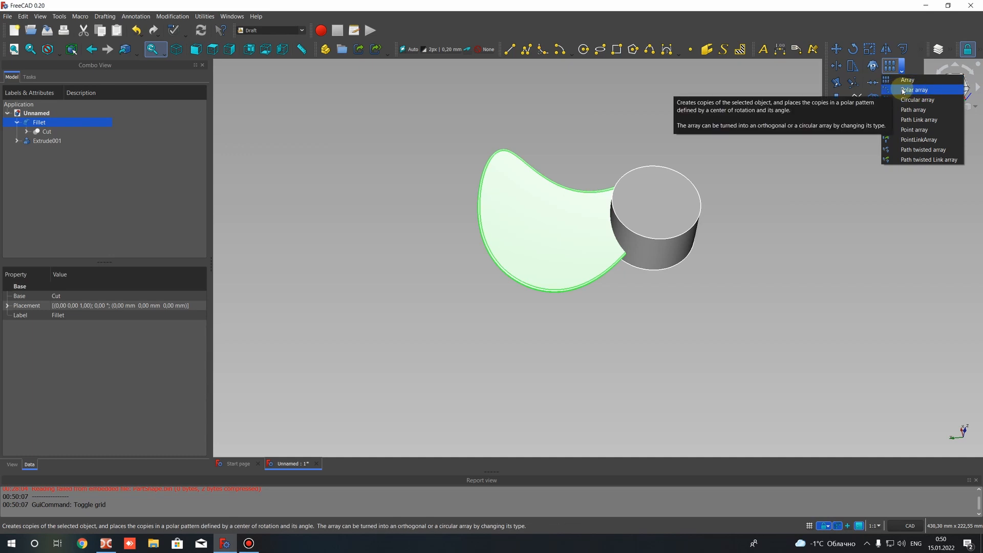
left_click(914, 90)
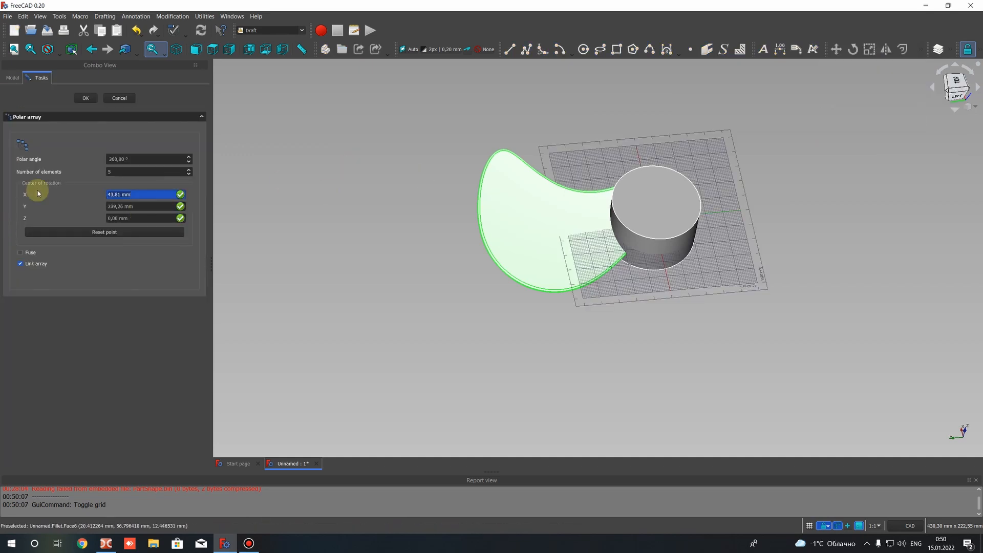
left_click(109, 172)
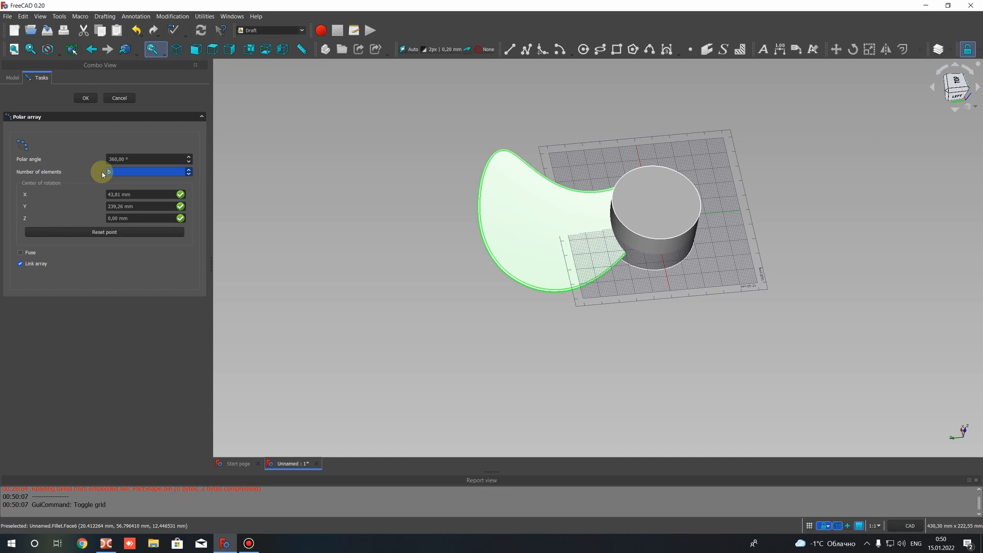
left_click(85, 98)
scroll(401, 257, "down", 5)
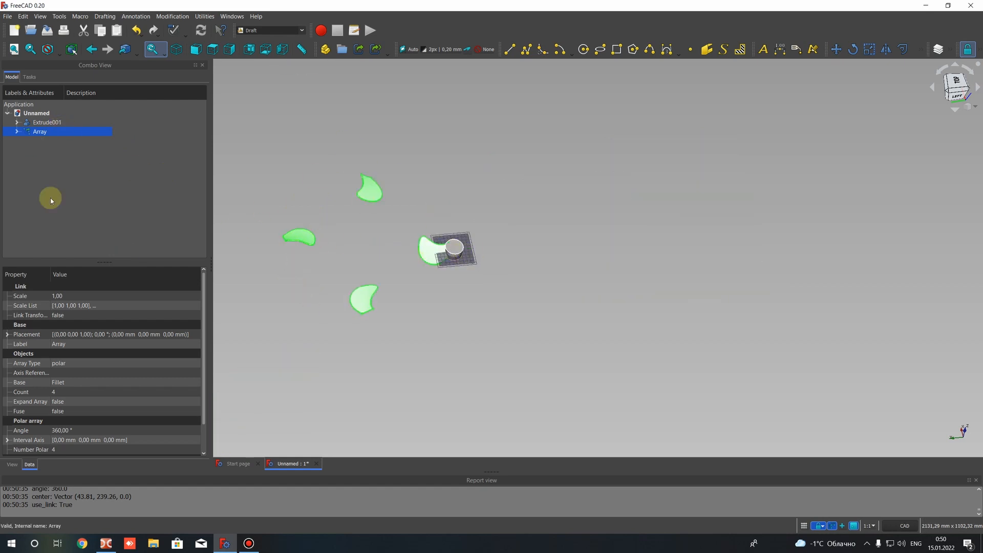
left_click(58, 375)
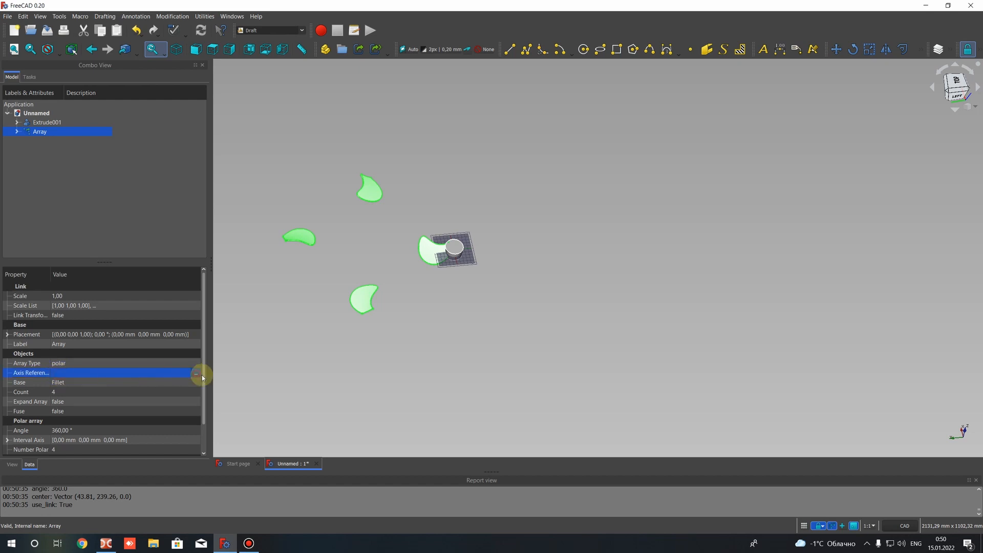
left_click(197, 373)
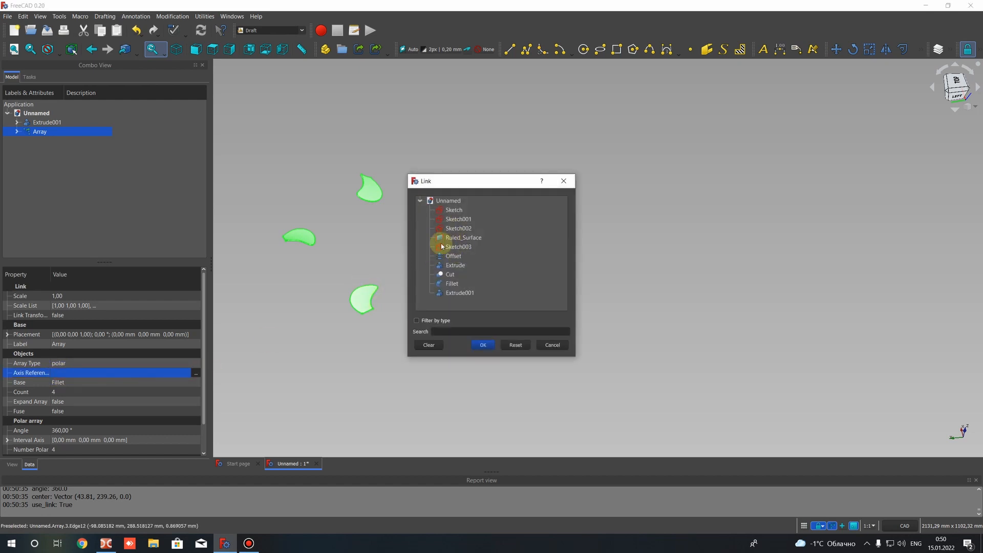
left_click(548, 346)
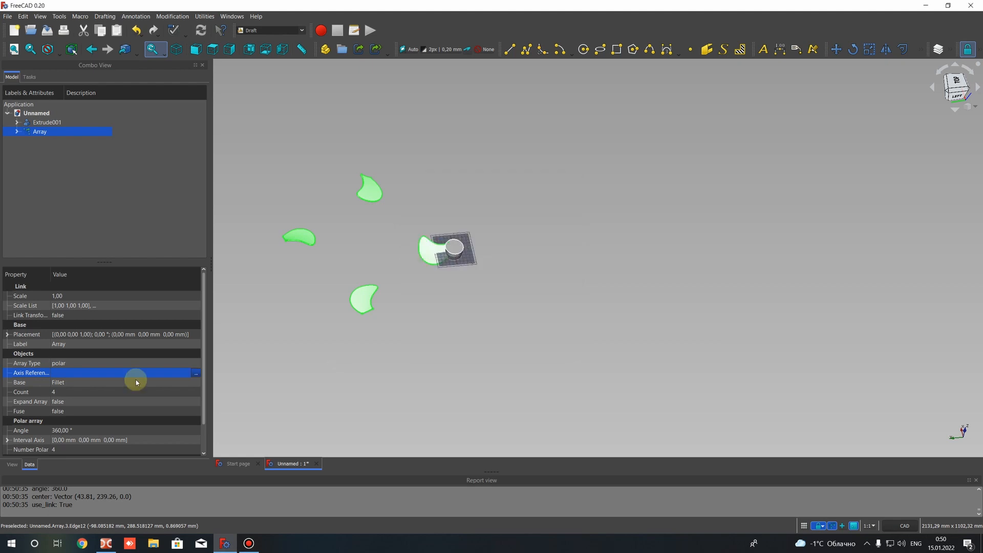
left_click(196, 373)
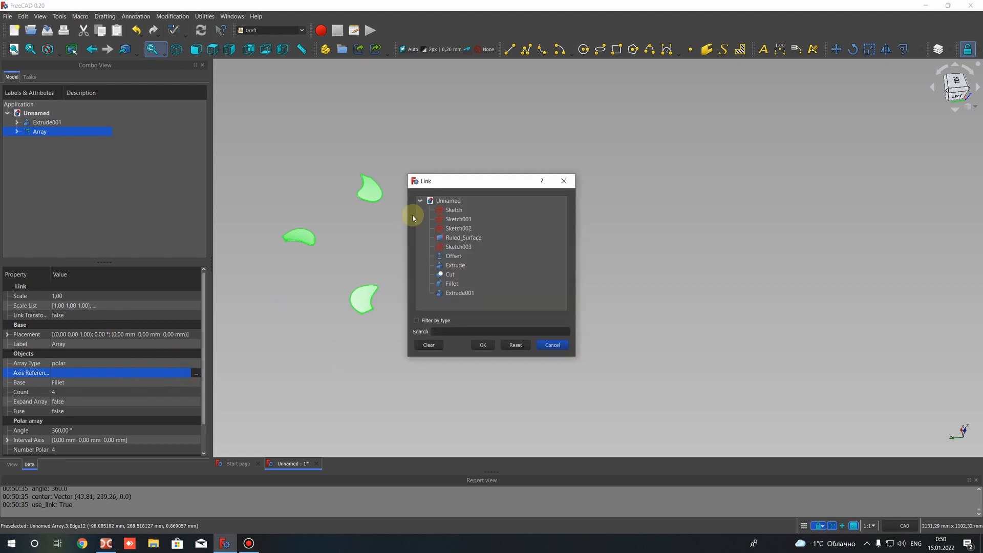
left_click(441, 293)
left_click(446, 265)
left_click(443, 210)
left_click(445, 220)
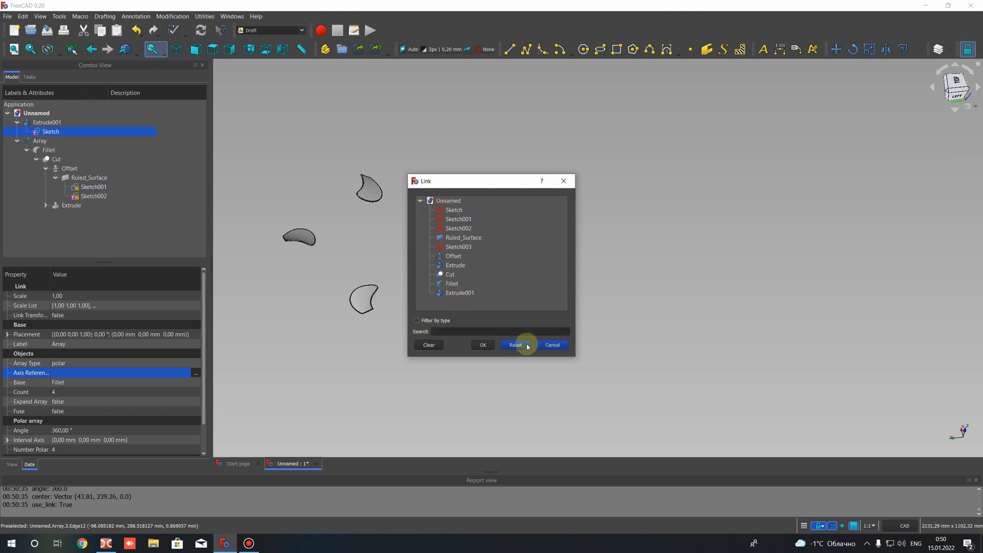
left_click(543, 344)
Review the blade array's object and polar properties, briefly opening the array for editing and closing it again
scroll(86, 376, "down", 1)
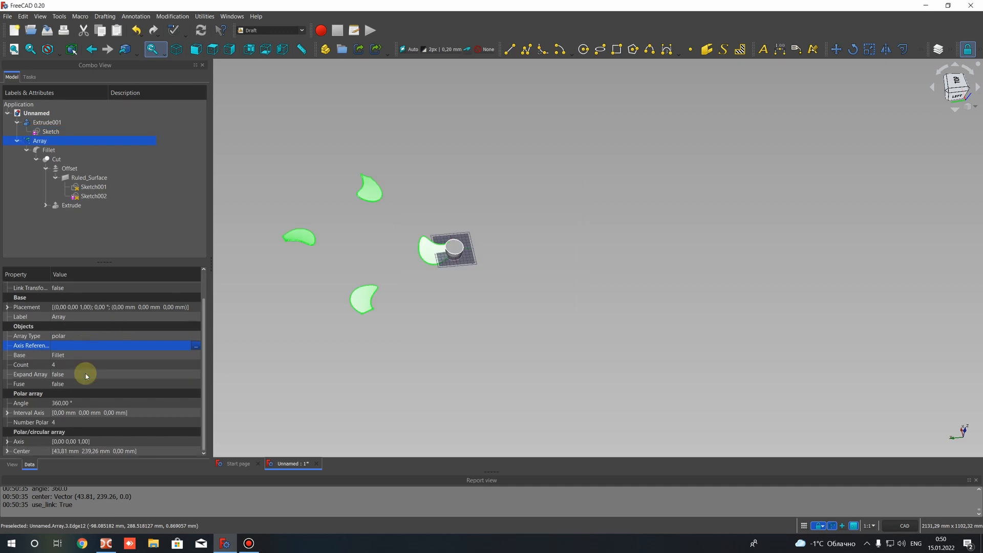
scroll(85, 376, "up", 1)
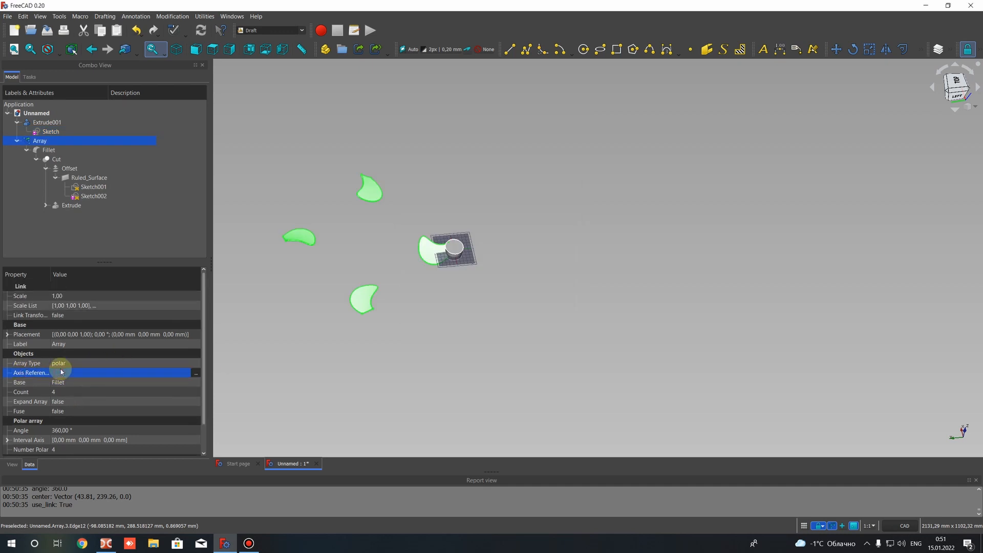
left_click(26, 122)
left_click(20, 131)
left_click(13, 141)
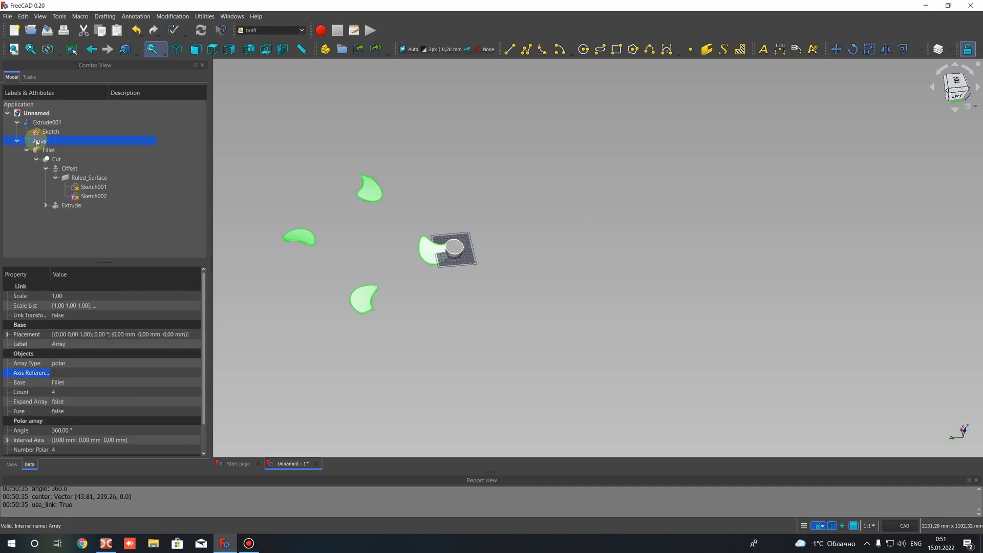
double_click(12, 140)
left_click(104, 98)
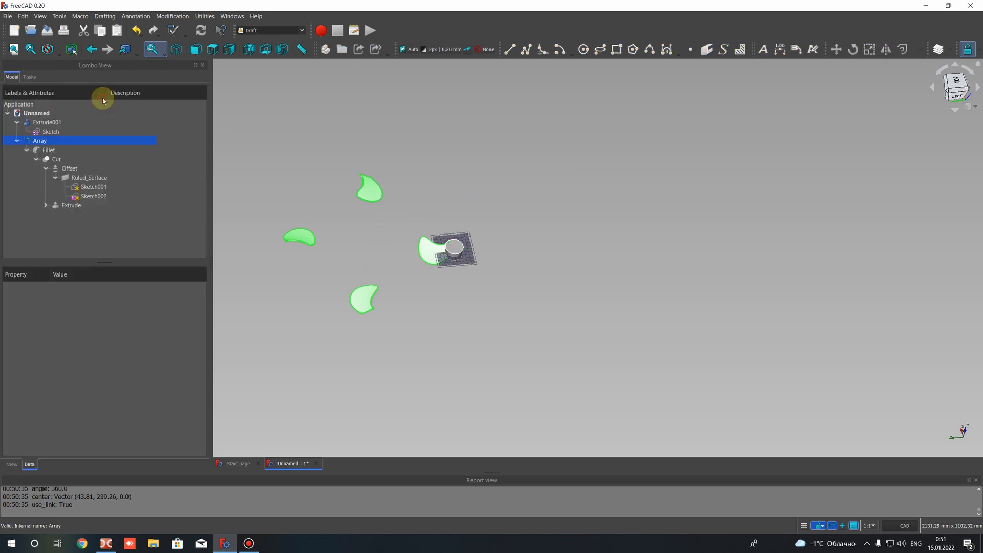
scroll(347, 227, "up", 2)
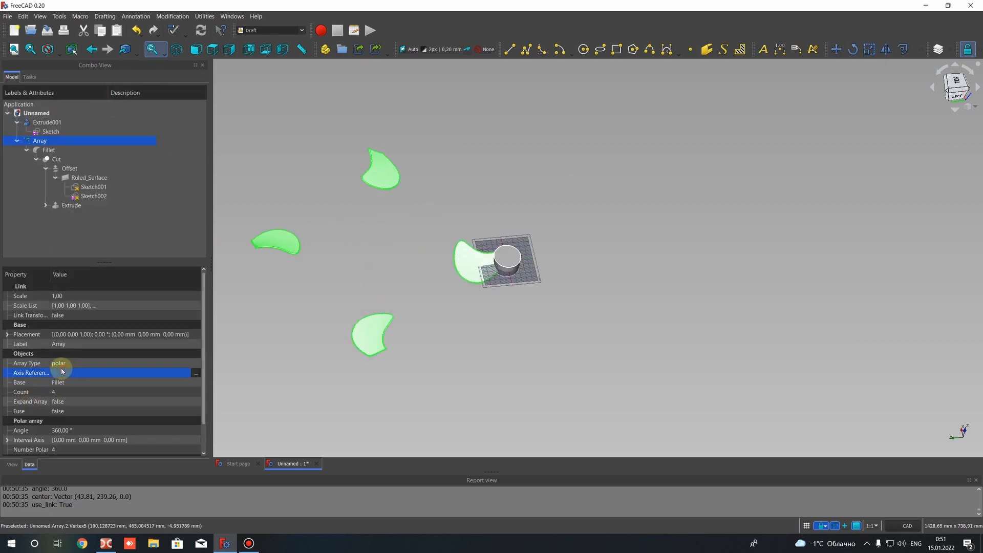
Set the axis reference of the blade array to Sketch
left_click(189, 372)
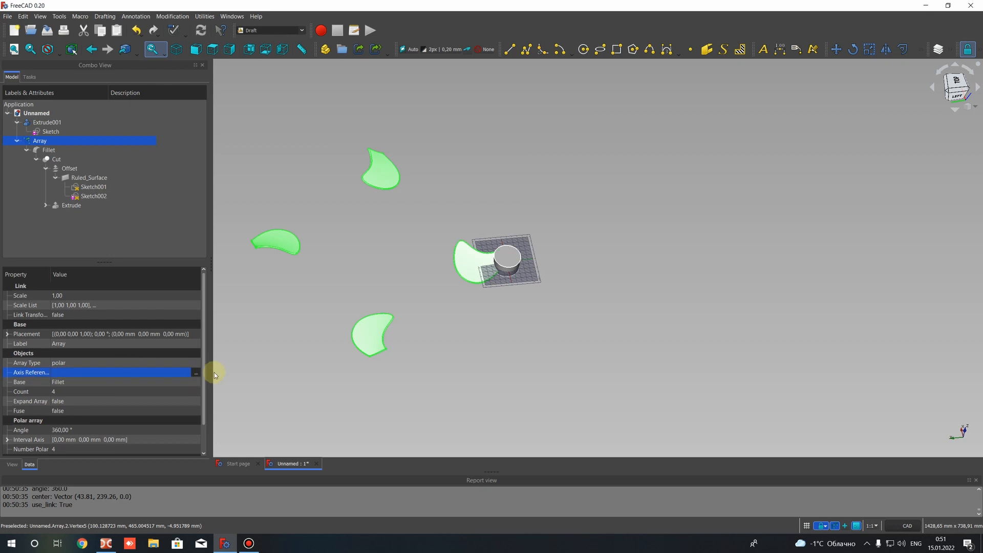
left_click(195, 374)
left_click(453, 210)
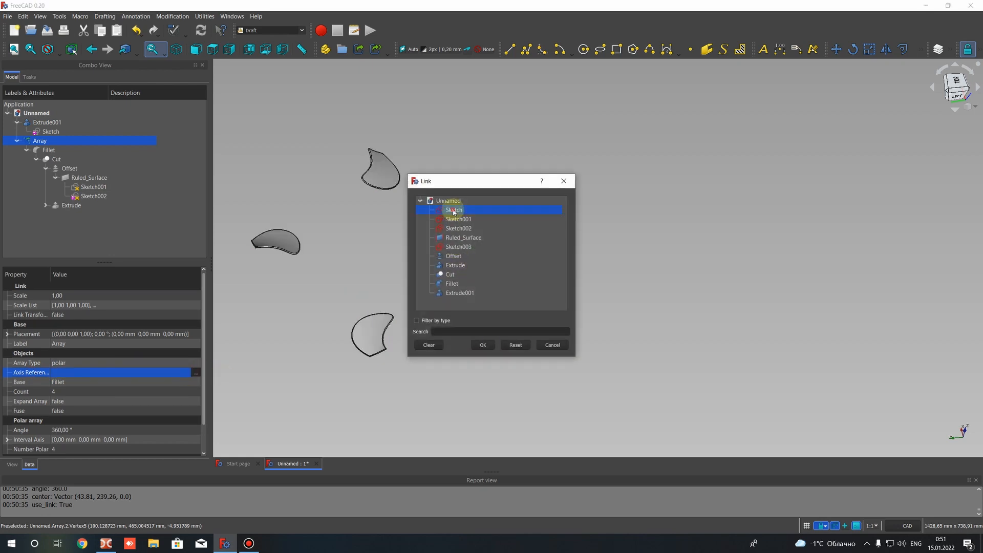
left_click(484, 345)
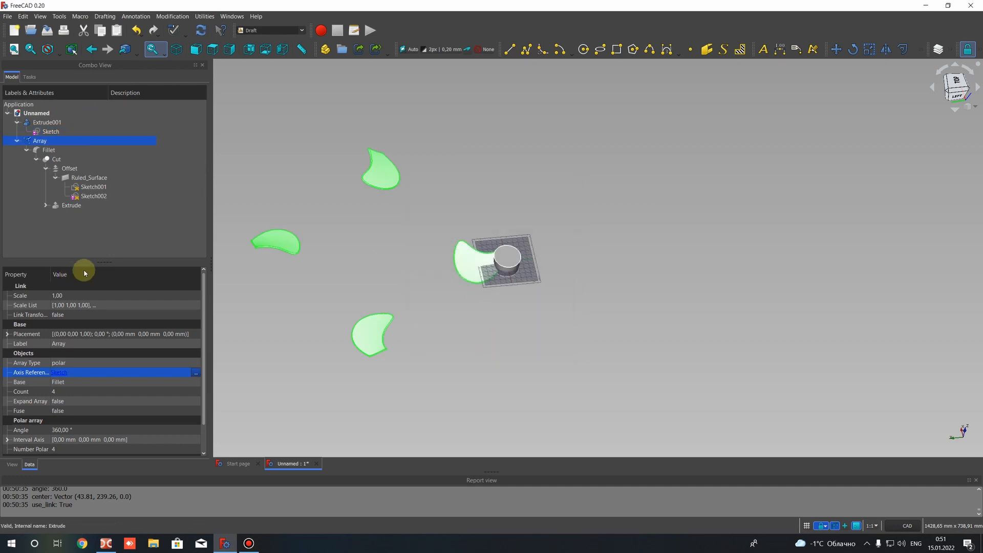
Change the blade array's axis reference to Sketch001 and let the array update
left_click(196, 373)
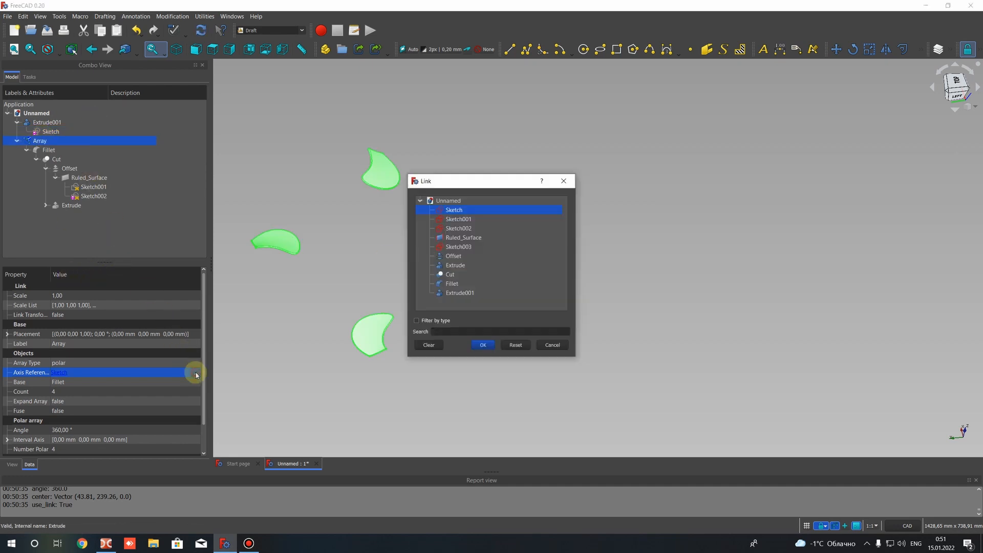
left_click(456, 219)
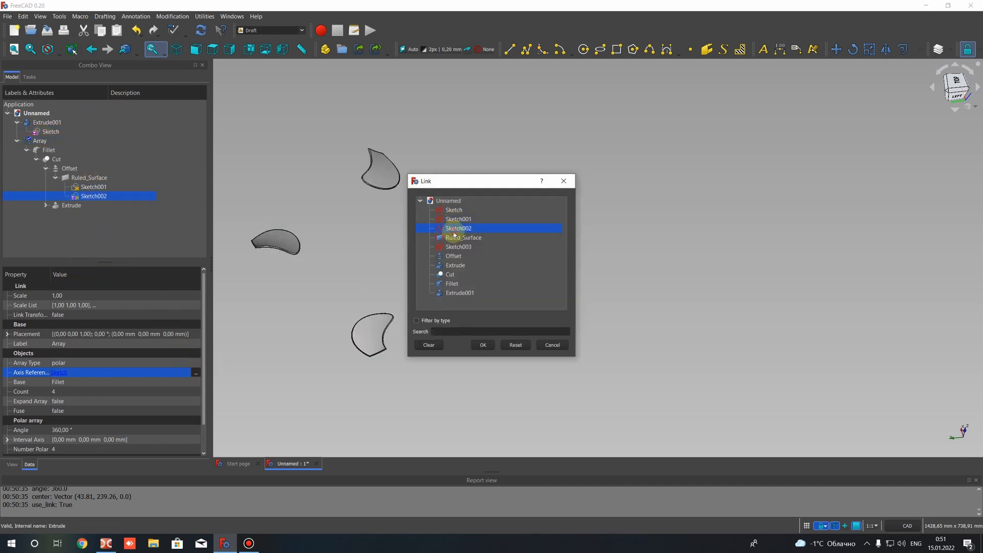
left_click(447, 263)
left_click(552, 347)
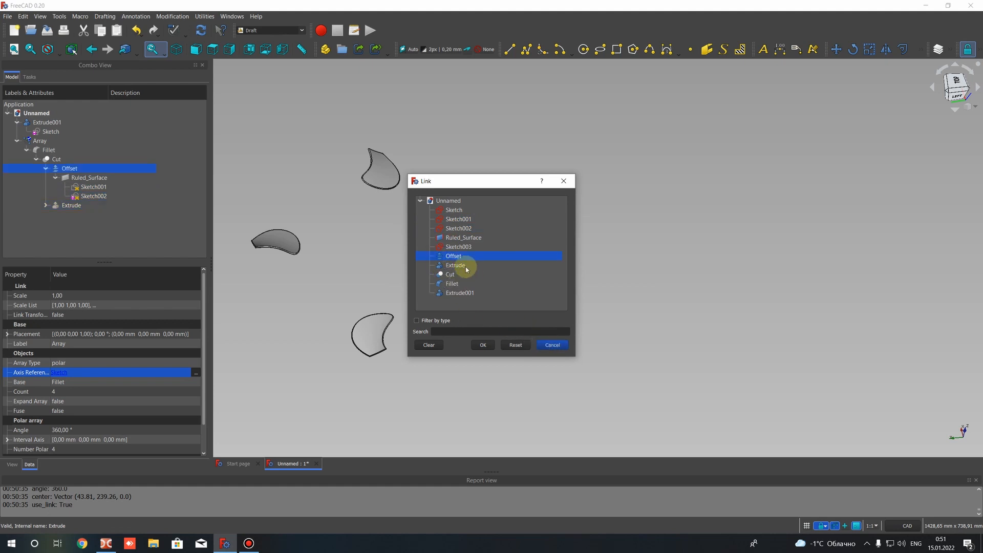
left_click(459, 239)
left_click(457, 219)
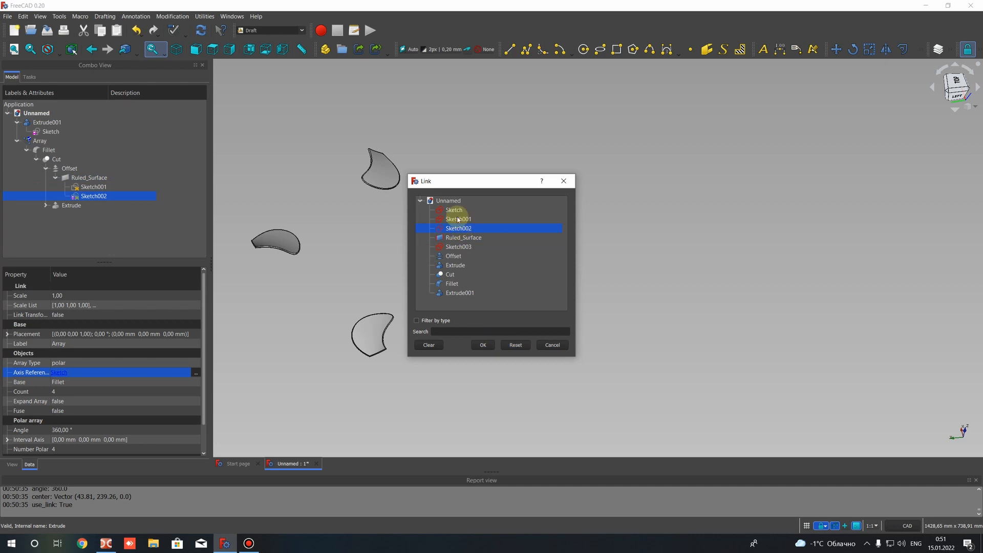
left_click(483, 345)
left_click(40, 142)
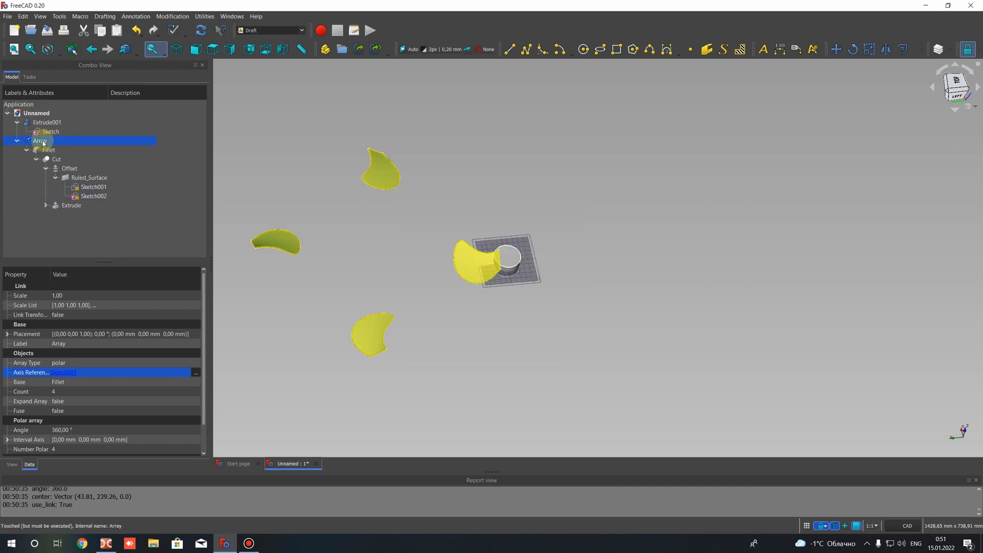
left_click(269, 138)
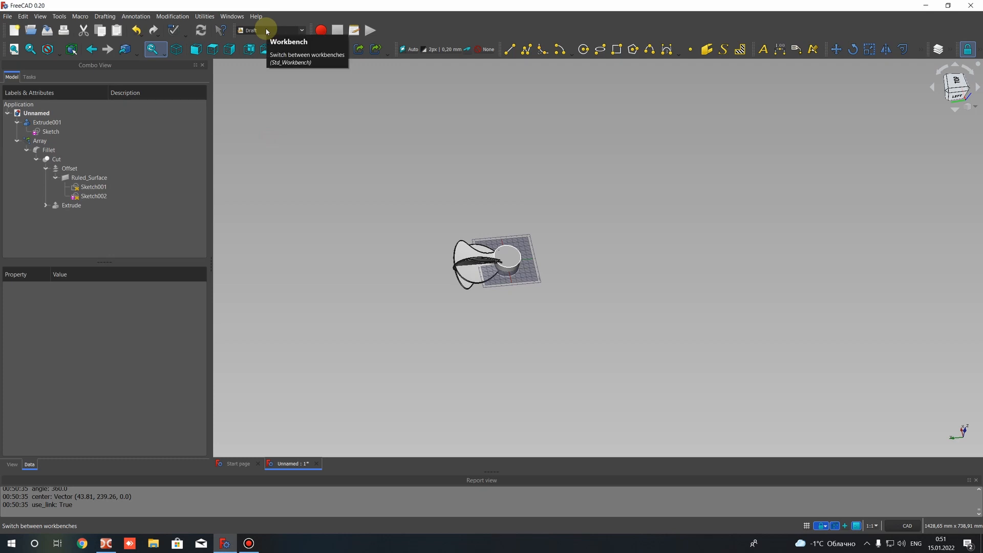
Delete the wrongly positioned blade array from the model
left_click(37, 139)
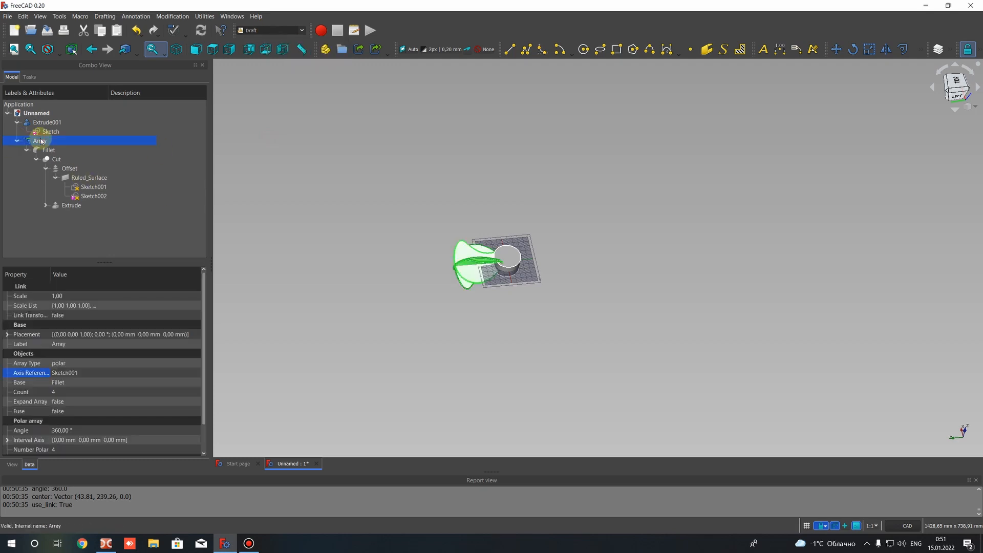
left_click(94, 373)
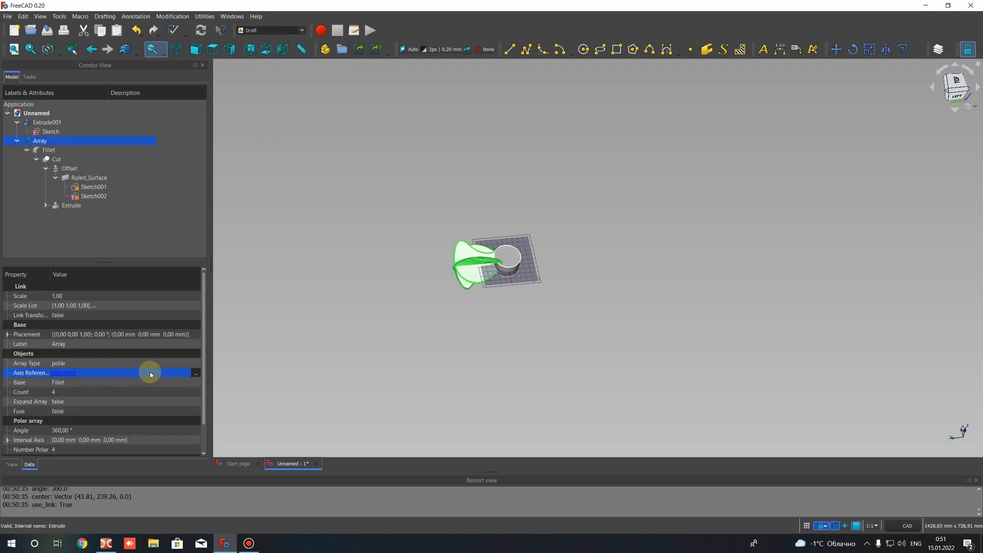
right_click(56, 146)
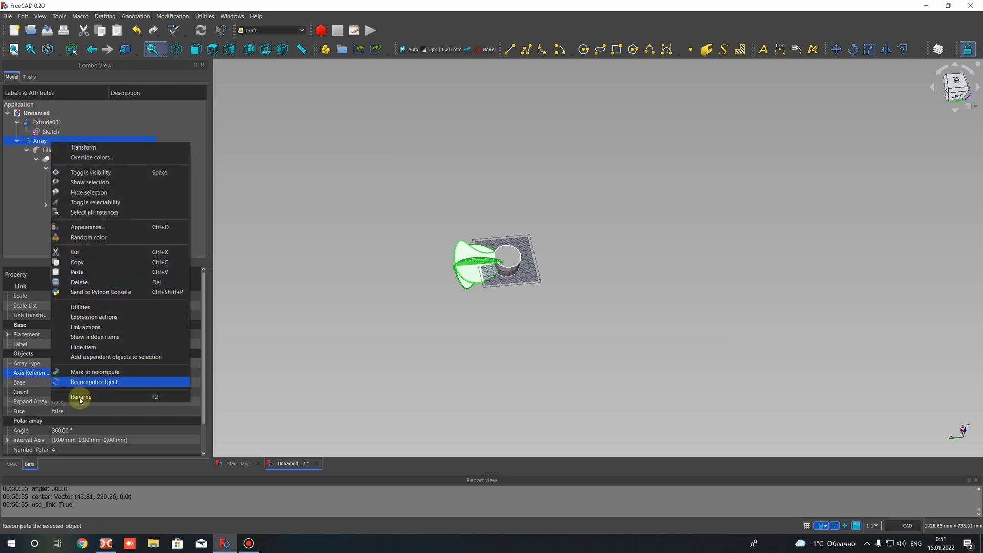
left_click(80, 282)
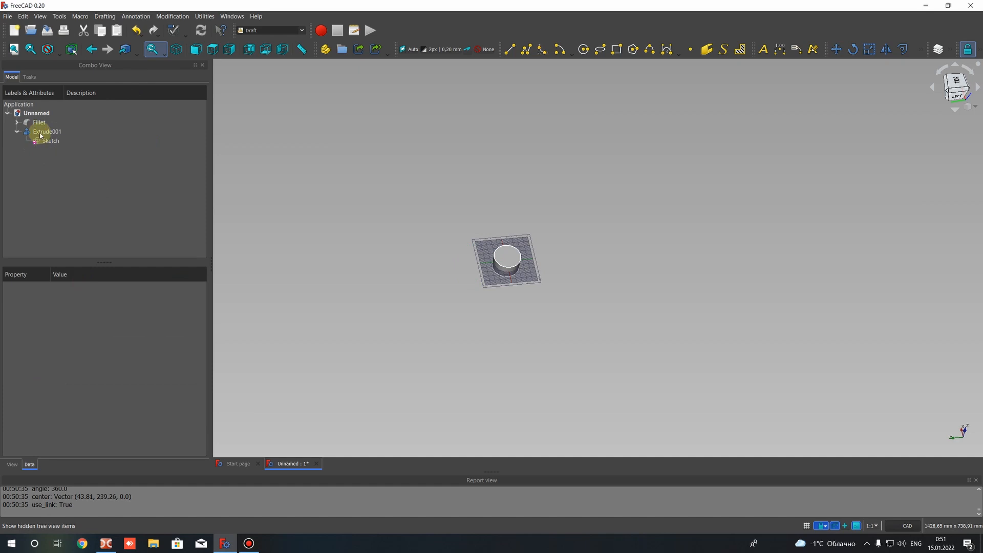
Create a polar link array of the Fillet blade with 4 elements over 360°, centred at X 0, Y 0, Z 0 mm
left_click(40, 134)
left_click(40, 123)
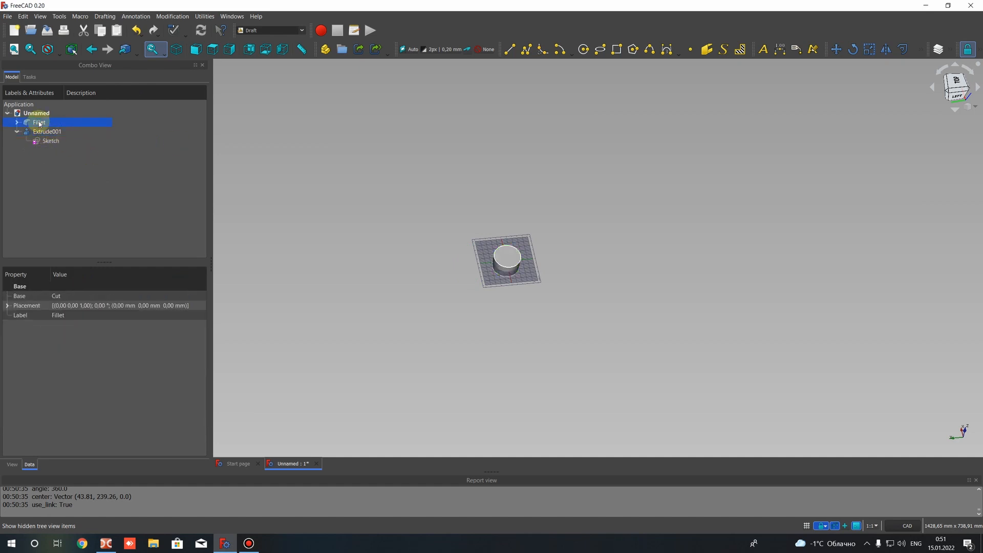
left_click(923, 49)
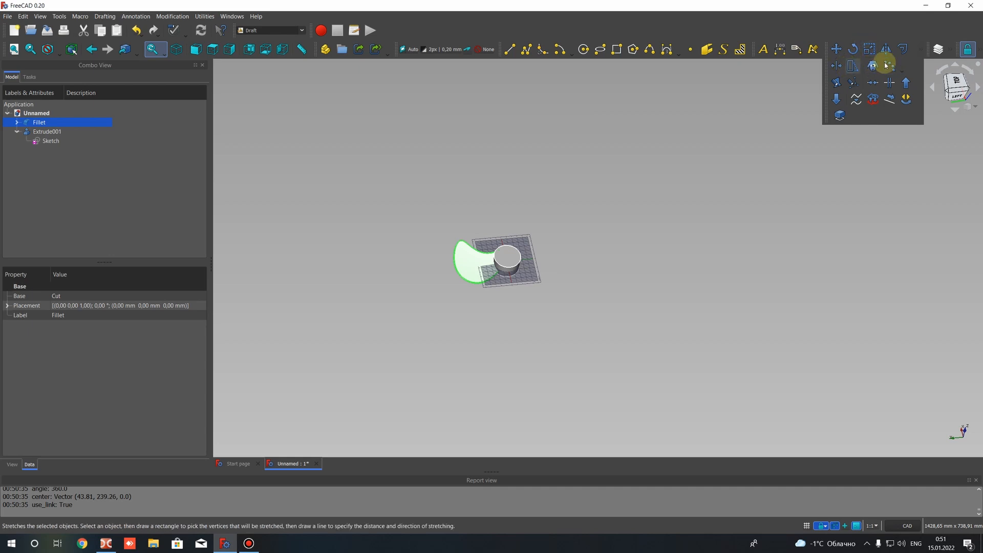
left_click(901, 70)
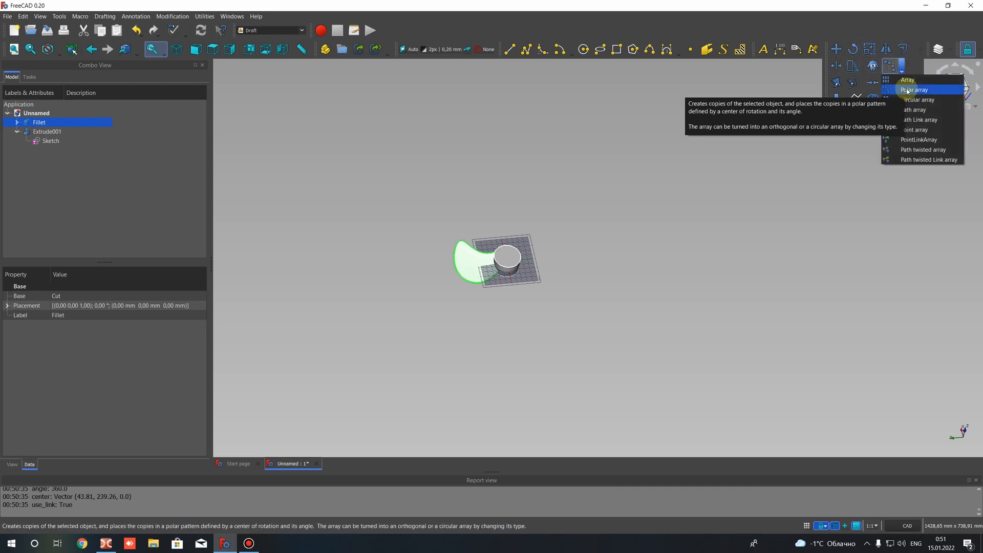
left_click(907, 91)
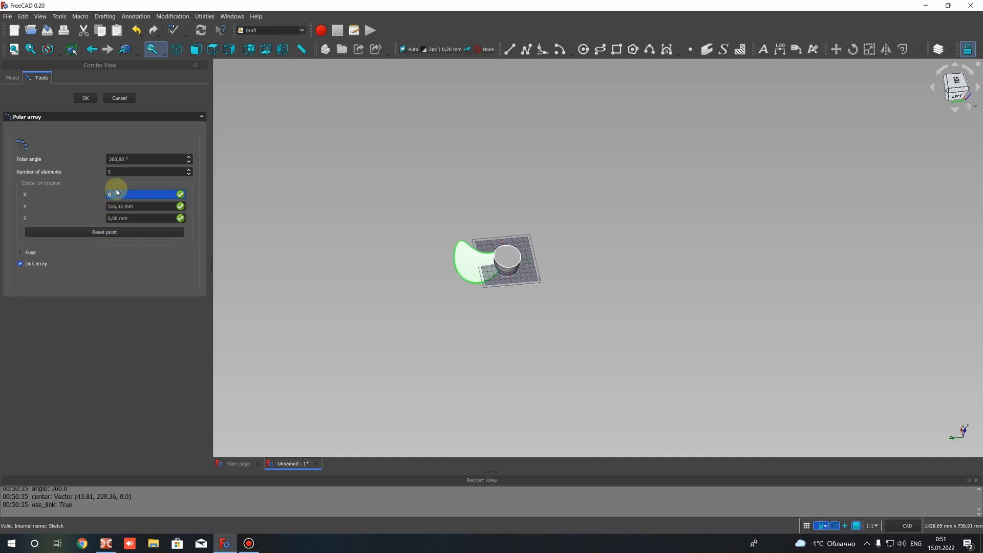
left_click(117, 206)
type("0")
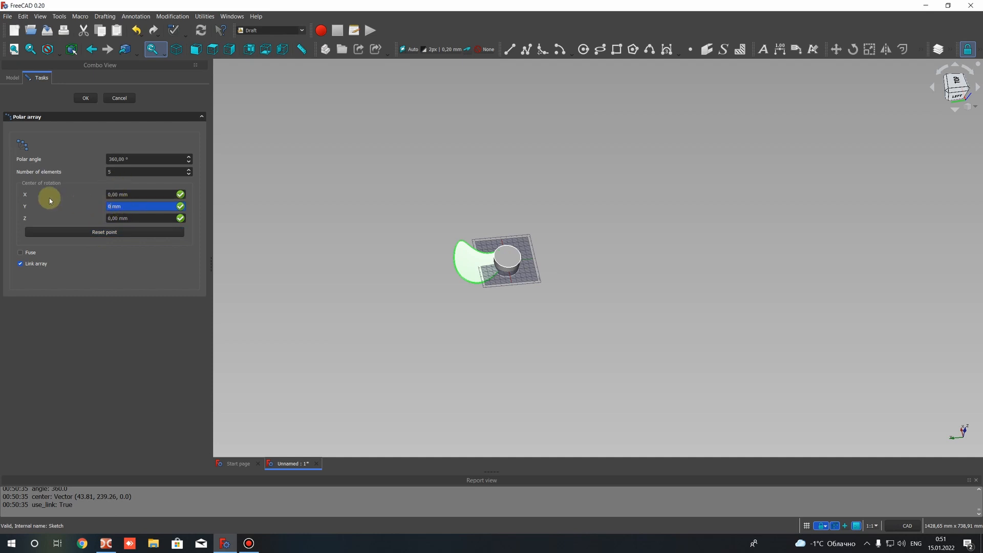
left_click(111, 219)
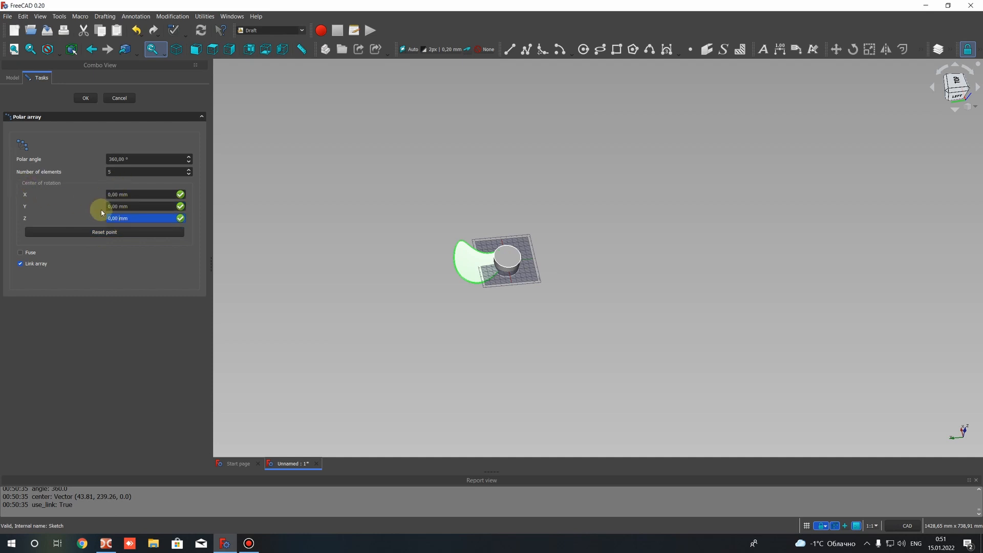
left_click(116, 171)
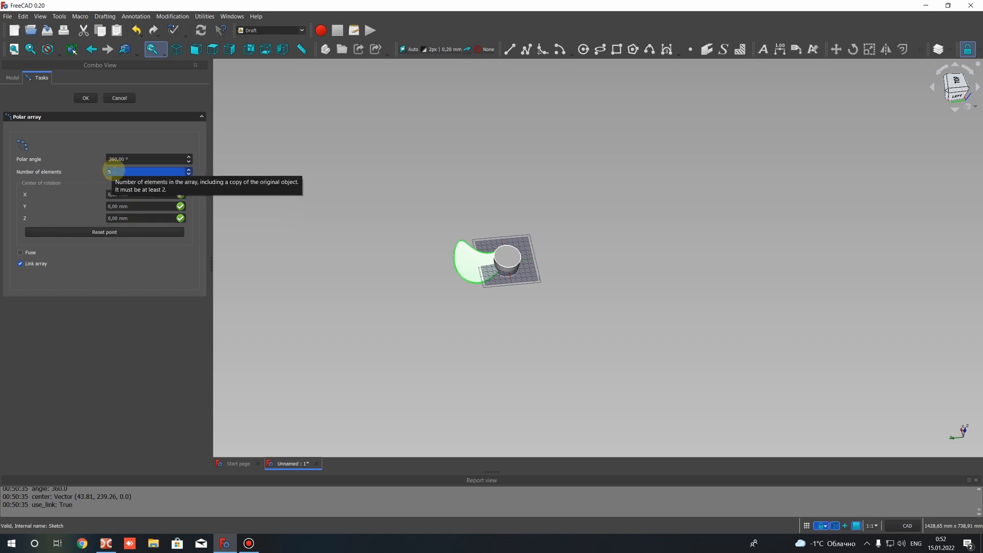
key("BackSpace")
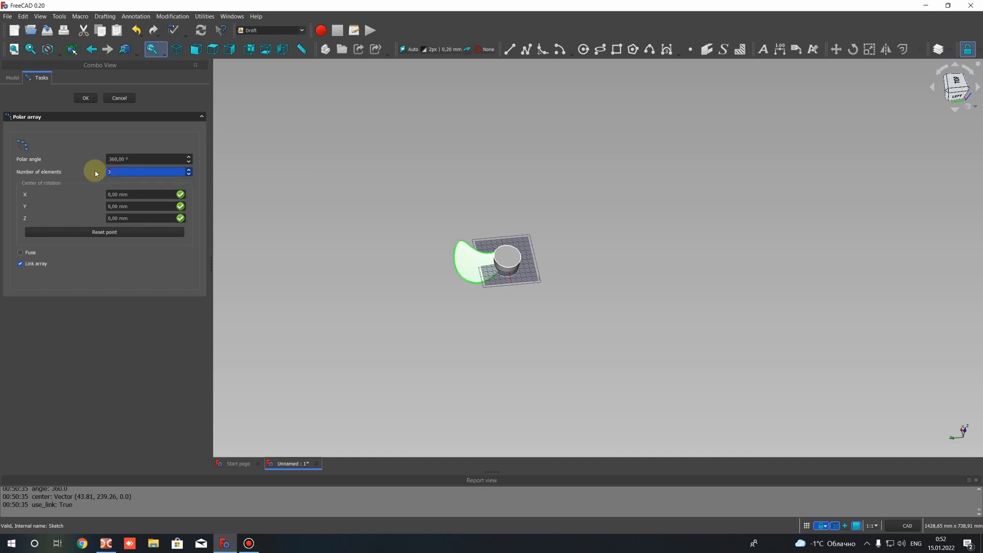
type("4")
left_click(86, 99)
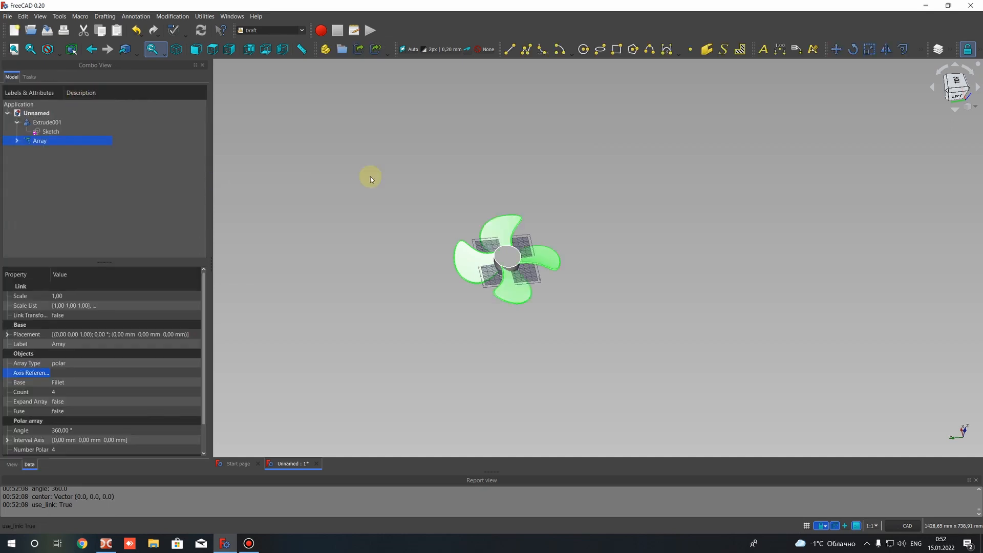
Examine from several angles how the arrayed blades sit around the hub
left_click(521, 177)
scroll(515, 292, "up", 4)
scroll(510, 223, "up", 2)
middle_click_drag(493, 247, 486, 237)
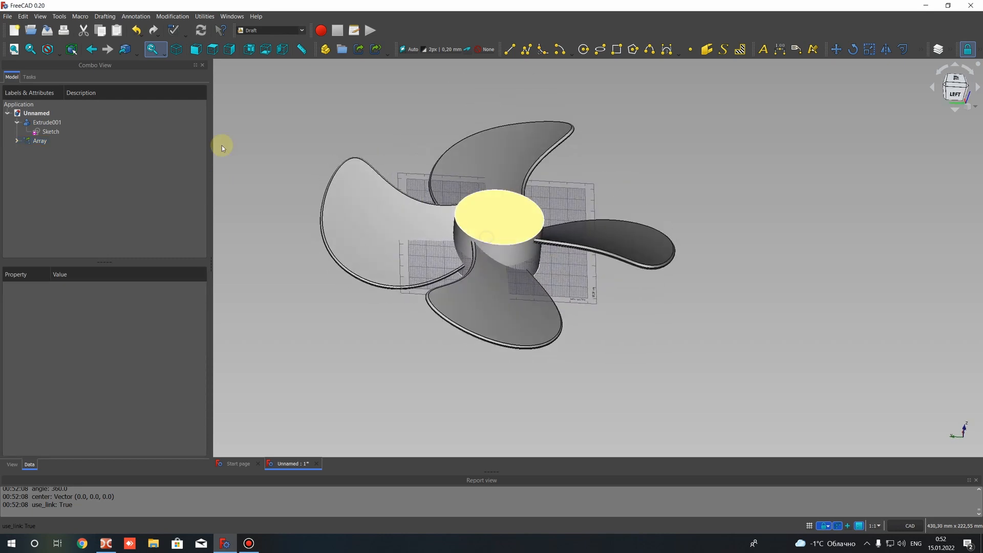
left_click(39, 141)
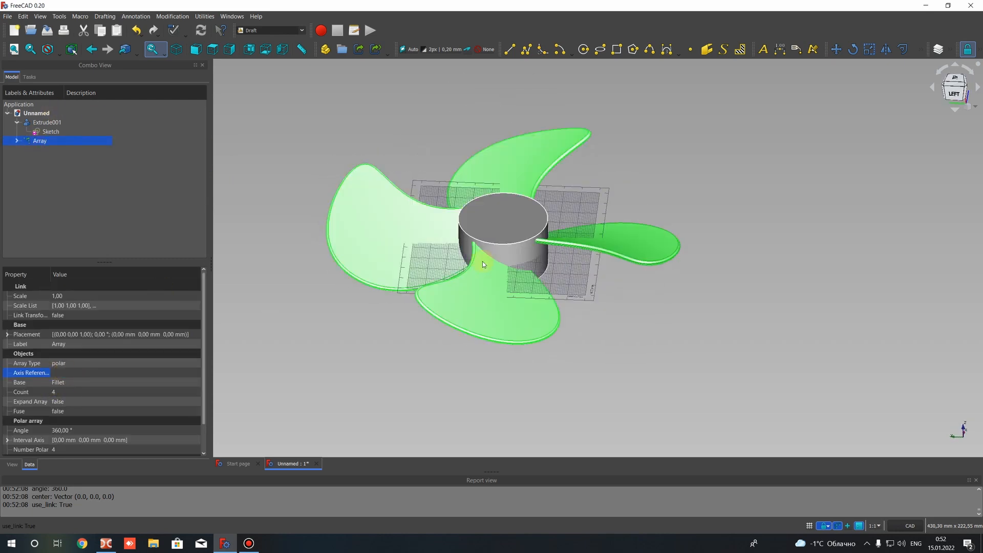
middle_click_drag(509, 246, 466, 193)
left_click(466, 194)
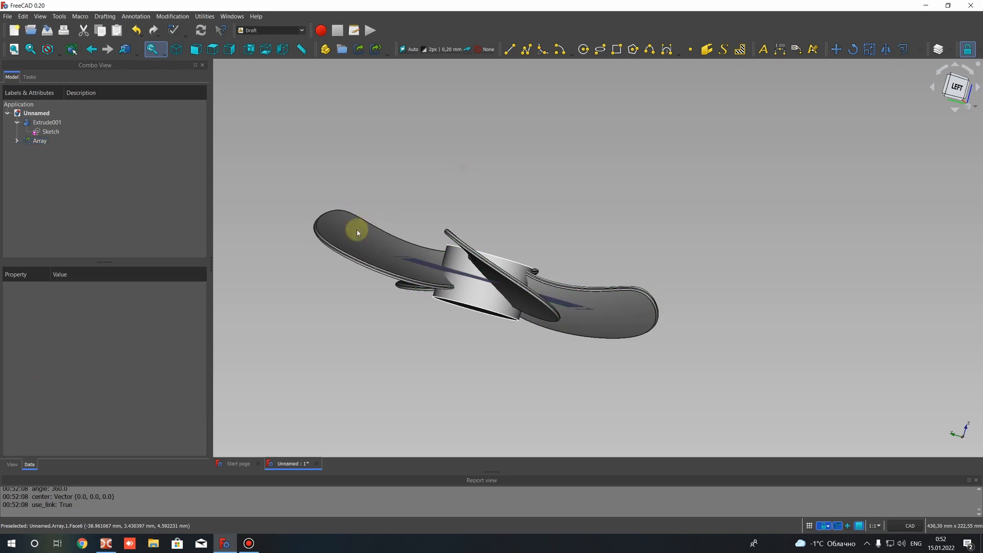
Set the blade array's axis reference to the hub's Sketch
middle_click_drag(358, 233, 535, 312)
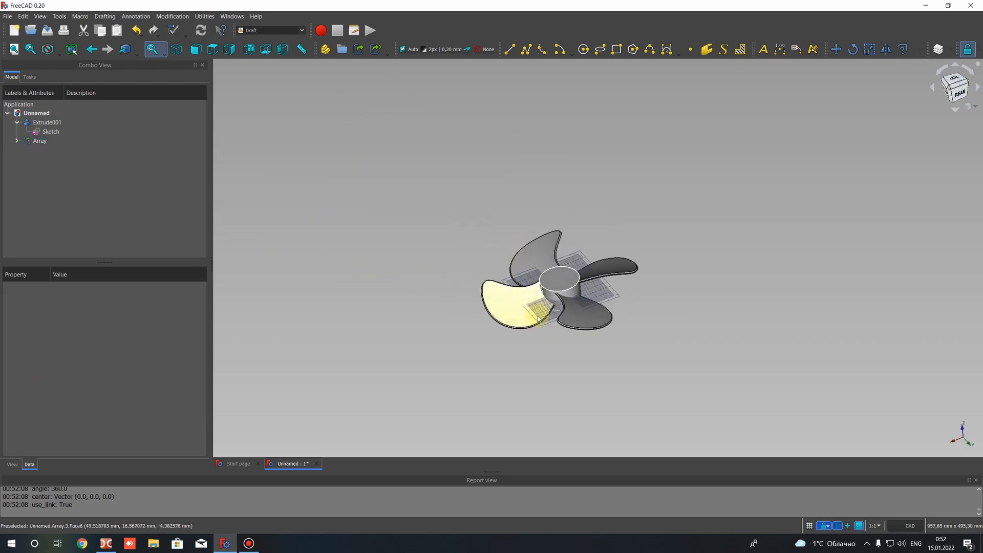
left_click(38, 123)
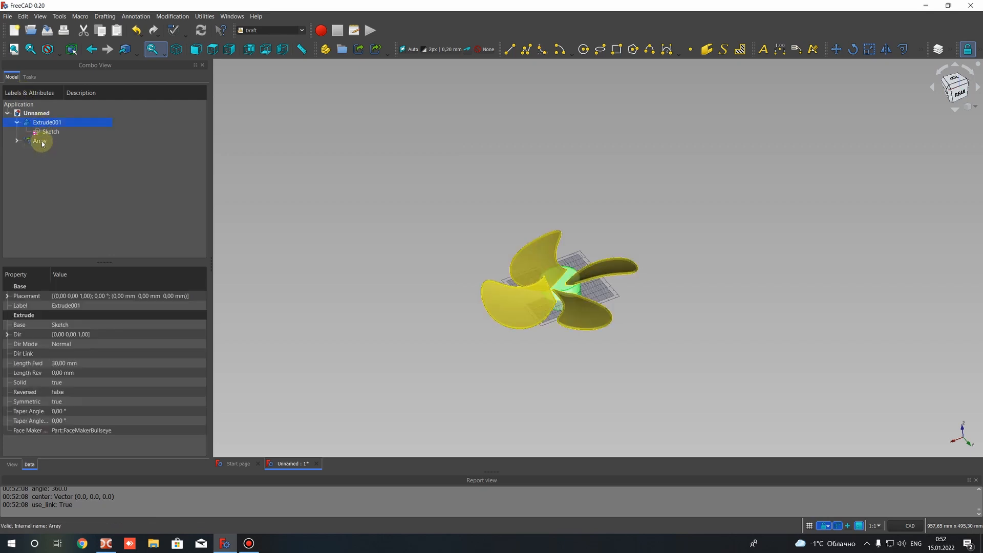
left_click(41, 142)
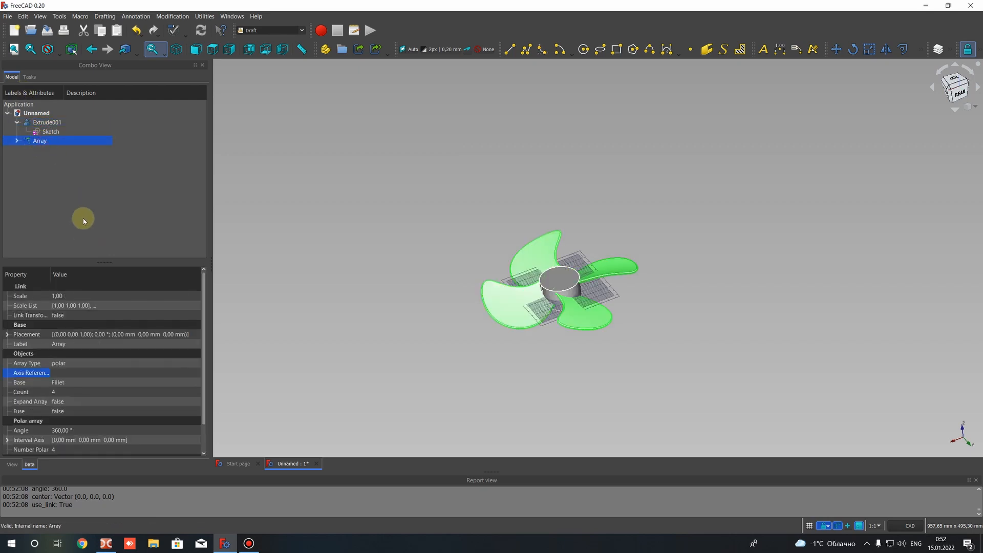
left_click(111, 374)
left_click(196, 374)
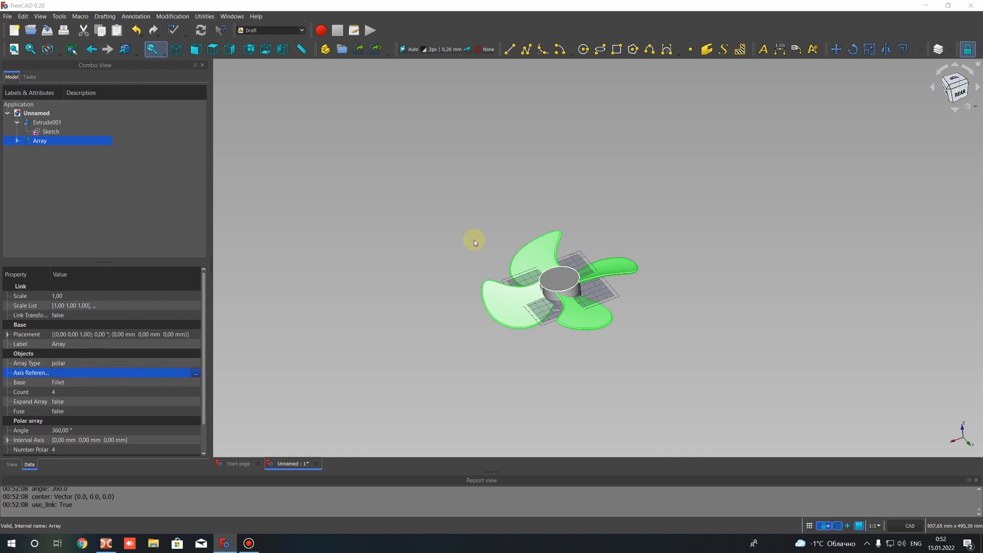
left_click(453, 210)
left_click(483, 346)
left_click(322, 258)
left_click(36, 141)
left_click(60, 373)
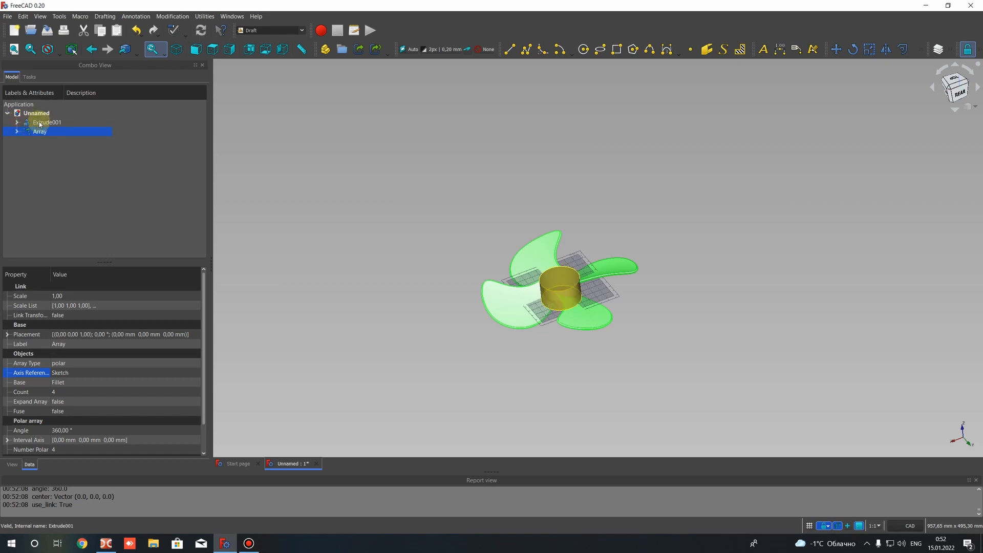
left_click(417, 208)
Examine the hub extrusion and the blade array up close where the blades meet the hub
scroll(574, 289, "up", 2)
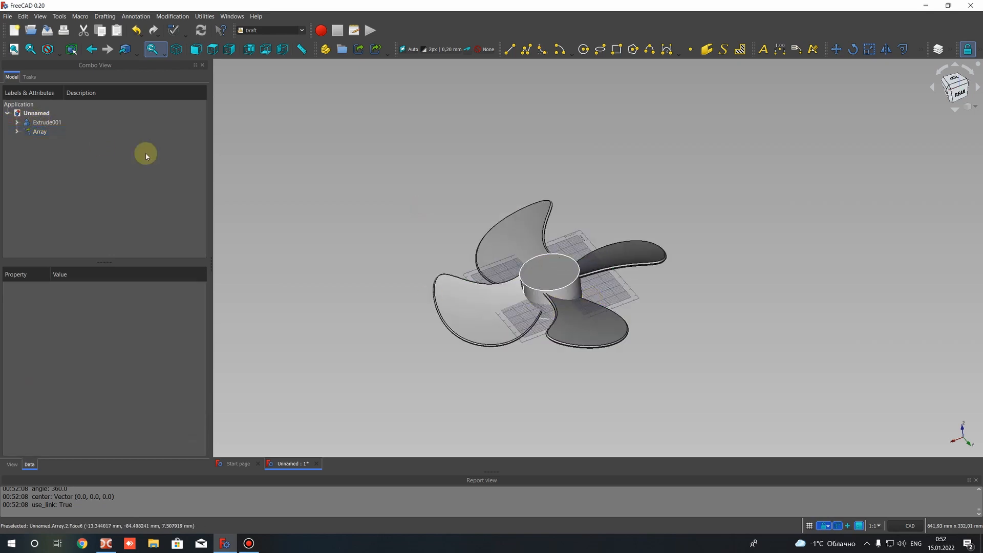
left_click(40, 123)
left_click(40, 132)
left_click(402, 181)
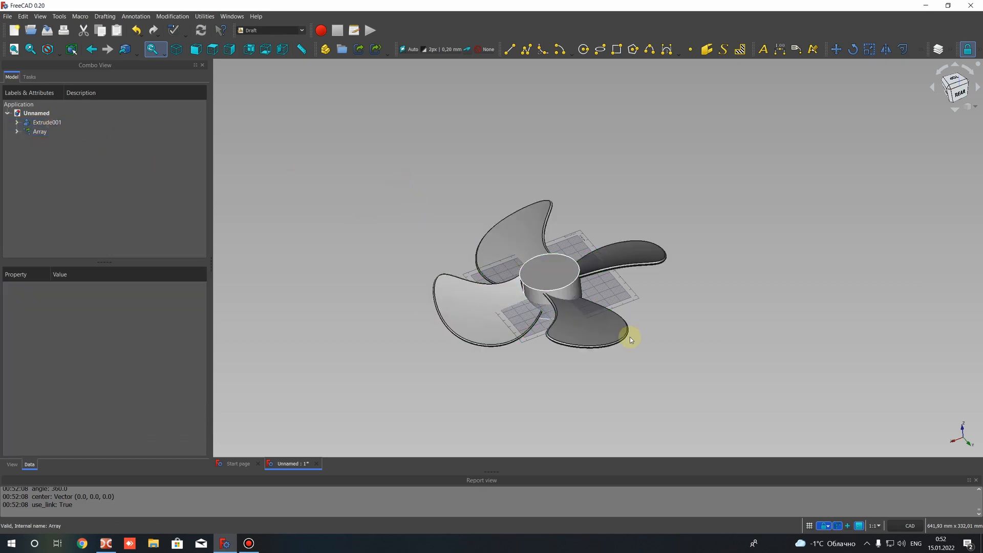
scroll(373, 226, "up", 5)
scroll(362, 186, "down", 5)
scroll(479, 275, "up", 4)
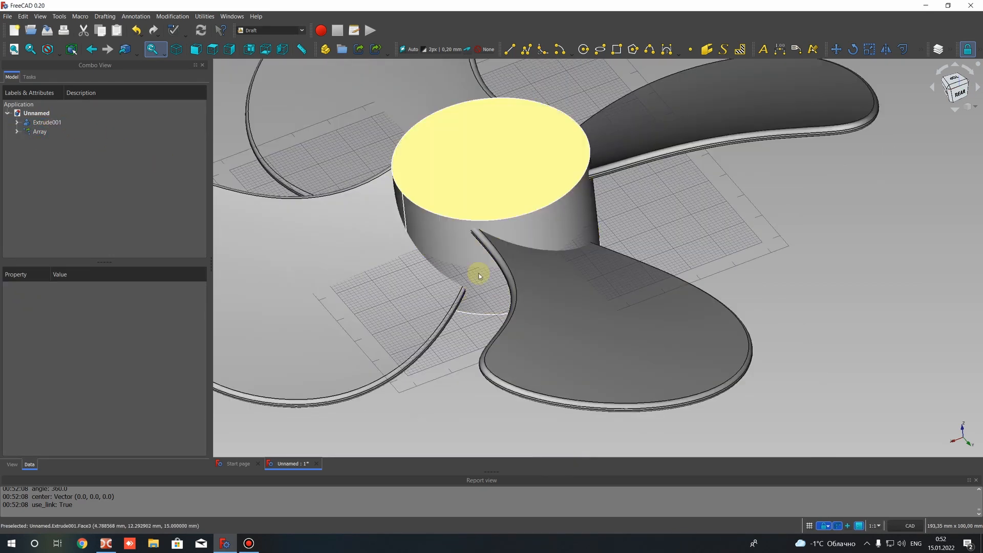
scroll(526, 362, "up", 3)
scroll(527, 362, "down", 5)
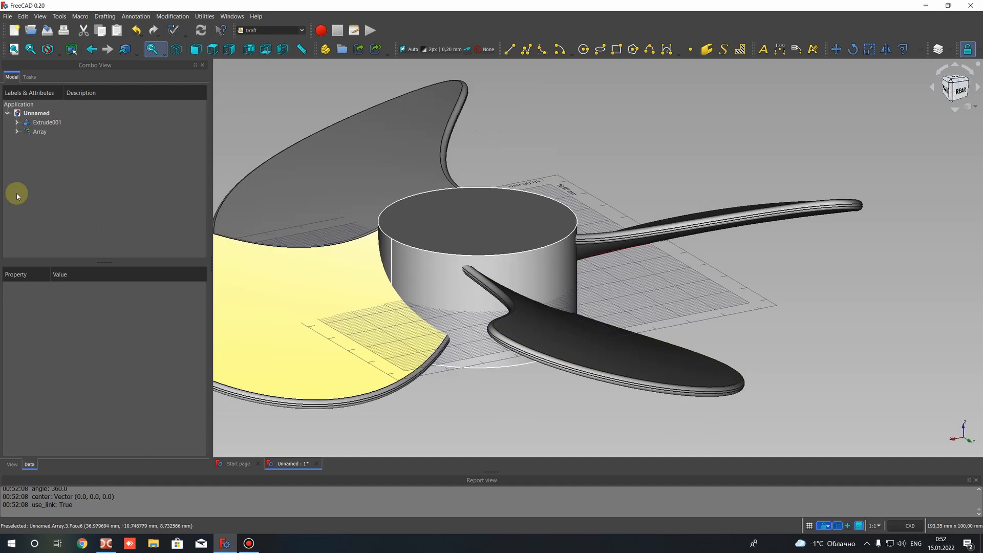
Switch to the Part workbench for combining the hub extrusion with the blade array
left_click(41, 132)
left_click(43, 122, "ctrl")
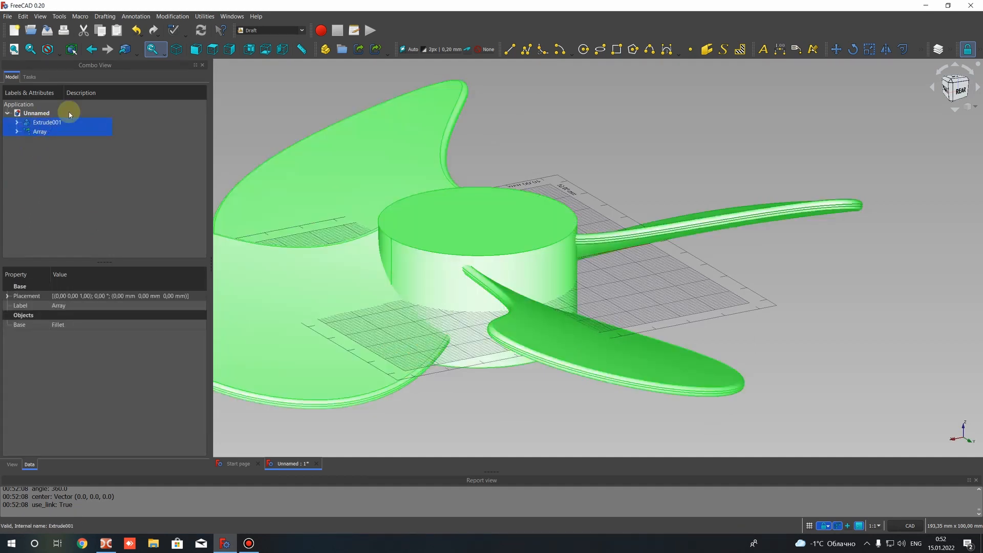
left_click(269, 106)
left_click(261, 32)
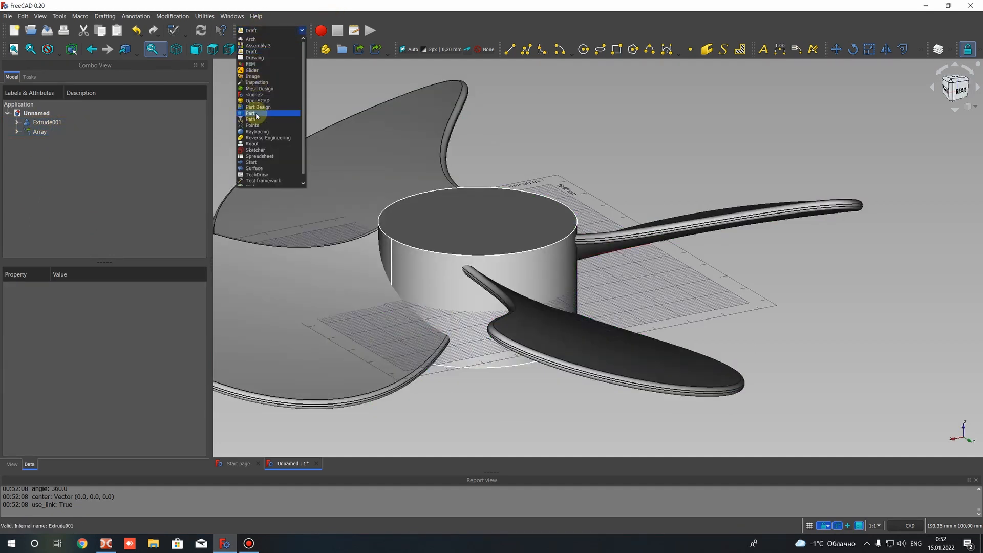
left_click(256, 113)
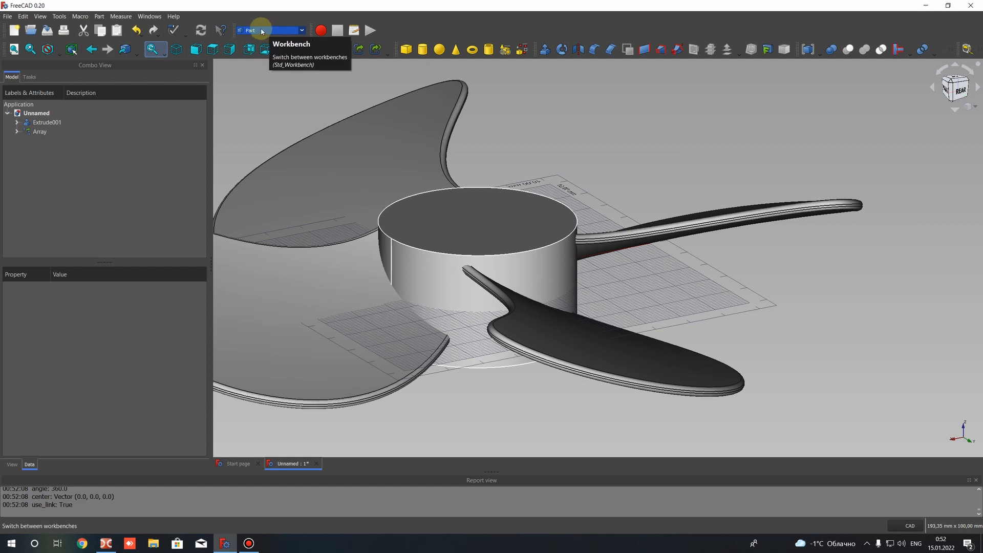
Combine the hub Extrude001 and the blade Array with a Boolean union
left_click(41, 133, "shift")
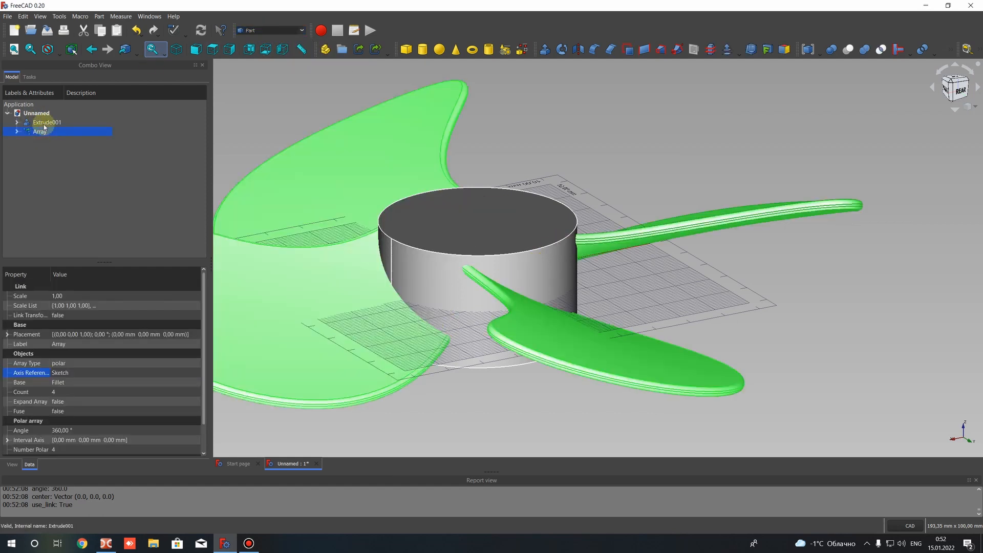
scroll(617, 151, "down", 3)
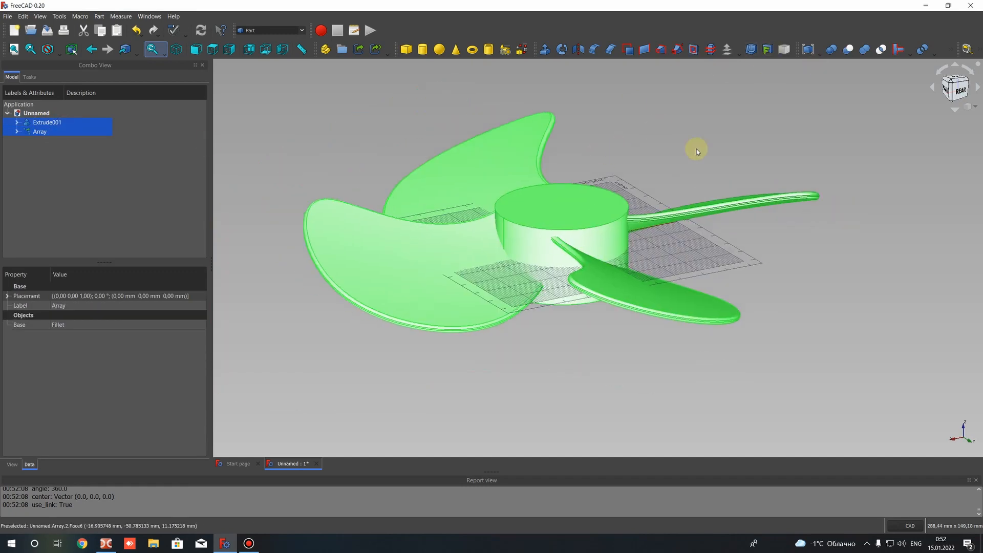
left_click(830, 50)
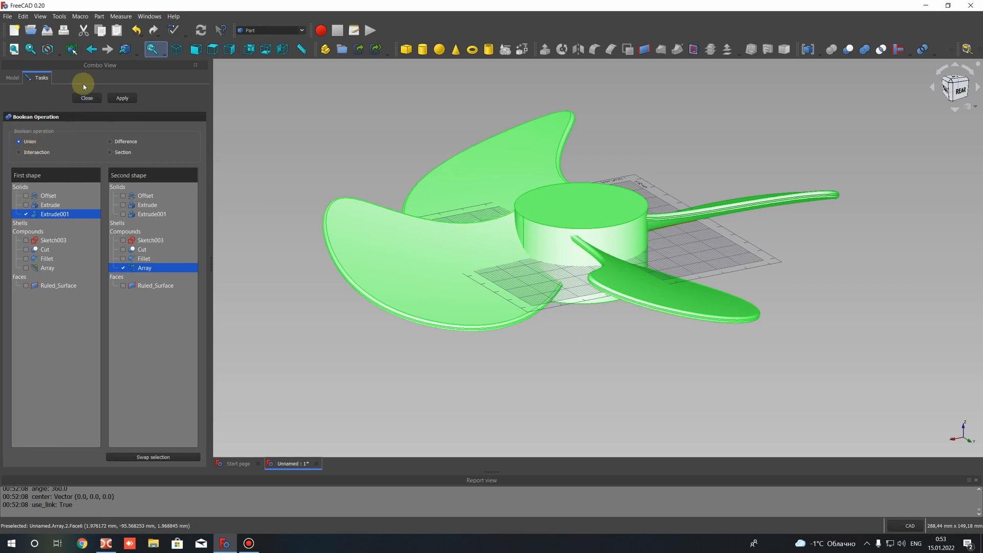
left_click(127, 100)
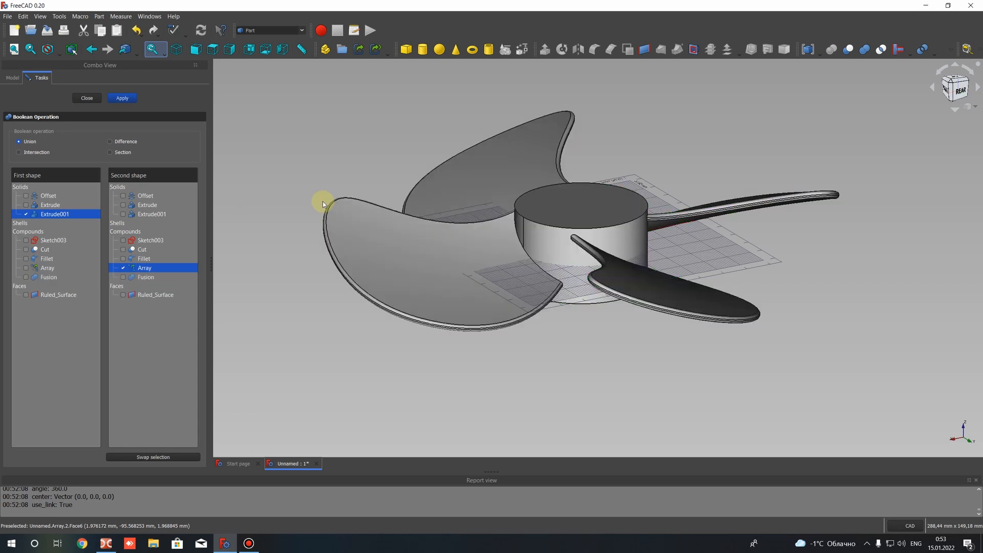
left_click(84, 97)
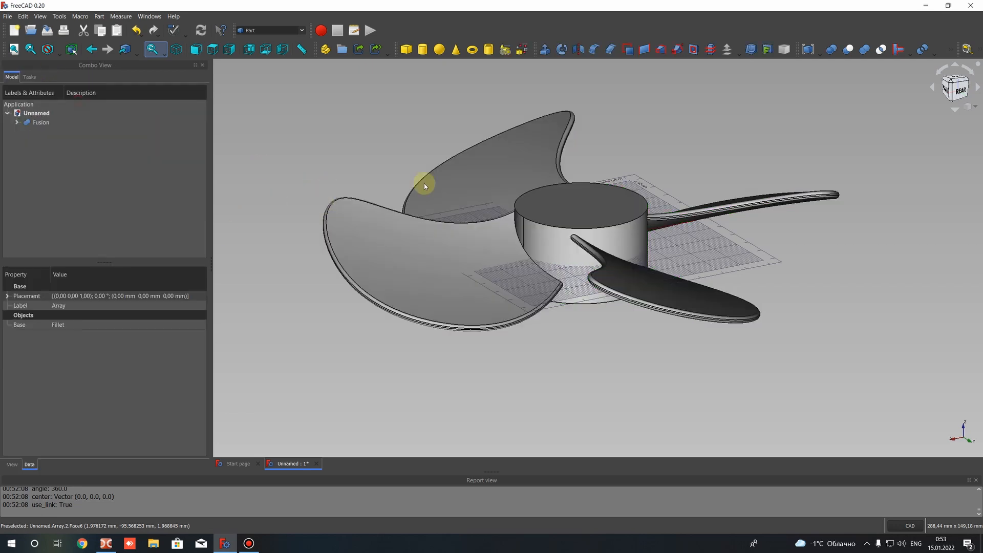
Turn on the Refine property of the fused propeller
left_click(26, 122)
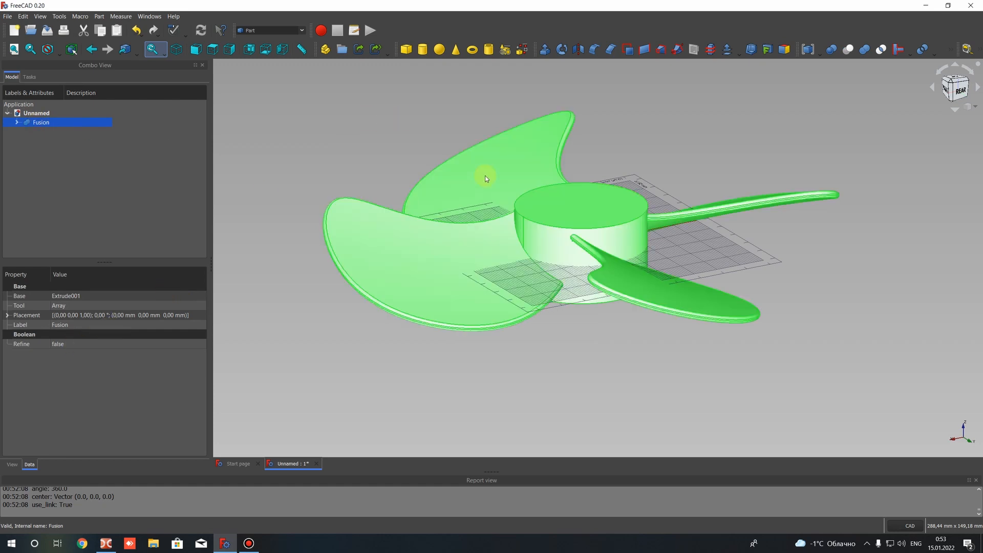
left_click(64, 347)
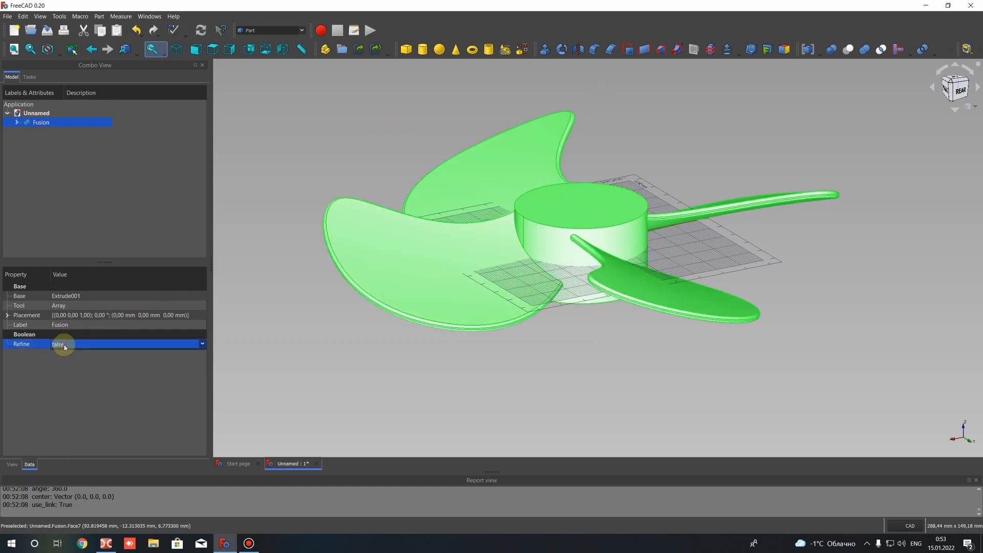
left_click(62, 344)
left_click(56, 363)
left_click(463, 196)
Examine the fused propeller from above, the side and the front, including its blades and hub
scroll(619, 169, "down", 3)
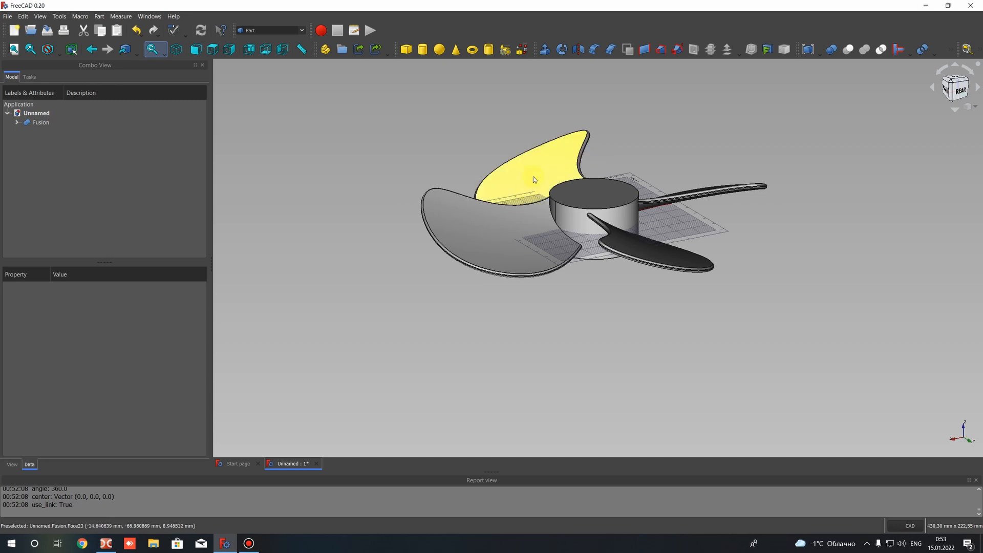
scroll(533, 176, "down", 5)
scroll(533, 182, "up", 7)
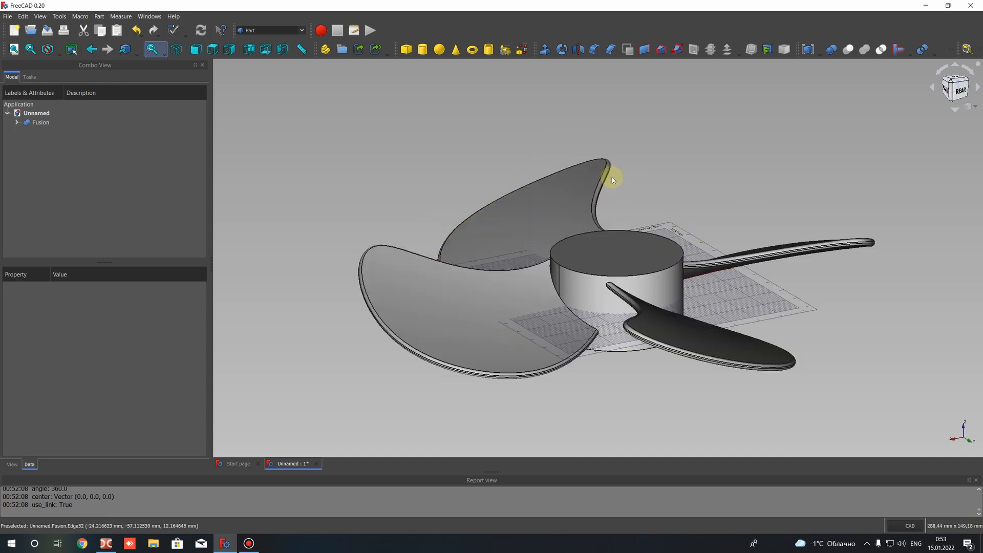
scroll(612, 177, "down", 3)
scroll(636, 270, "up", 1)
middle_click_drag(638, 249, 625, 149)
scroll(625, 138, "down", 4)
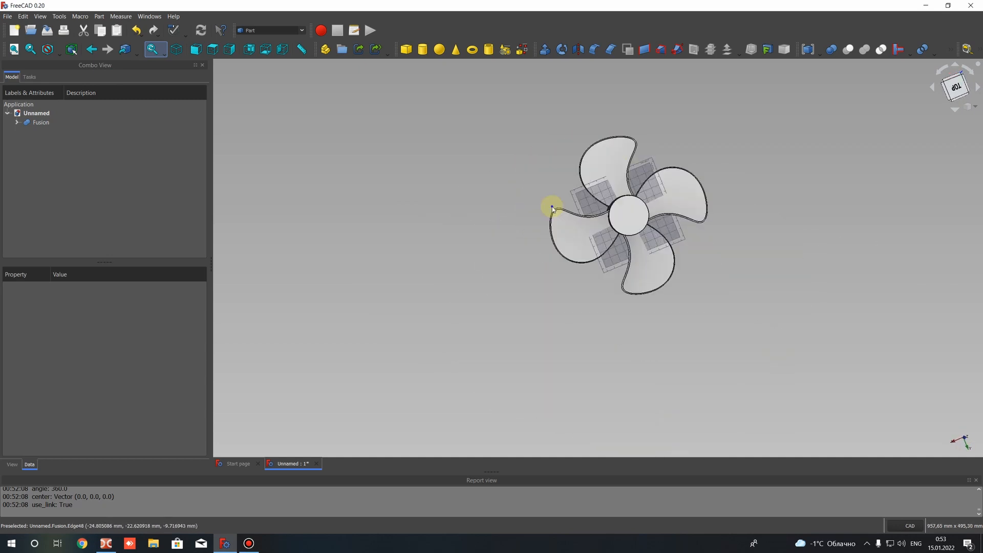
middle_click_drag(609, 219, 906, 200)
middle_click_drag(527, 192, 454, 216)
scroll(535, 167, "up", 2)
middle_click_drag(573, 228, 551, 275)
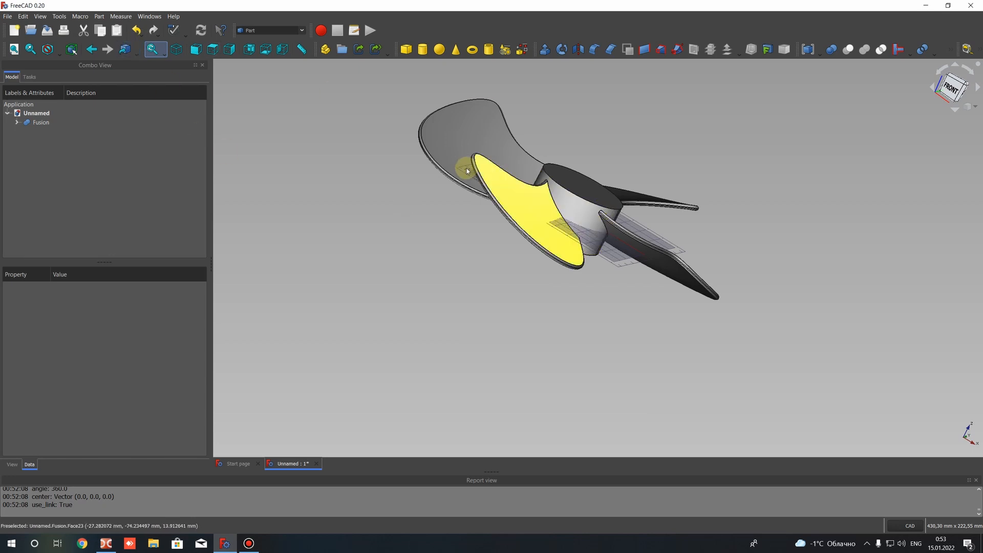
middle_click_drag(467, 171, 490, 258)
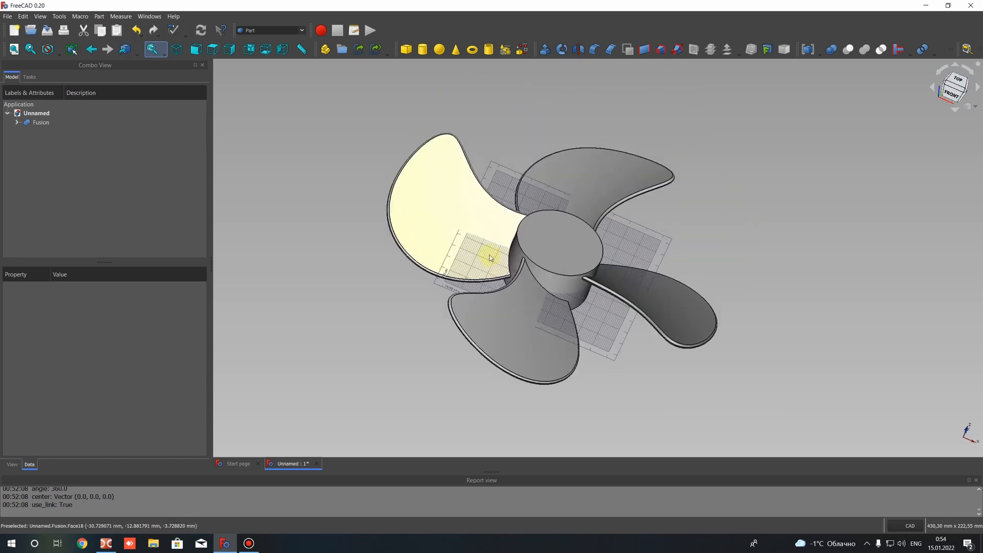